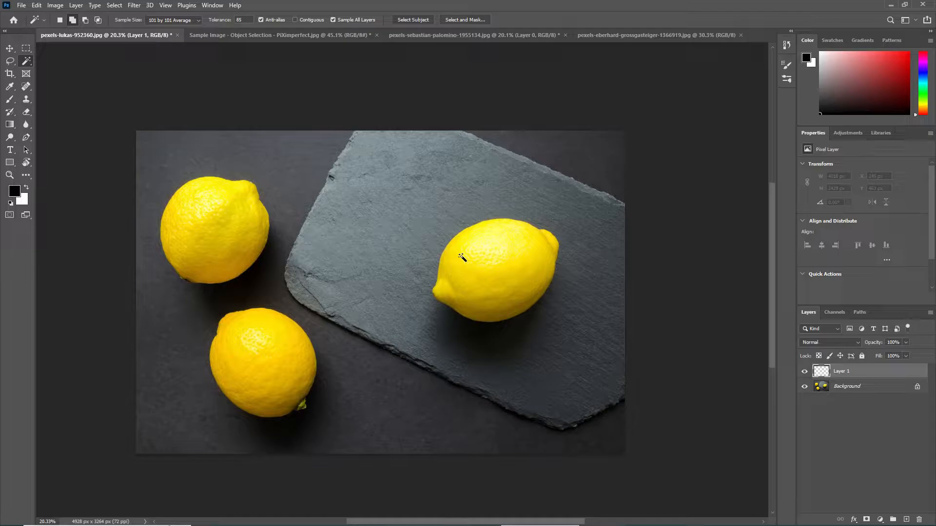
Choose the Magic Wand tool.
click(26, 63)
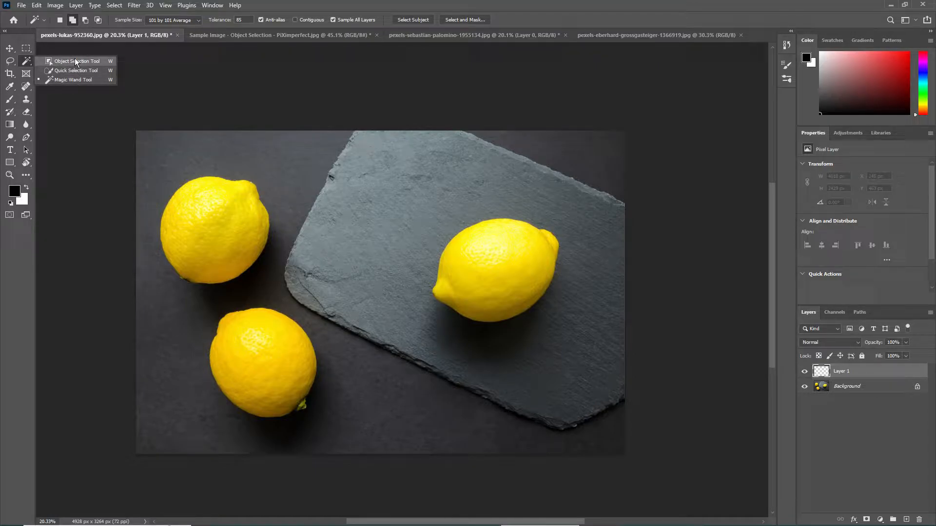
click(63, 82)
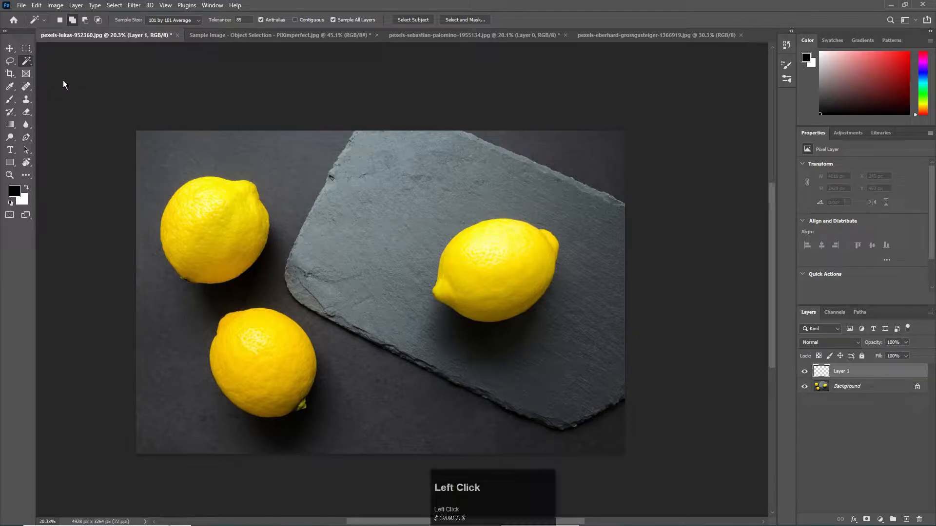
Undo the earlier sky edits in the road photo and clear the remaining selections in the road and mountain photos.
click(517, 40)
key(ctrl+z)
key(ctrl+z)
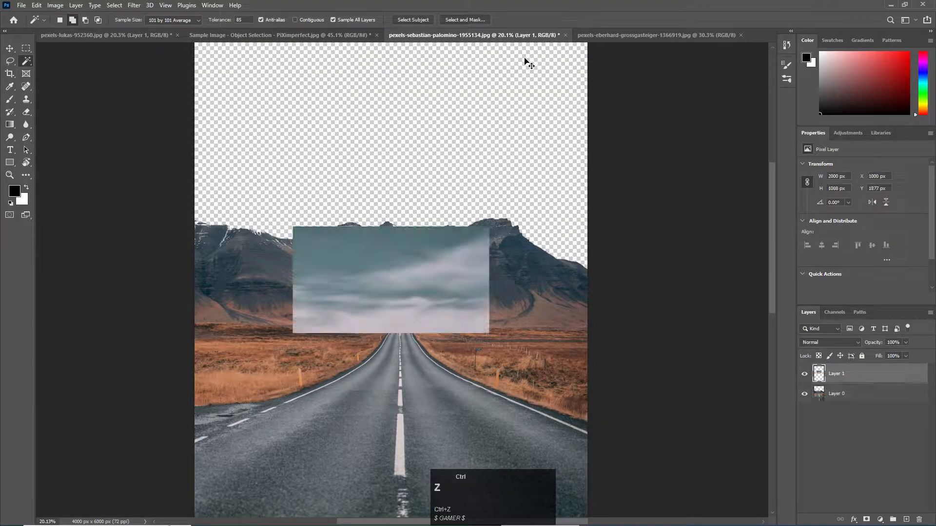
key(ctrl+z)
key(ctrl+d)
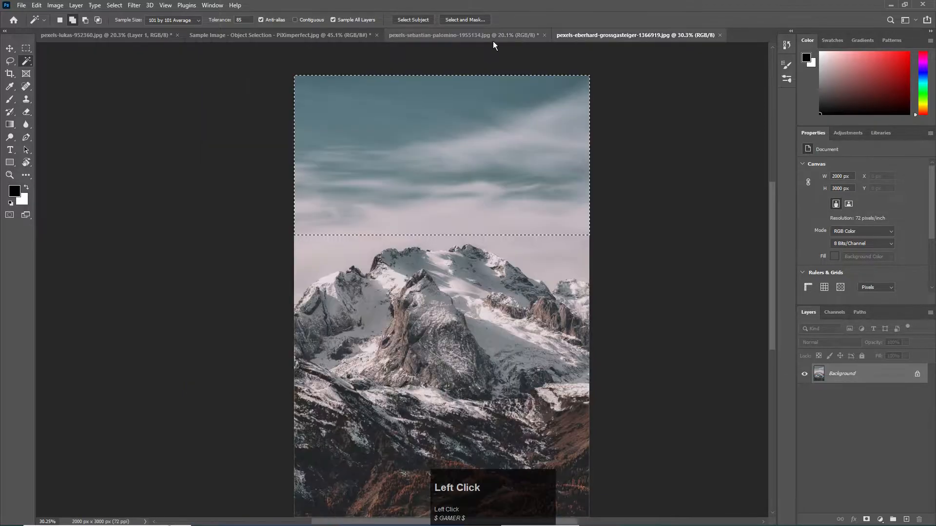
click(600, 37)
key(ctrl+d)
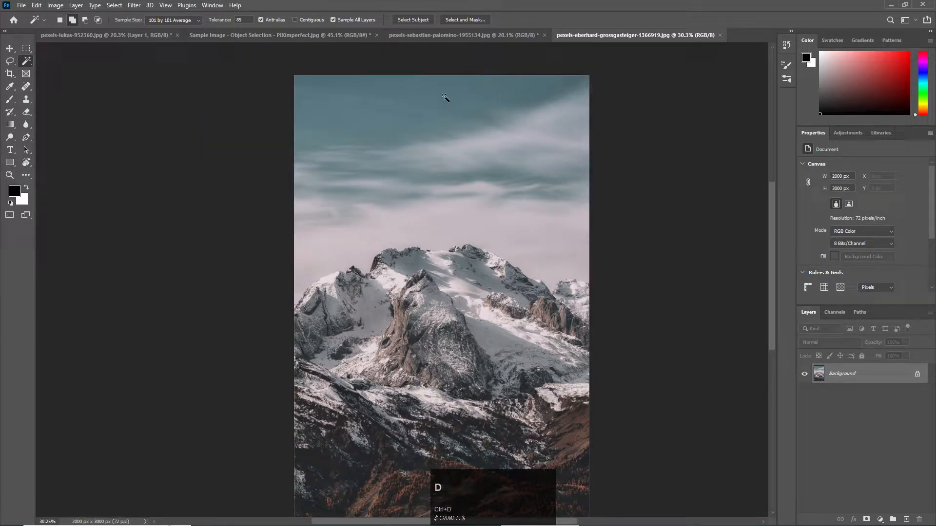
Try to select the mountain photo's blue sky using the Magic Wand with Contiguous off.
scroll(439, 106, up, 3)
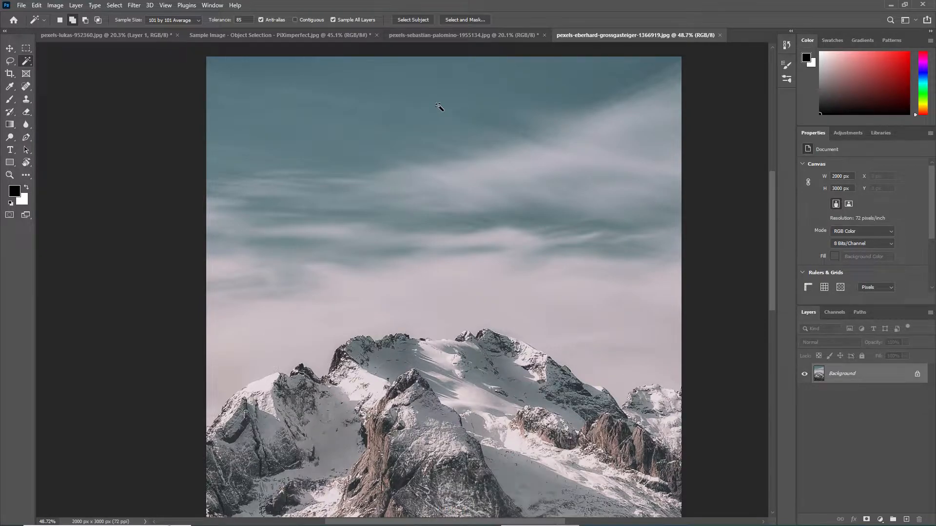
click(326, 89)
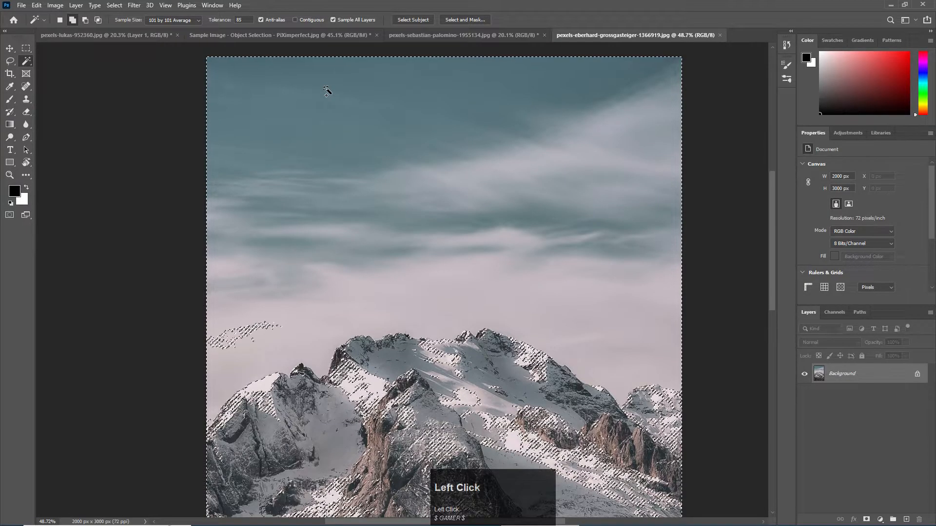
key(ctrl+d)
Set the Magic Wand tolerance to 47 and try the non-contiguous blue-sky selection again, clearing it after inspection.
drag(224, 21, 211, 22)
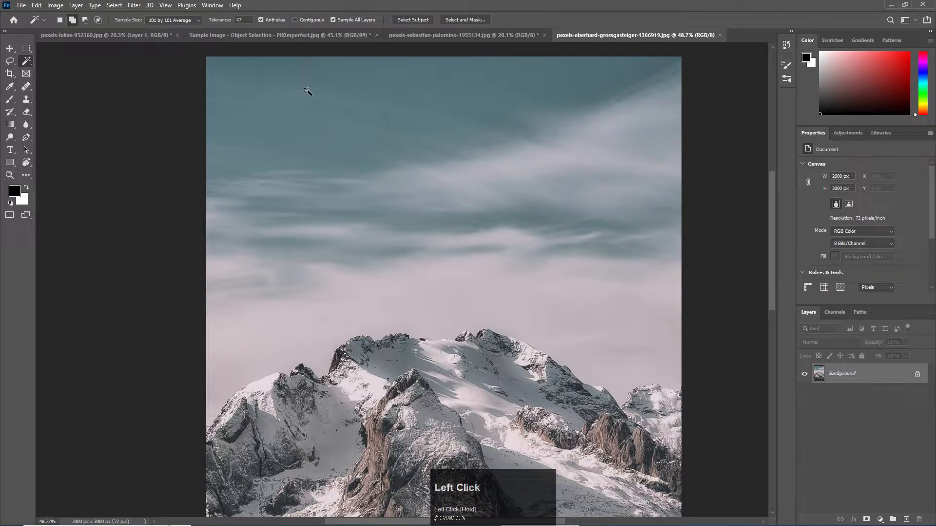
click(342, 97)
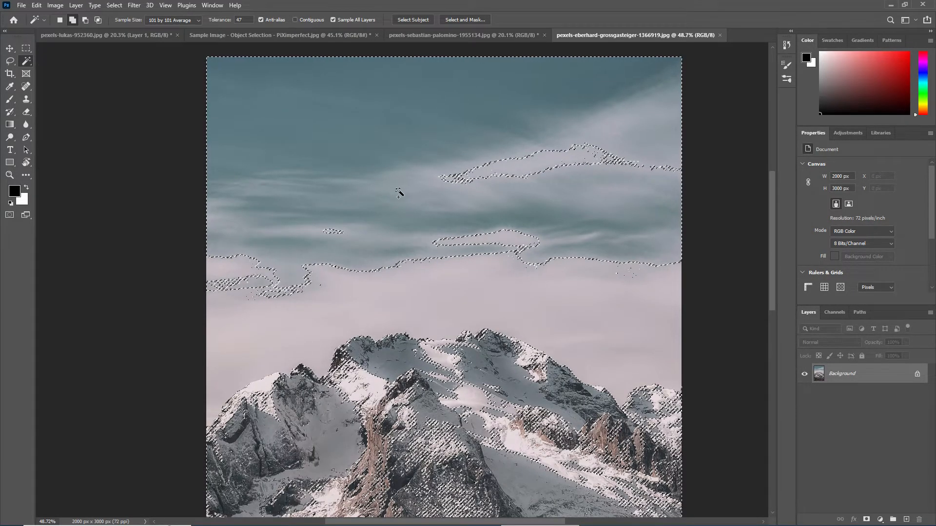
key(ctrl)
key(ctrl+d)
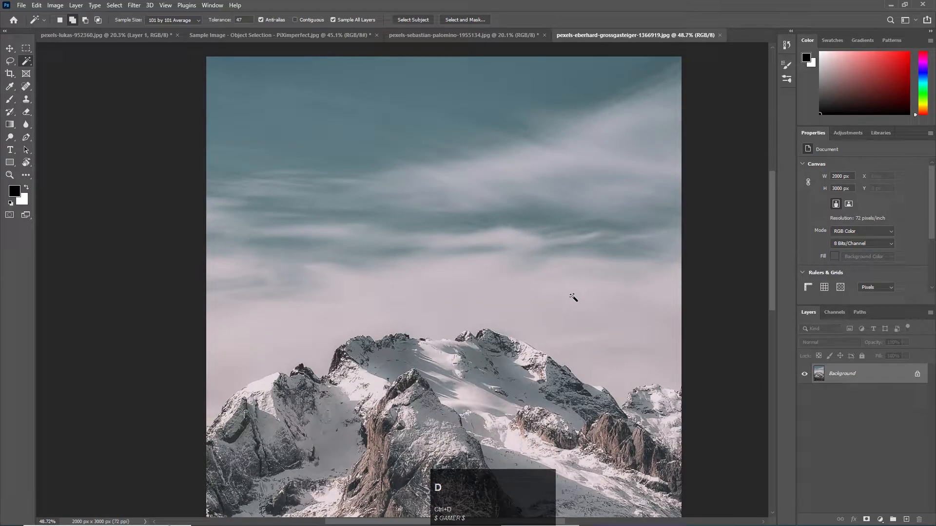
Enable Contiguous for the Magic Wand and test it on the pale clouds just above the snowy peaks, clearing the selection after inspection.
click(307, 16)
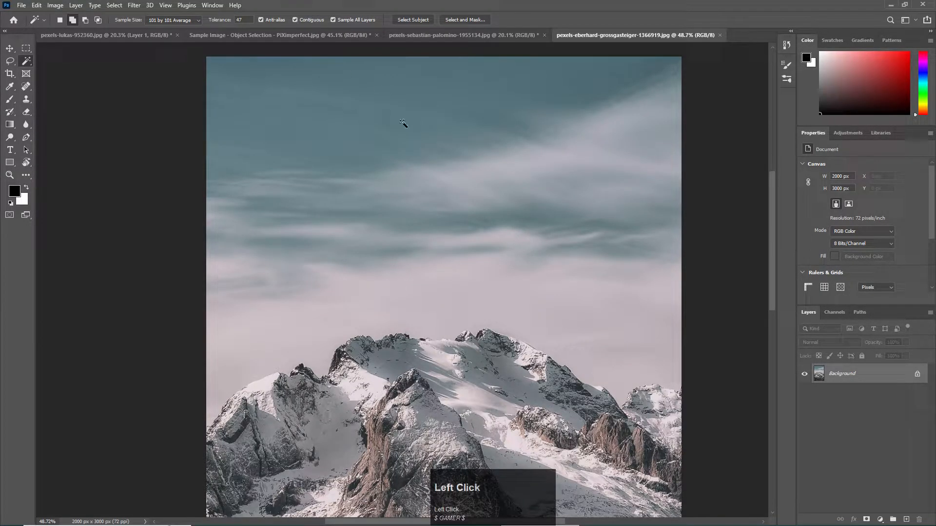
click(617, 331)
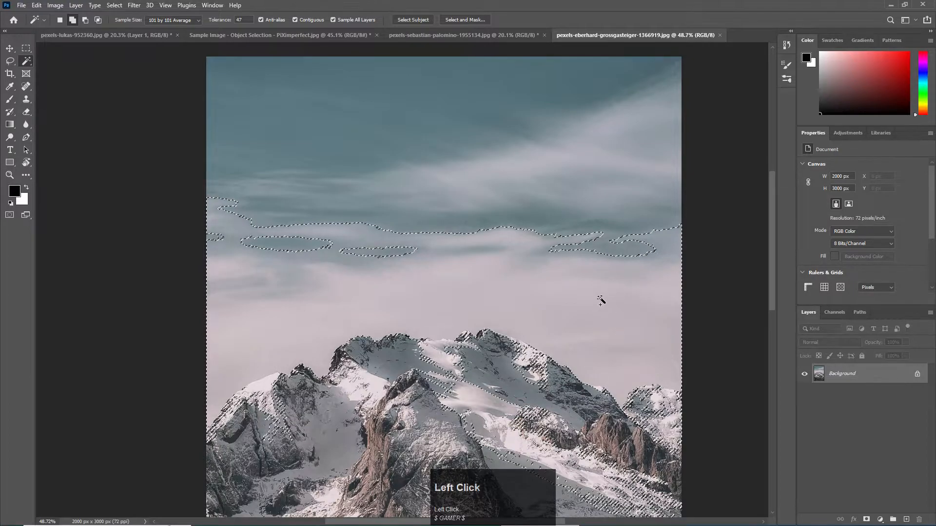
scroll(515, 257, down, 3)
alt+scroll(575, 255, down, 1)
alt+scroll(573, 274, up, 1)
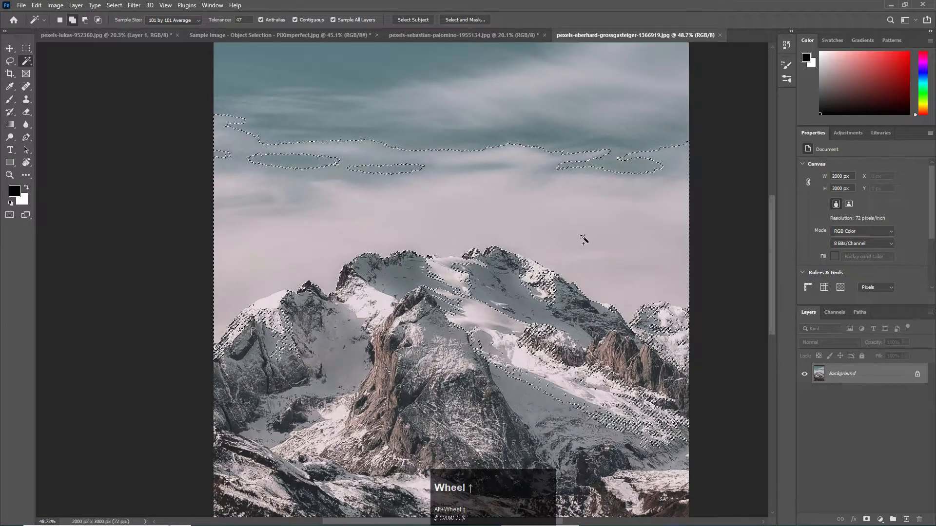
key(ctrl+d)
Try a contiguous Magic Wand selection from the upper blue sky of the mountain photo and clear it.
alt+scroll(442, 87, up, 1)
scroll(442, 87, down, 1)
alt+scroll(436, 88, up, 2)
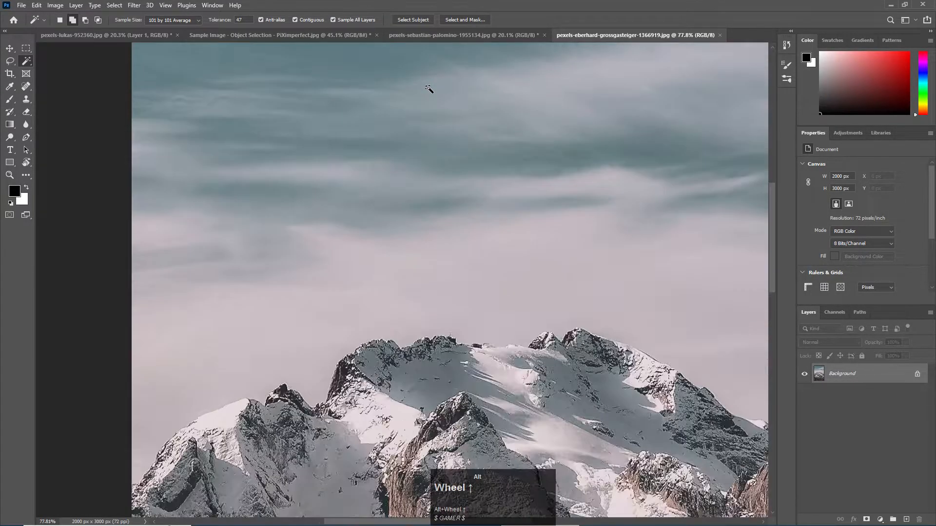
alt+scroll(429, 88, up, 5)
scroll(429, 89, down, 1)
scroll(428, 89, down, 1)
alt+scroll(429, 88, down, 5)
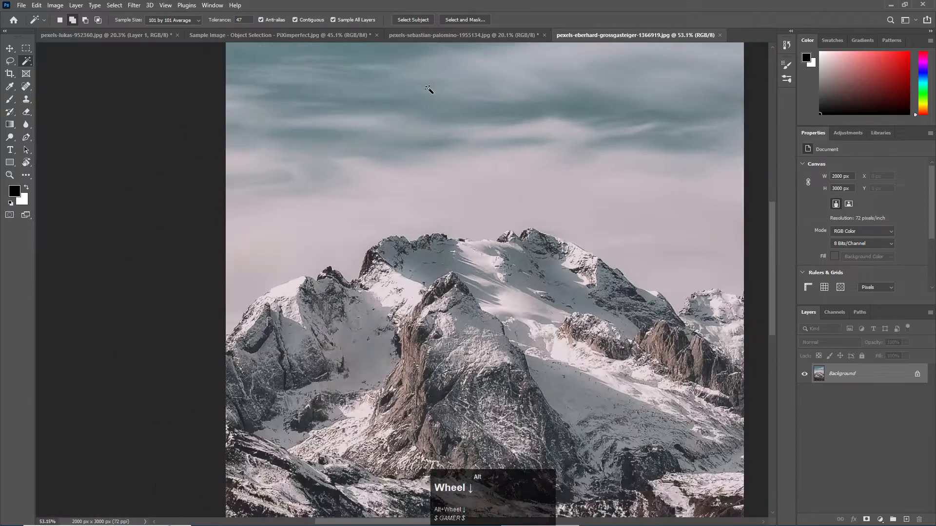
scroll(460, 104, up, 3)
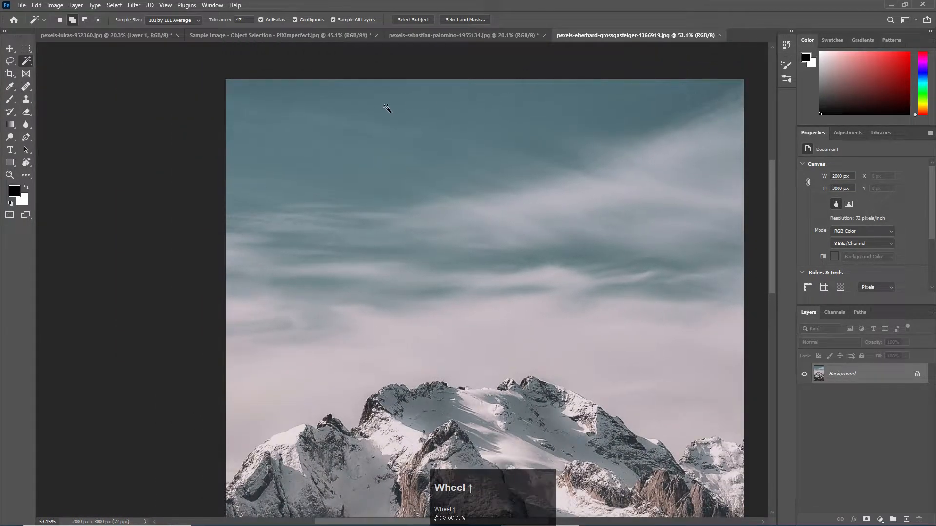
click(279, 101)
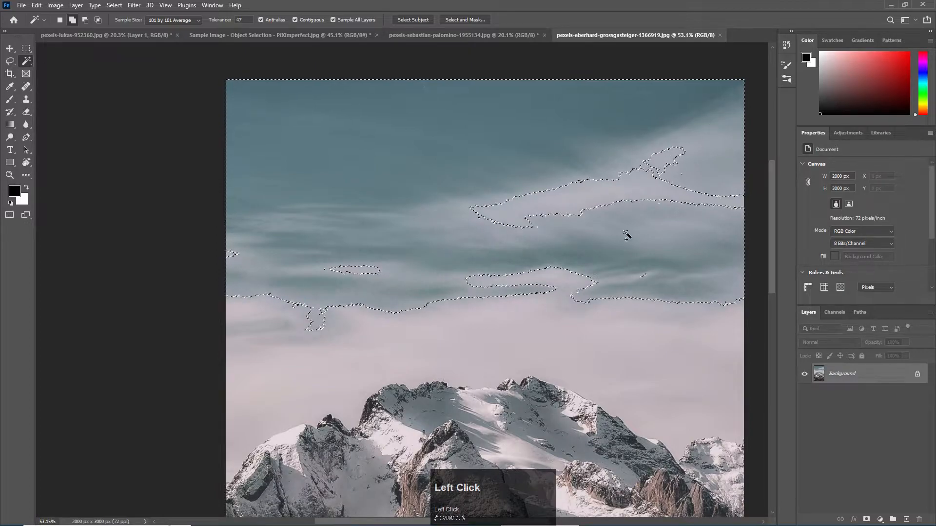
key(ctrl)
key(ctrl+d)
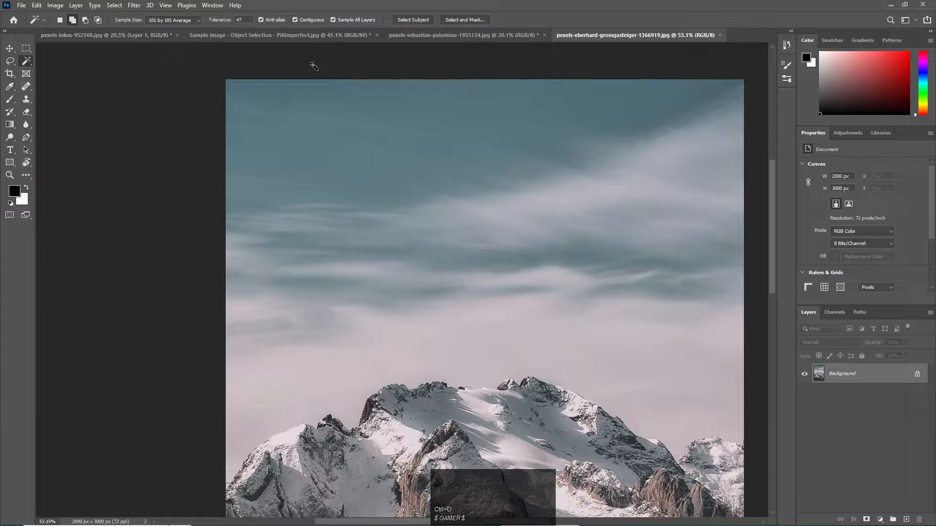
Raise the Magic Wand tolerance to 77, try selecting the mountain photo's sky with it, and clear the selection.
click(213, 22)
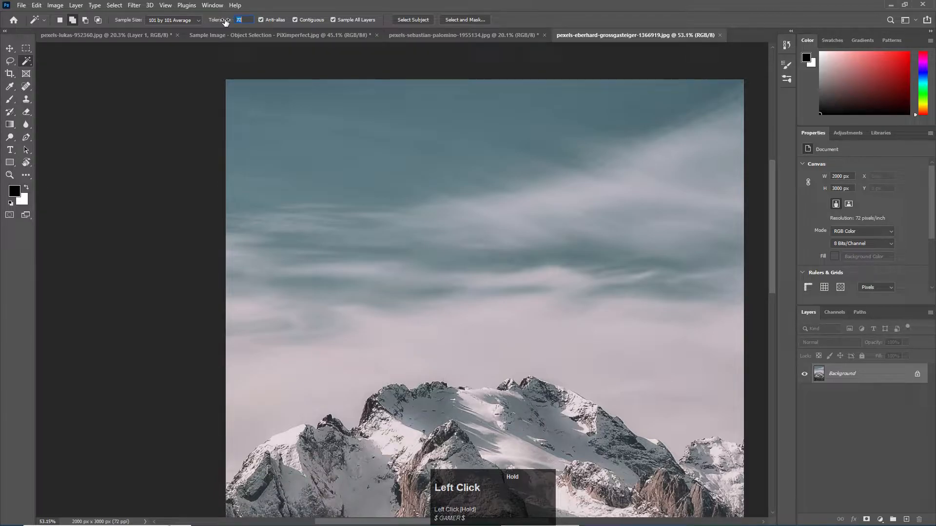
drag(228, 23, 228, 22)
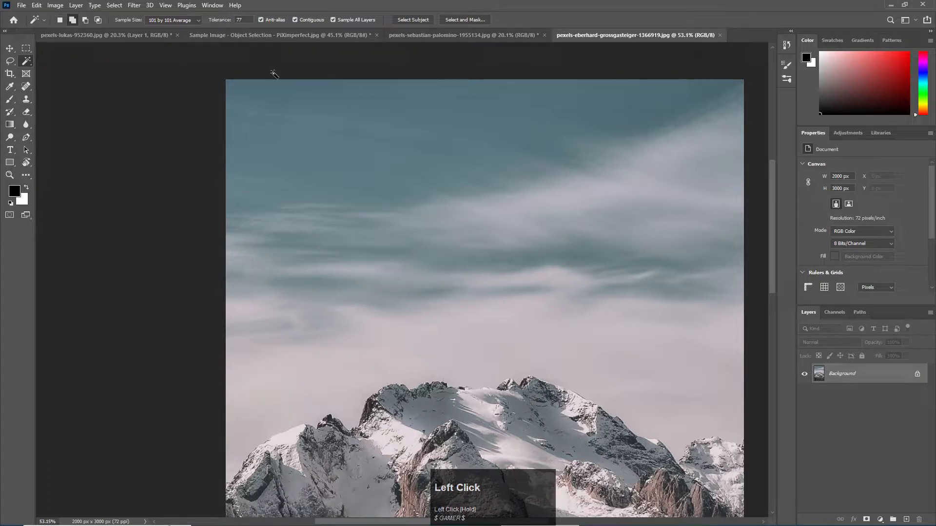
click(287, 106)
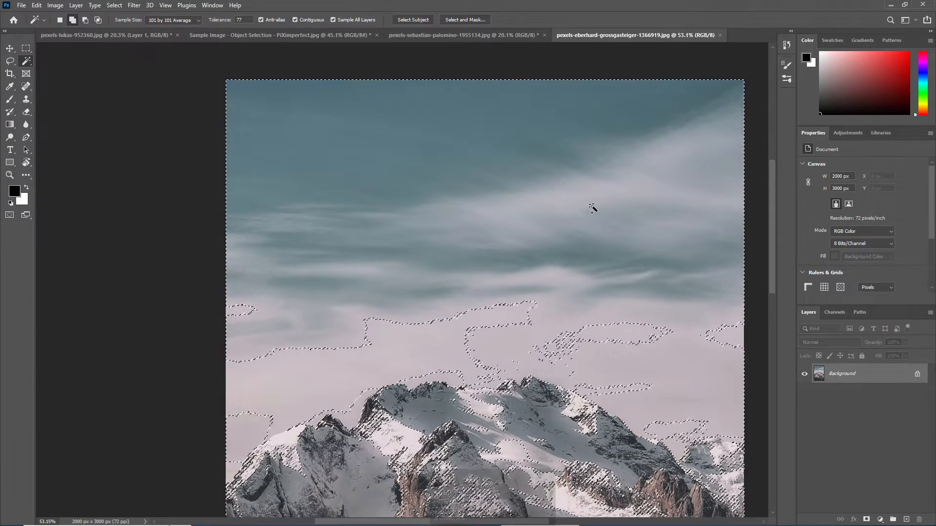
scroll(576, 275, down, 2)
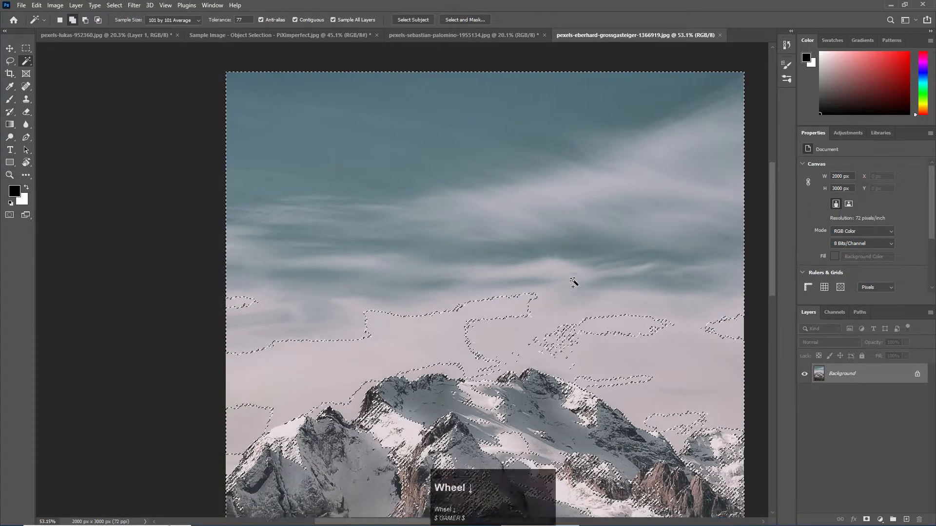
scroll(576, 279, down, 1)
scroll(576, 275, up, 4)
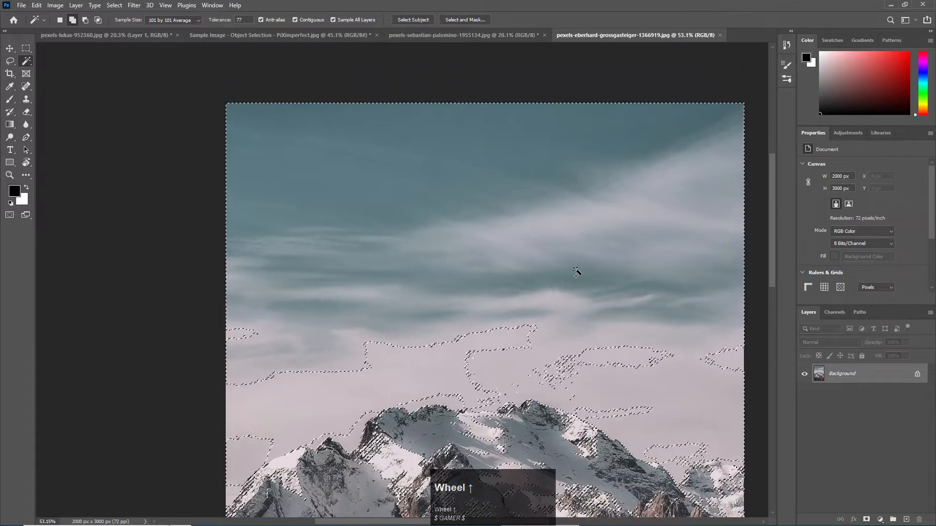
key(ctrl+d)
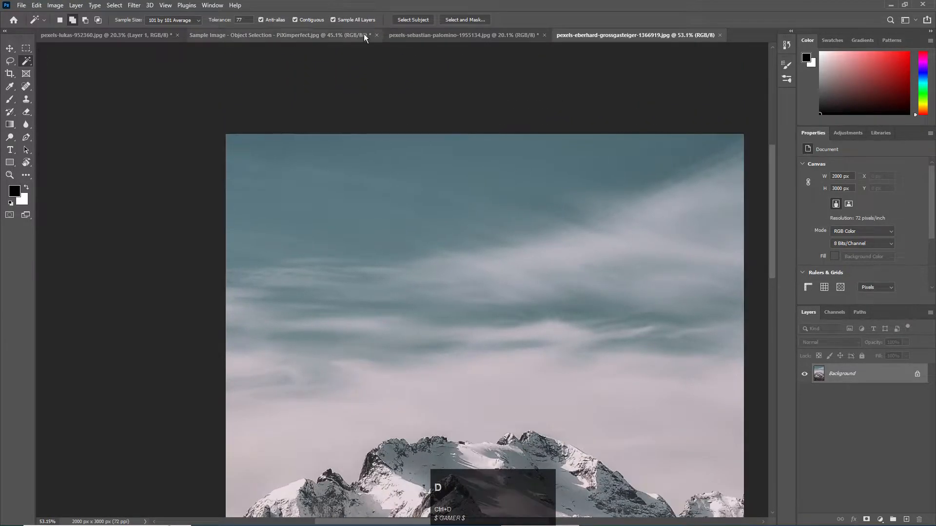
In the road photo, set the Magic Wand tolerance to 89 and select the whole grey sky above the mountains.
click(349, 34)
click(448, 35)
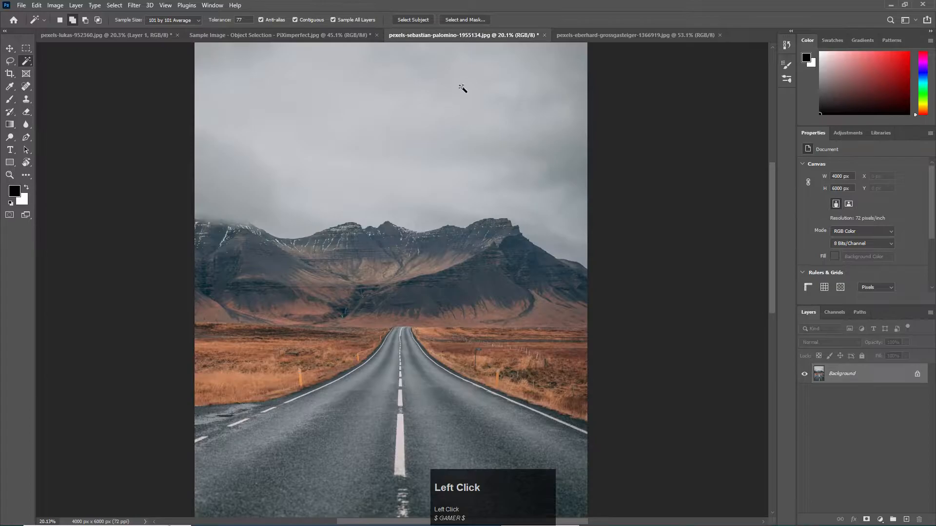
scroll(389, 89, up, 1)
scroll(380, 108, up, 1)
drag(210, 24, 215, 22)
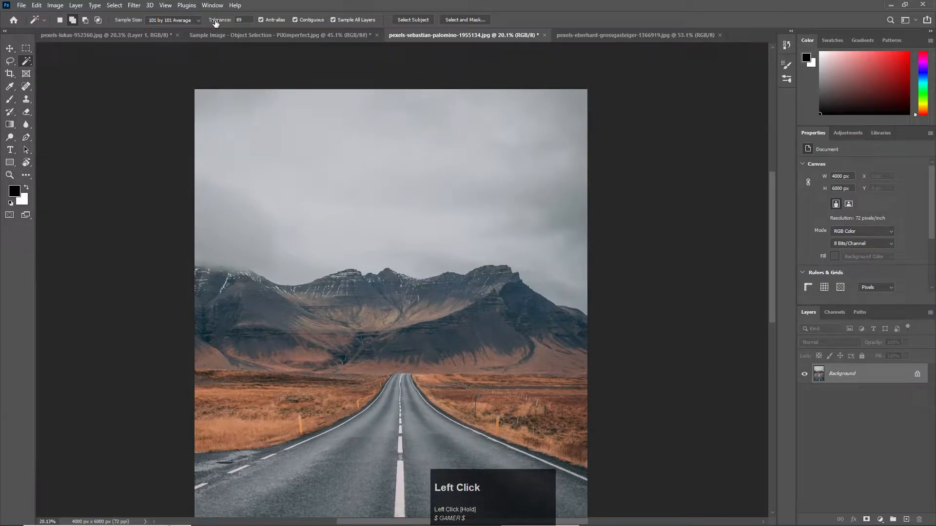
click(269, 116)
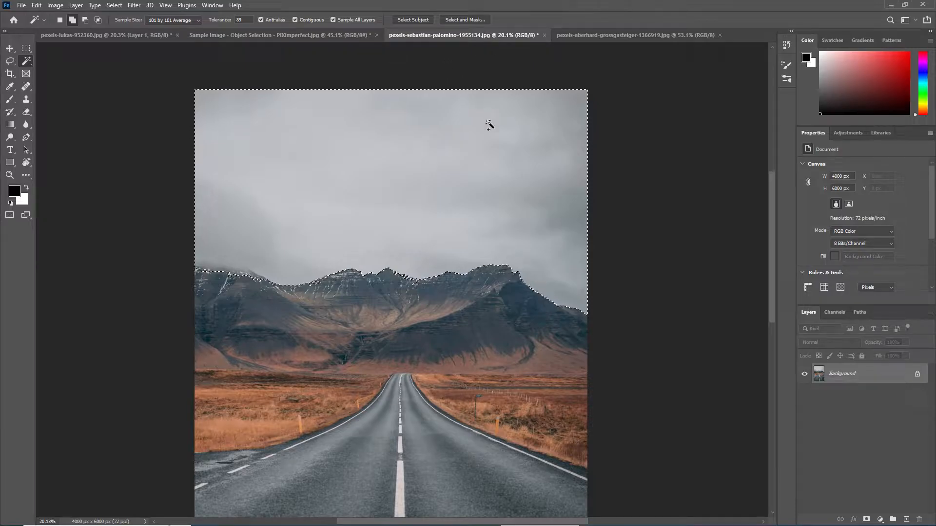
Unlock the road photo's Background layer and delete the selected sky, clearing the selection.
click(917, 373)
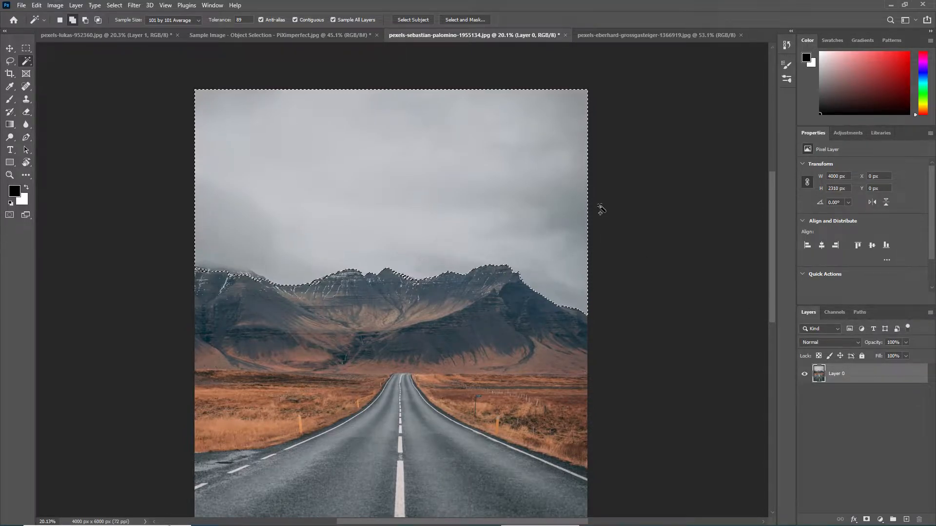
key(Delete)
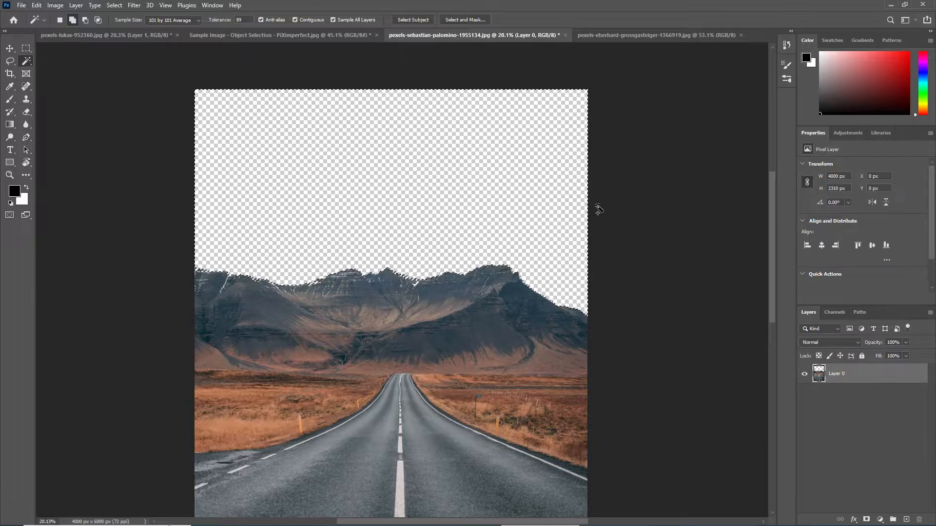
click(599, 210)
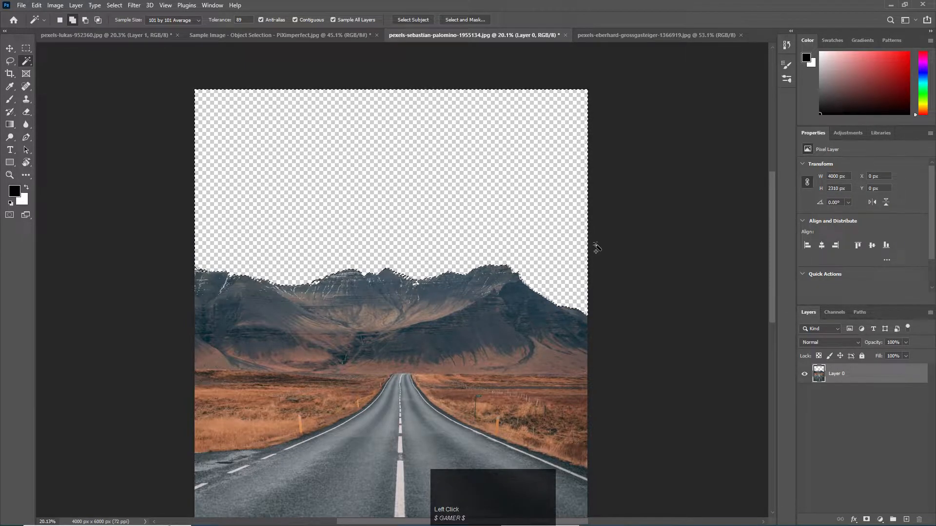
alt+scroll(592, 233, up, 3)
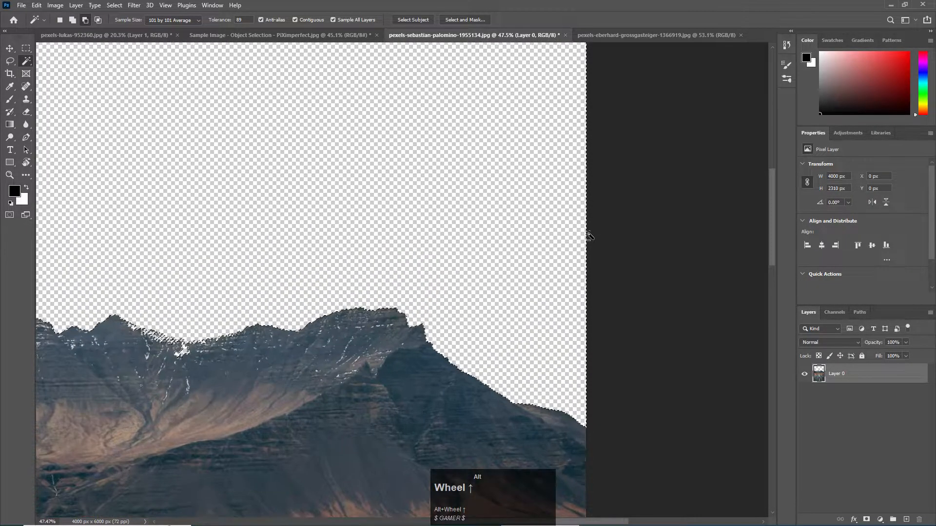
alt+scroll(590, 235, down, 3)
key(ctrl+d)
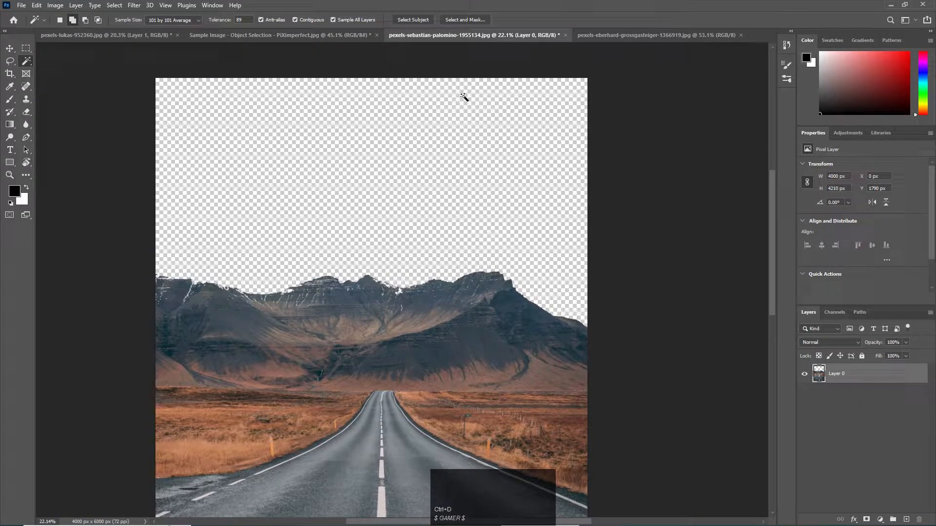
In the mountain photo, marquee-select the sky across the full width above the peaks and copy it.
click(470, 34)
click(602, 34)
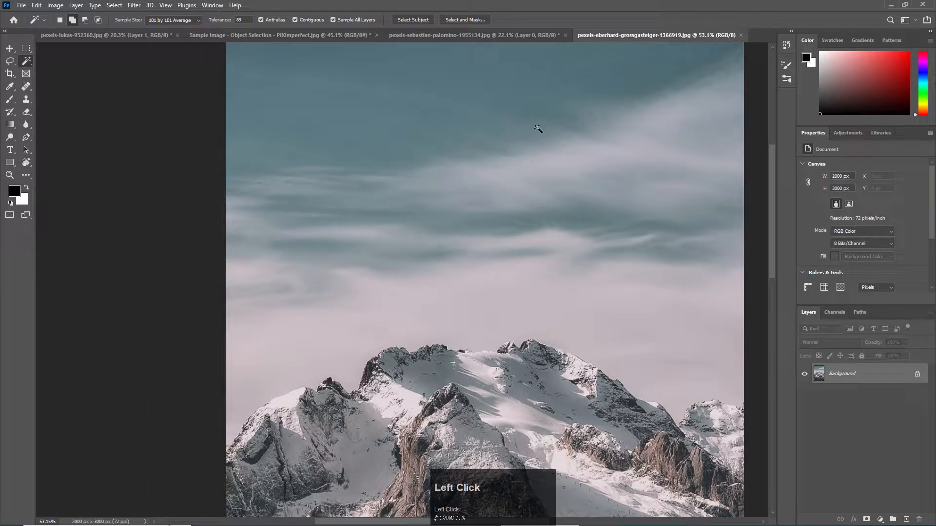
scroll(538, 127, down, 3)
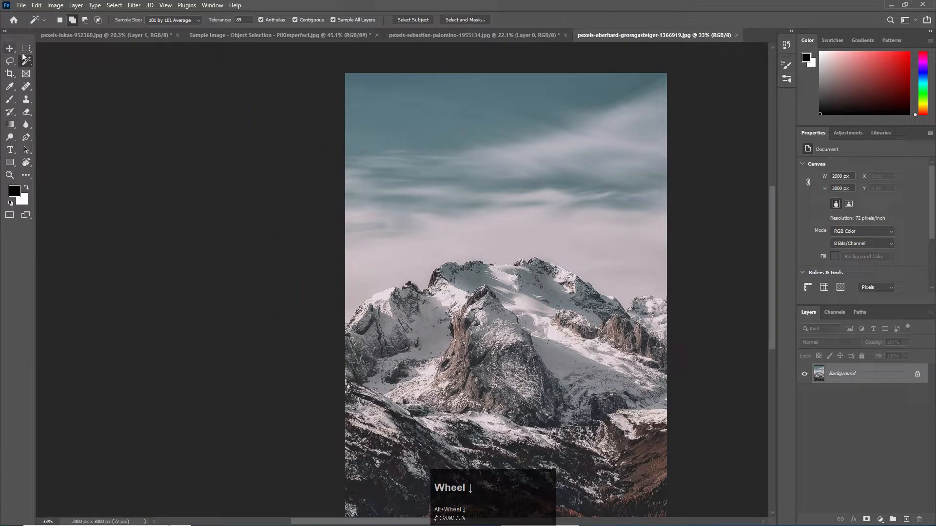
click(26, 49)
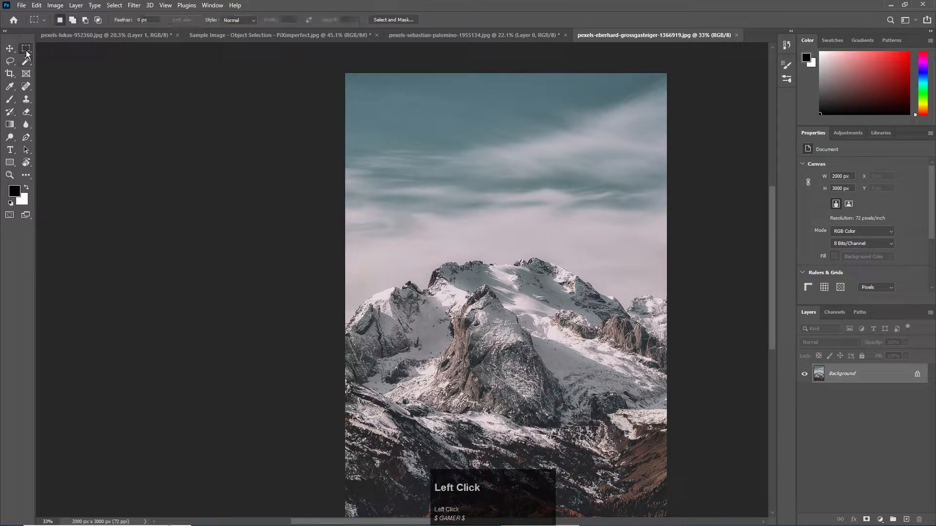
drag(345, 74, 688, 251)
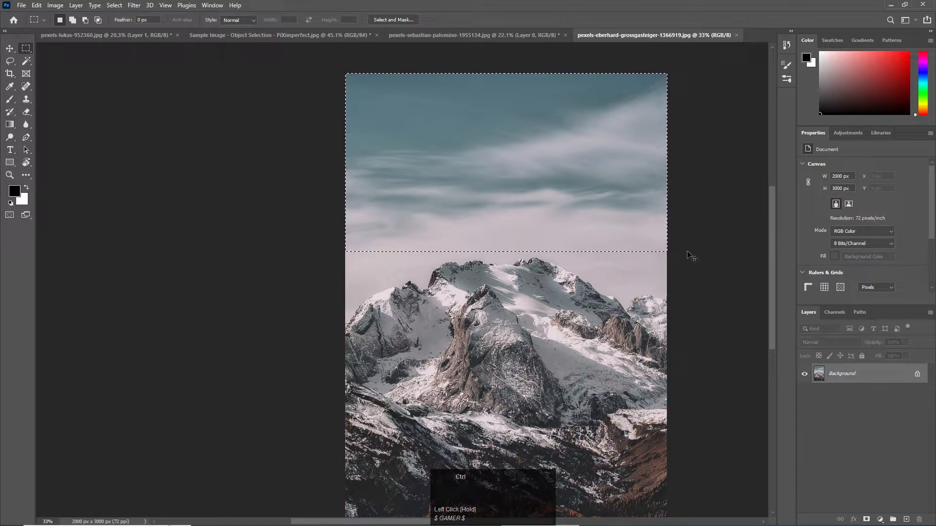
key(ctrl+c)
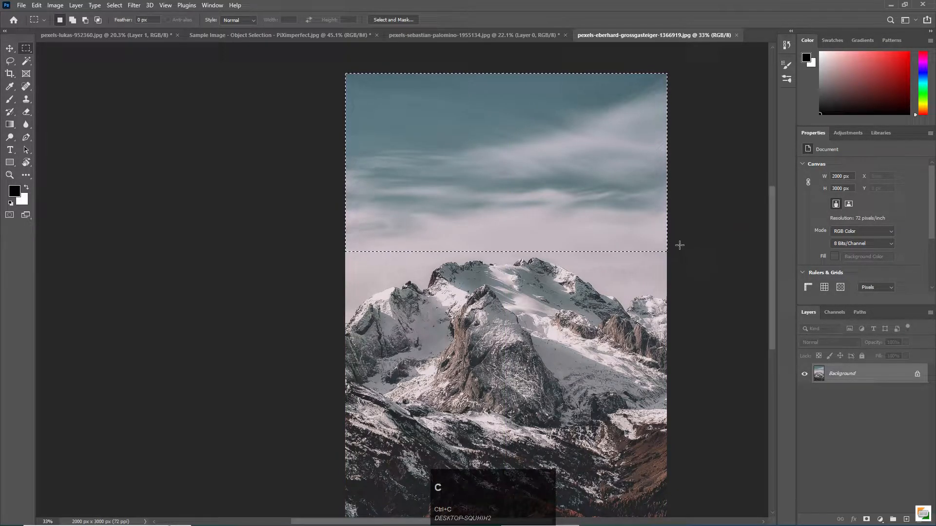
Paste the copied sky into the road photo and move it up into the transparent area above the mountains.
click(443, 35)
key(ctrl)
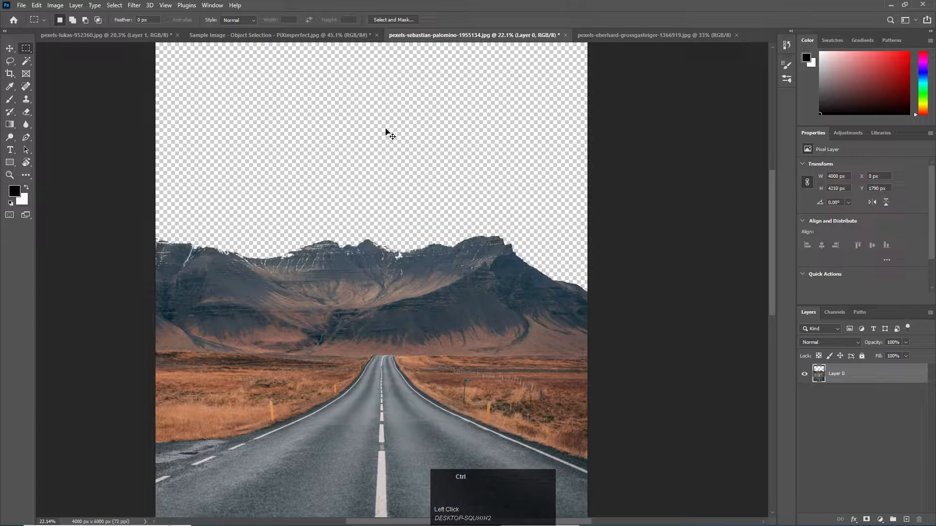
key(ctrl+v)
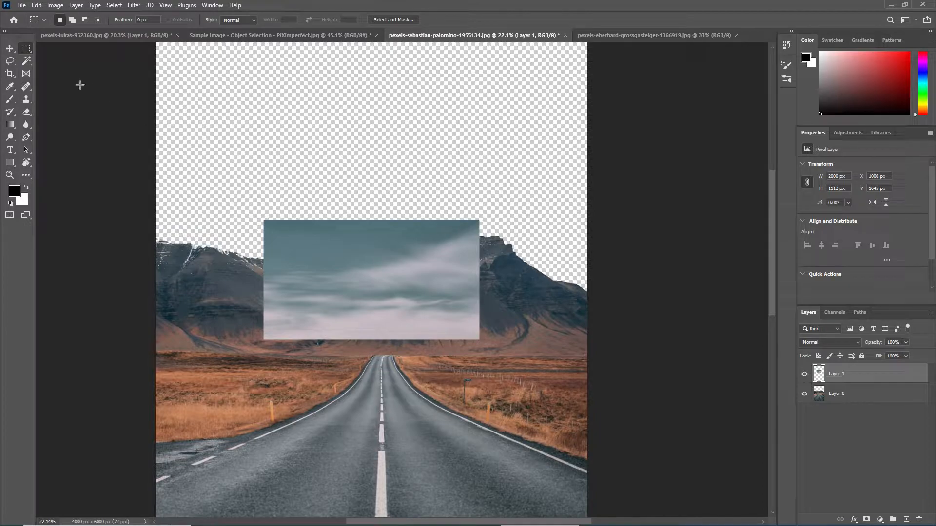
click(12, 50)
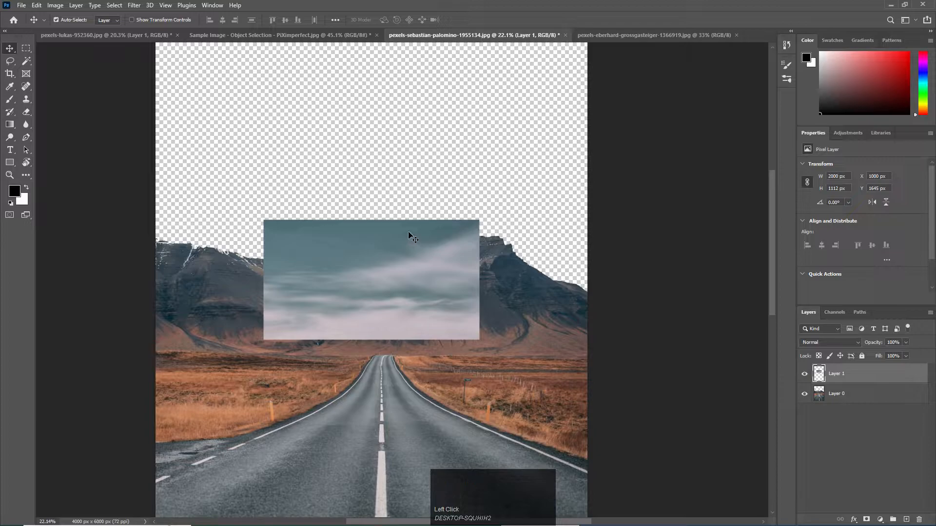
drag(361, 281, 399, 174)
scroll(426, 165, down, 1)
key(ctrl)
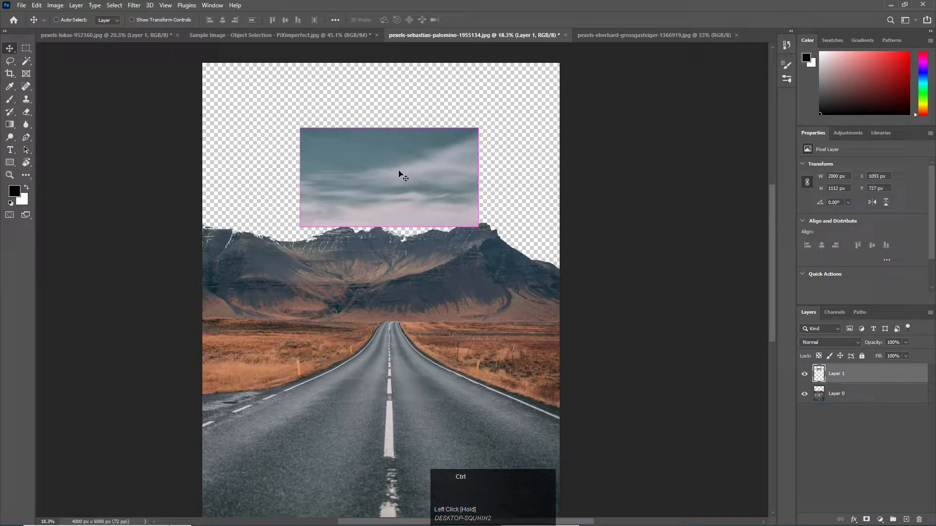
Stretch the pasted sky to about 4053 × 3190 px so it spans the image width, and place its layer below Layer 0.
key(ctrl+t)
drag(479, 128, 522, 101)
drag(512, 112, 627, 42)
drag(473, 112, 401, 130)
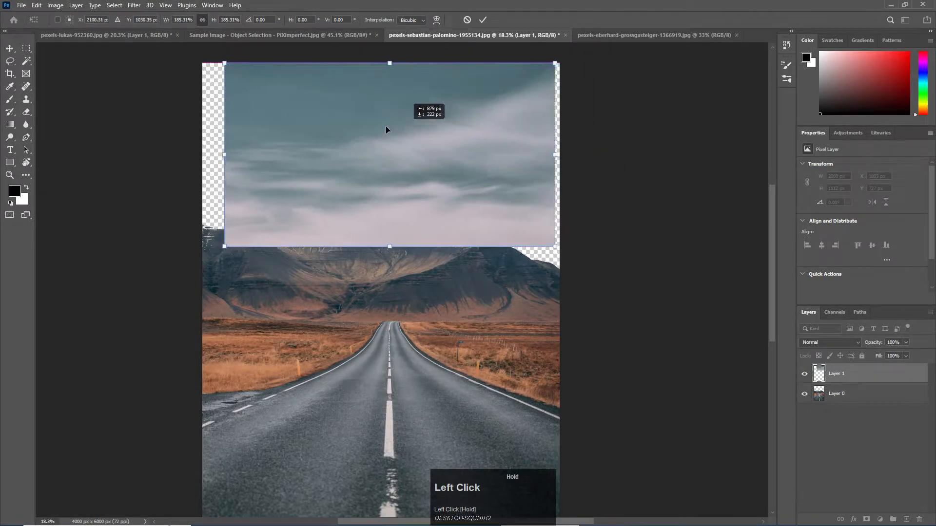
drag(222, 63, 333, 100)
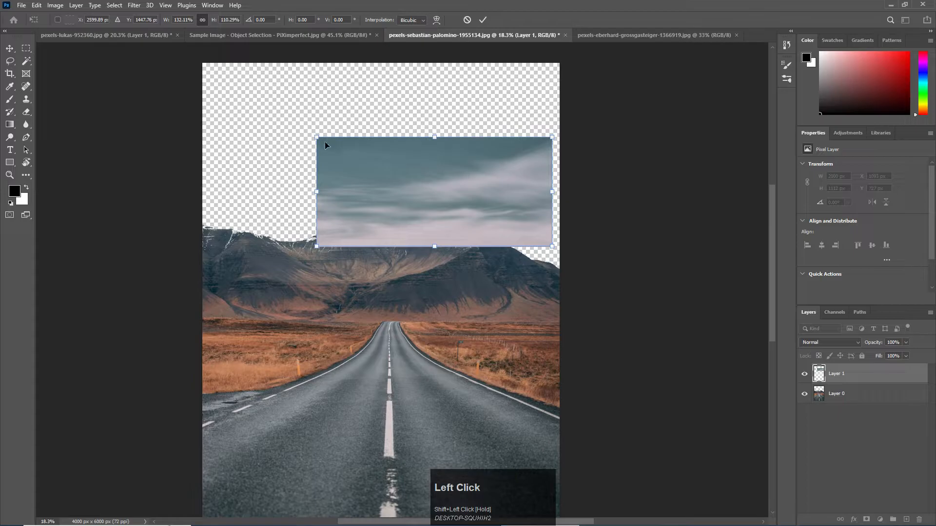
drag(318, 138, 337, 78)
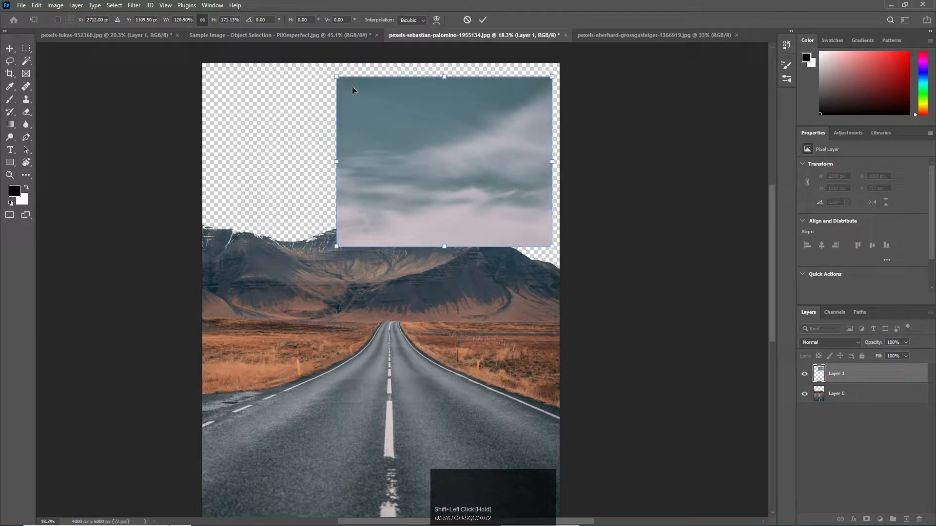
drag(337, 76, 191, 25)
drag(374, 175, 385, 244)
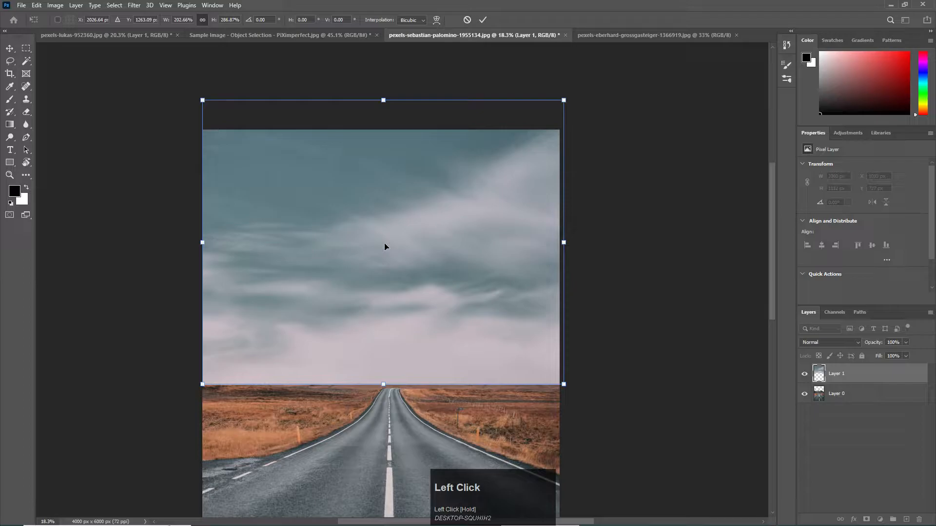
key(Return)
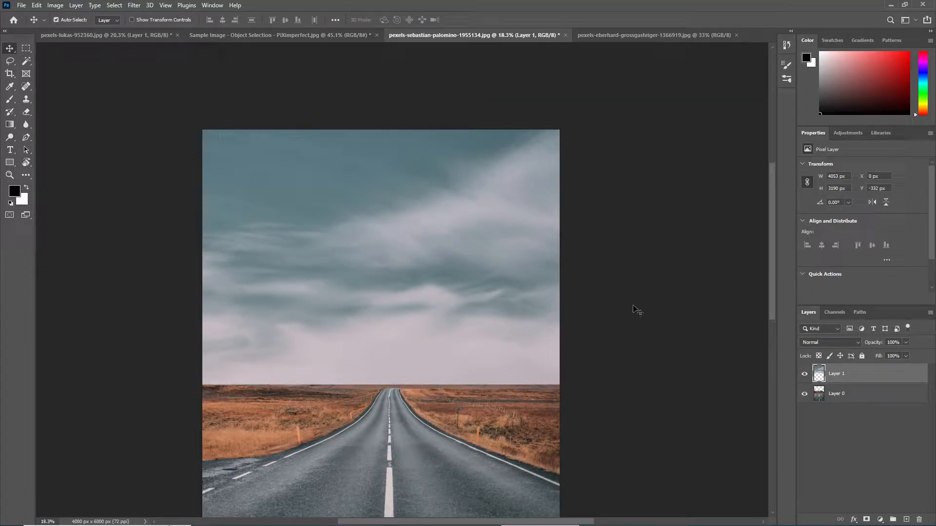
scroll(633, 308, down, 3)
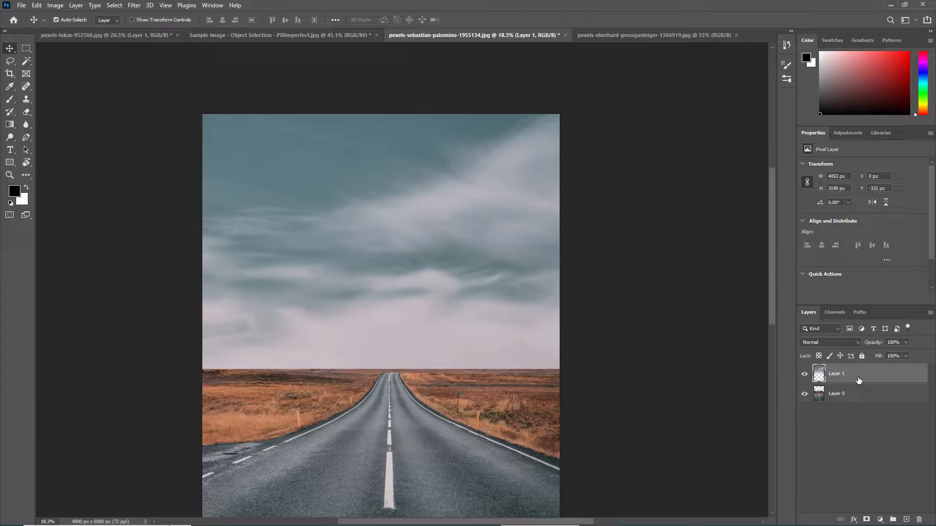
drag(859, 381, 852, 416)
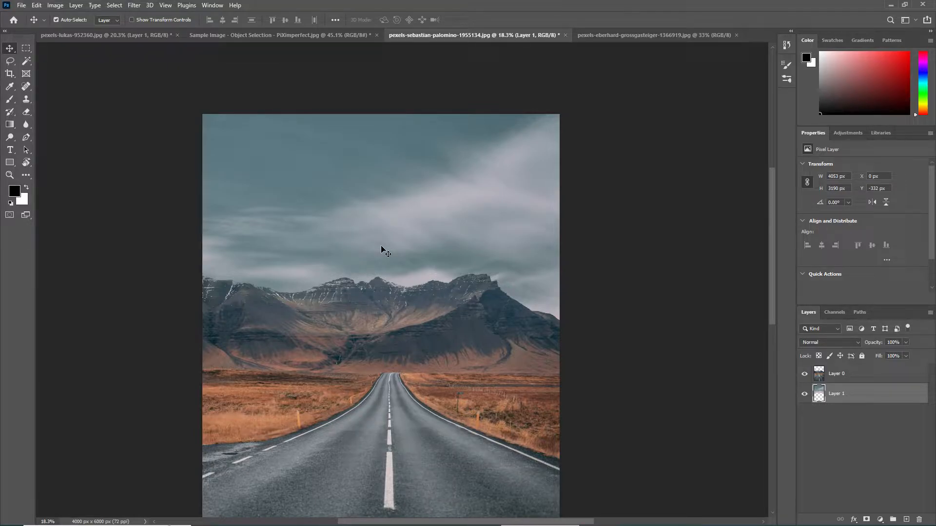
Return to the mountain photo and clear its rectangular sky selection.
click(596, 38)
key(ctrl+z)
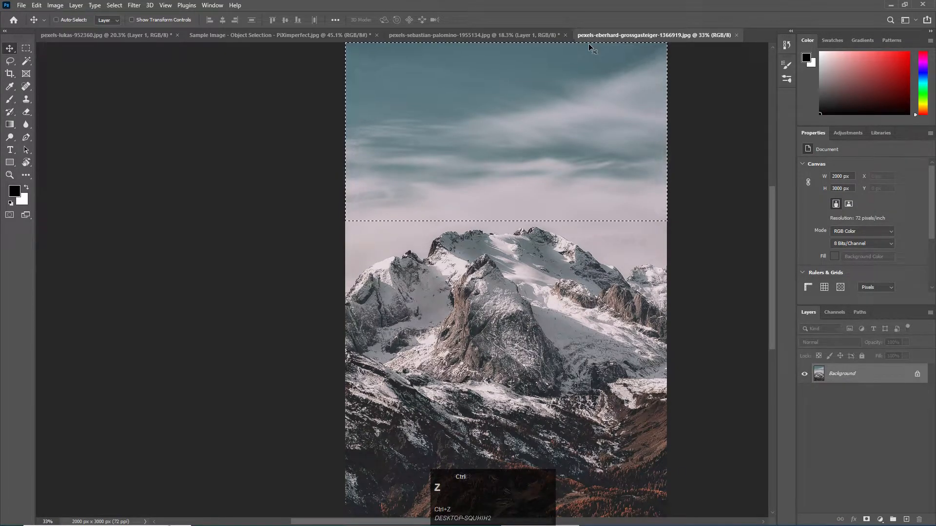
key(ctrl+d)
scroll(514, 112, down, 4)
scroll(515, 110, up, 4)
scroll(515, 109, down, 2)
scroll(515, 109, up, 3)
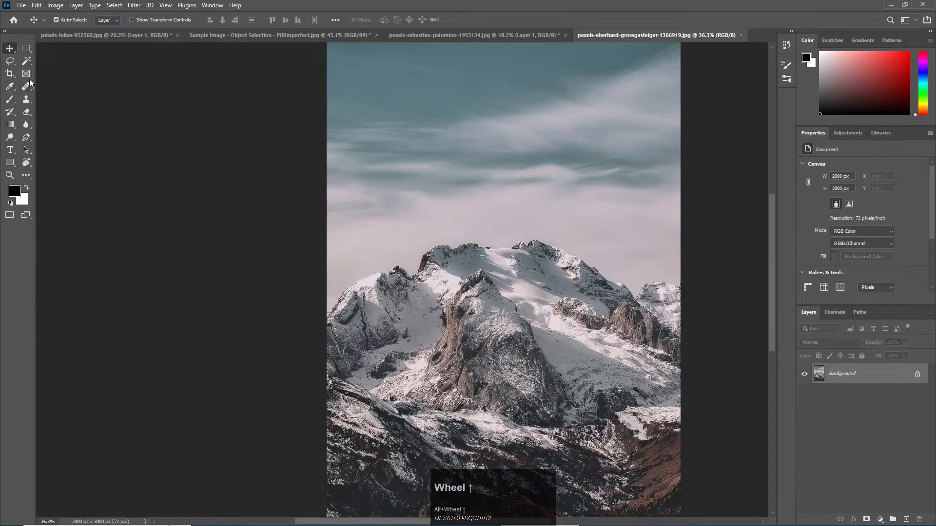
In the lemon photo, try a contiguous Magic Wand selection on the upper-left lemon and clear it.
click(30, 62)
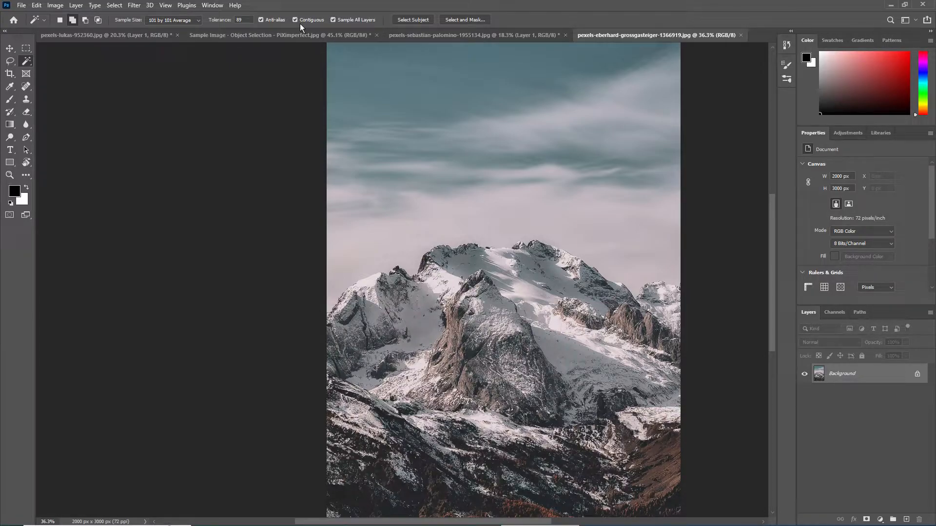
click(250, 40)
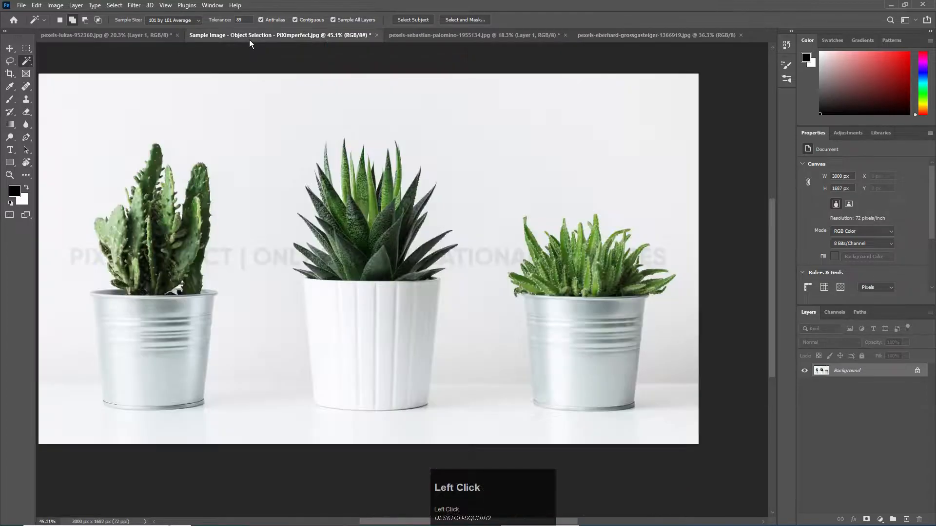
click(118, 35)
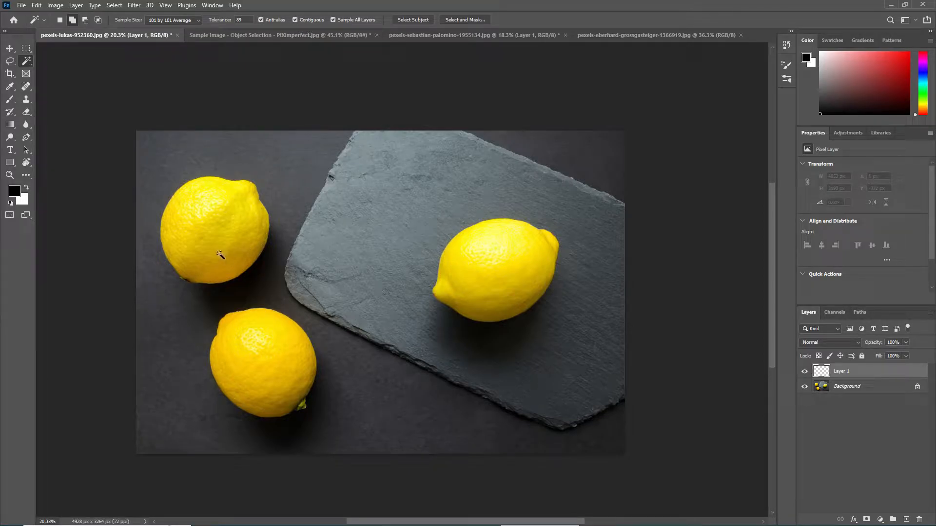
click(203, 220)
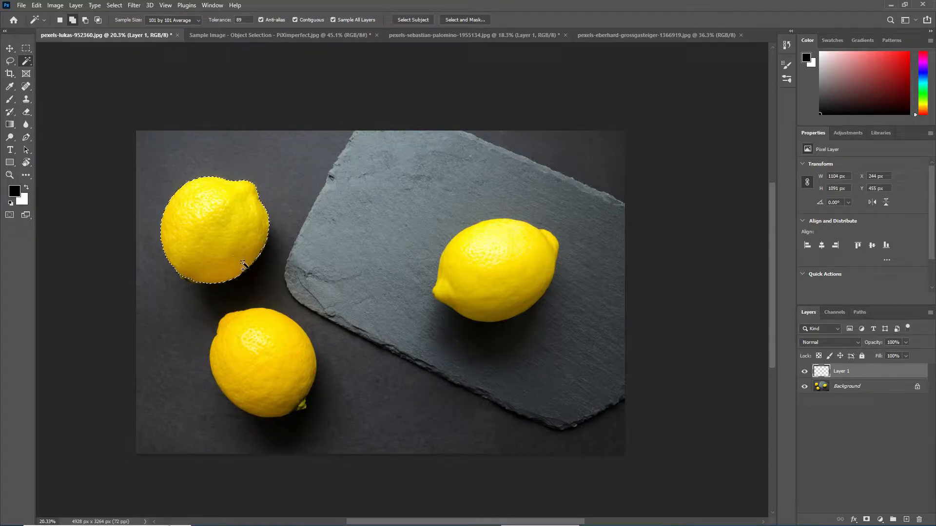
key(ctrl+d)
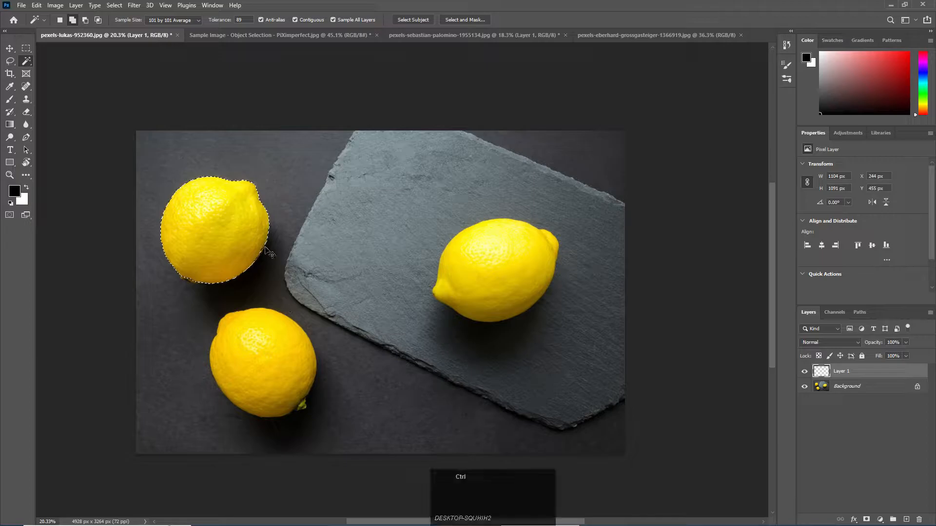
Turn off Contiguous for the Magic Wand, try selecting all three lemons by sampling the upper-left one, and clear the selection.
click(295, 20)
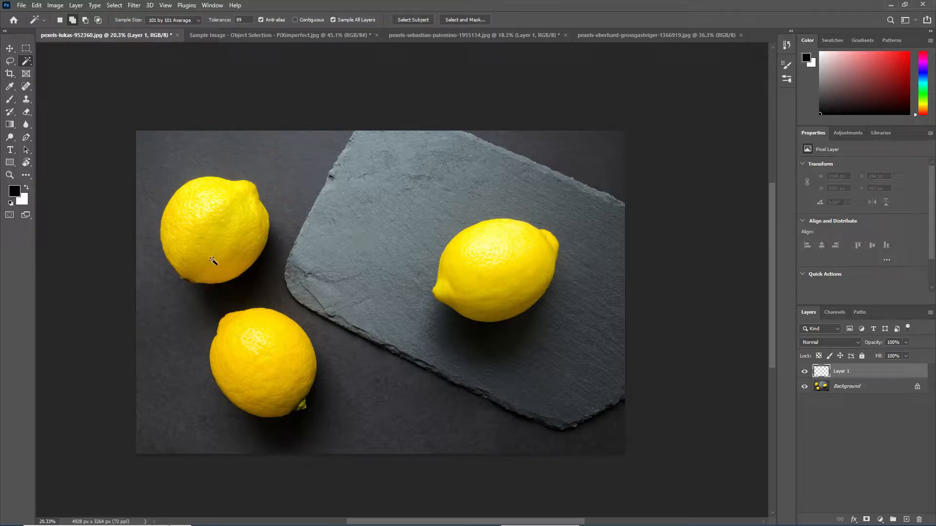
click(222, 227)
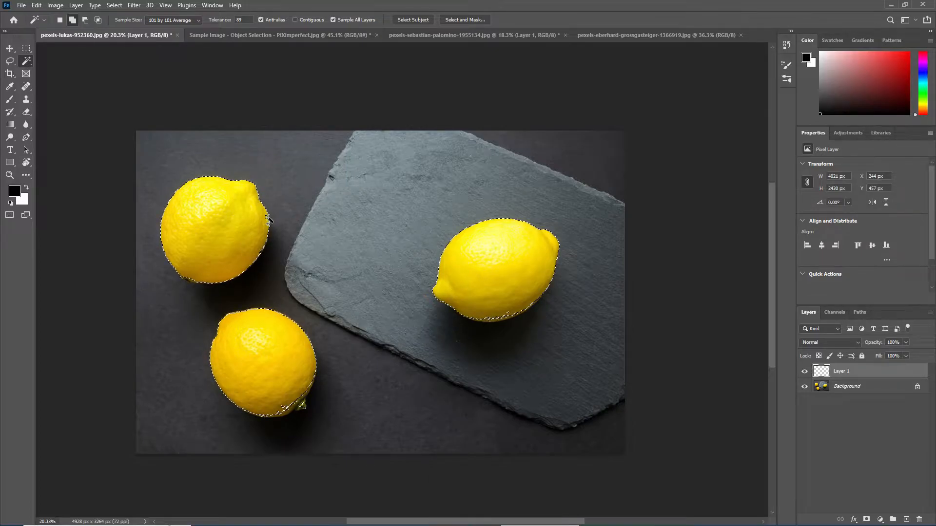
ctrl+click(364, 258)
key(ctrl+d)
Lower the Magic Wand tolerance to 21, try a non-contiguous selection from the upper-left lemon, and clear it.
drag(217, 20, 185, 20)
click(207, 216)
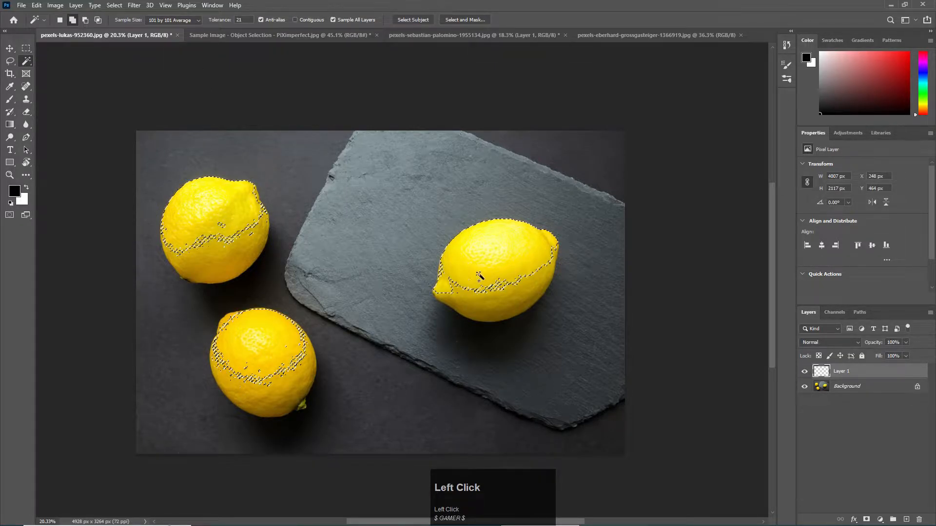
key(ctrl+d)
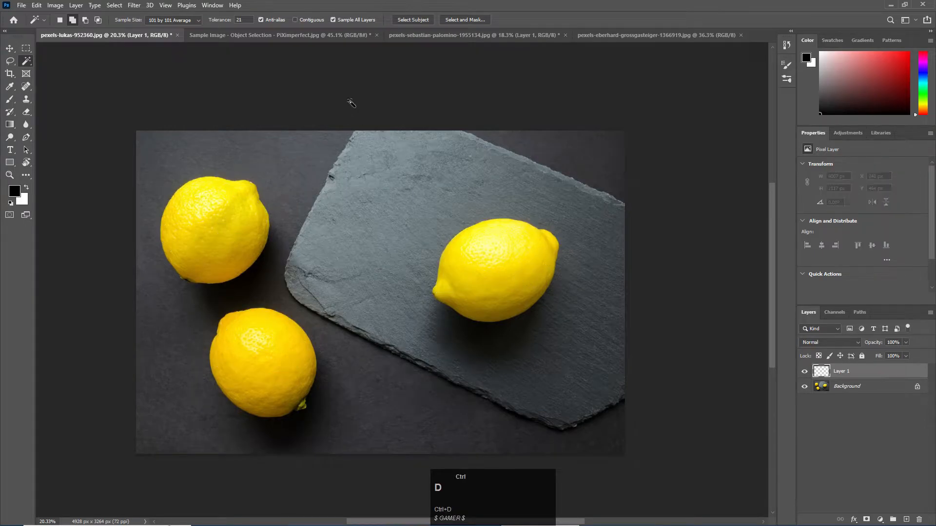
Raise the Magic Wand tolerance to 87, try selecting the lemons from the upper-left one, and clear the selection.
click(217, 22)
drag(217, 21, 249, 23)
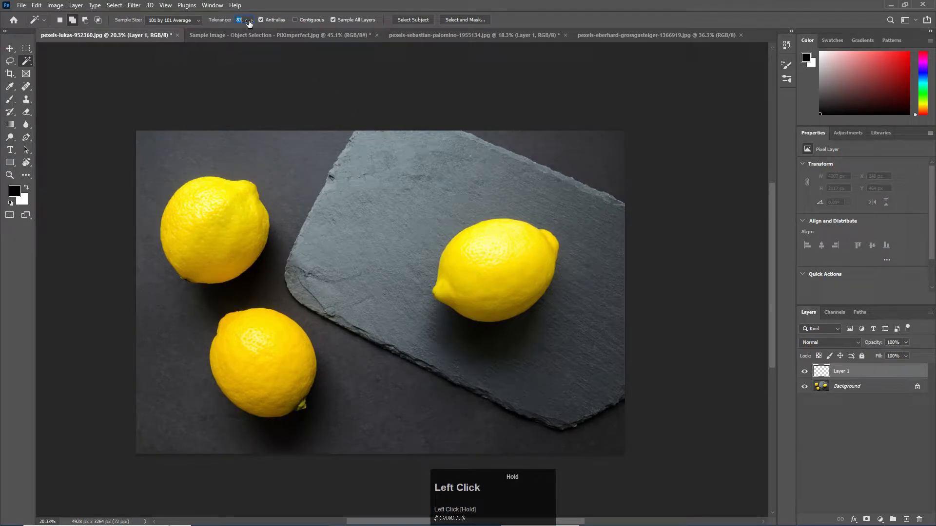
click(220, 222)
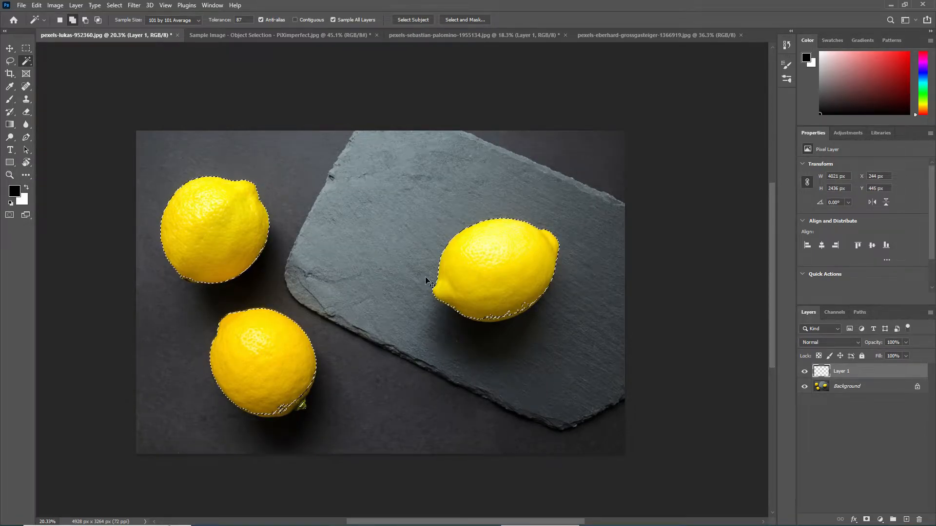
key(ctrl+d)
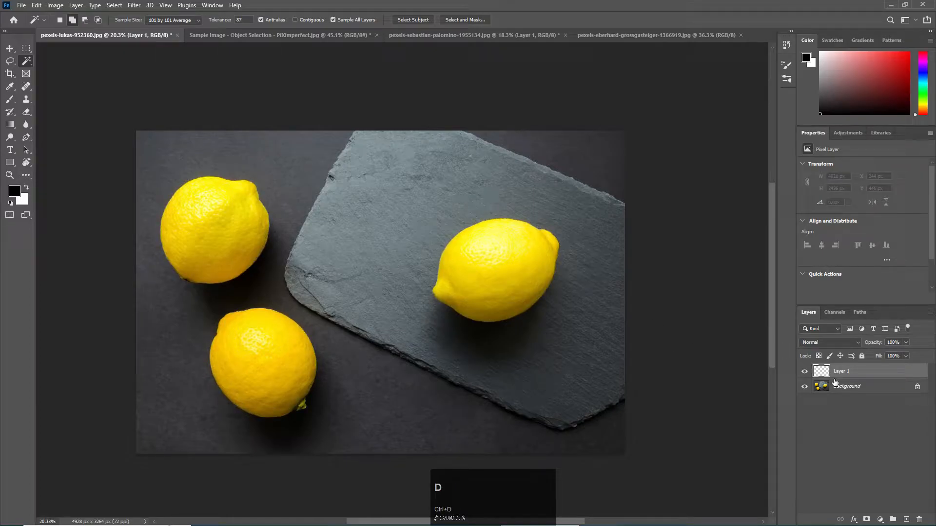
Delete the empty Layer 1 from the lemon photo.
drag(834, 375, 834, 514)
drag(920, 515, 922, 525)
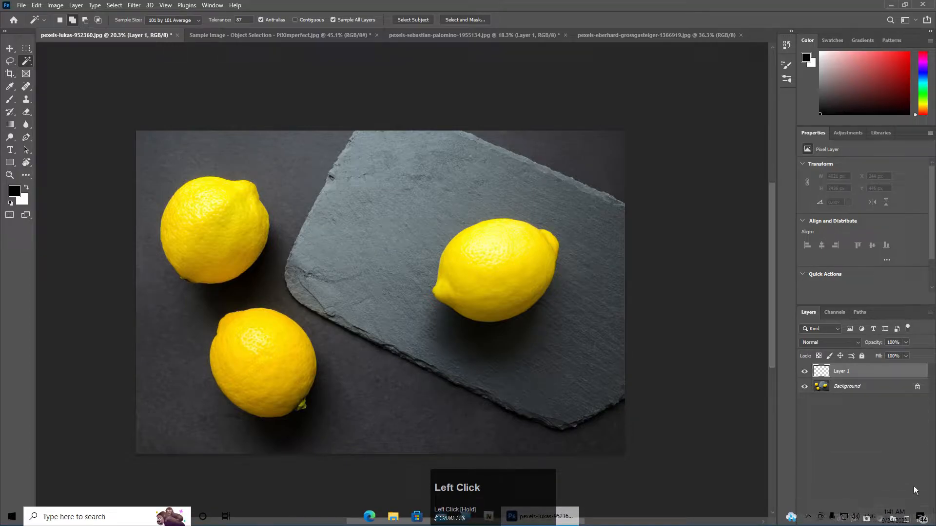
click(894, 375)
key(Delete)
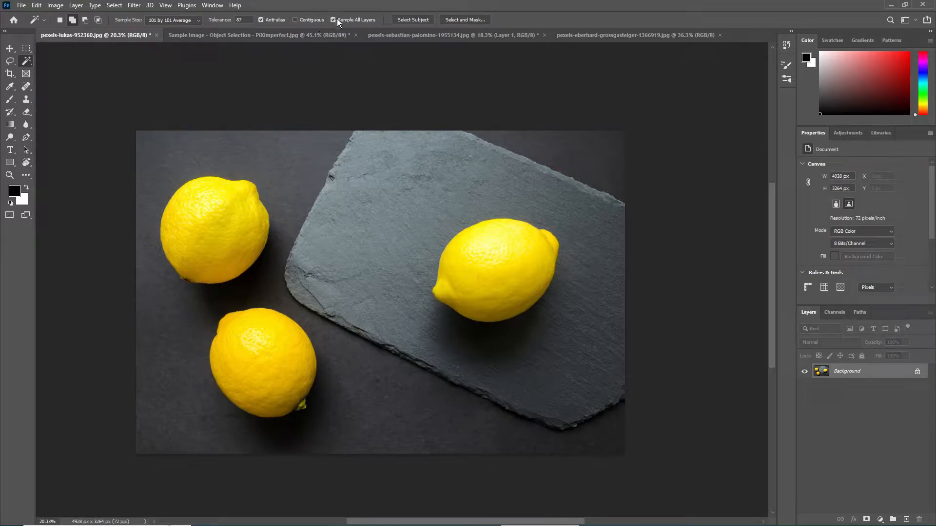
Add a new empty layer above the Background and, with Sample All Layers off, select its transparent area with the Magic Wand.
click(907, 520)
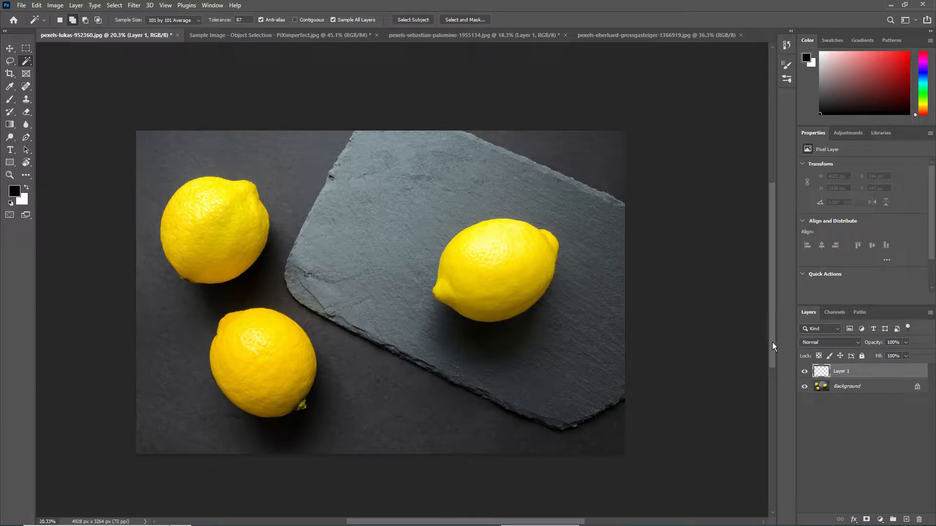
click(348, 20)
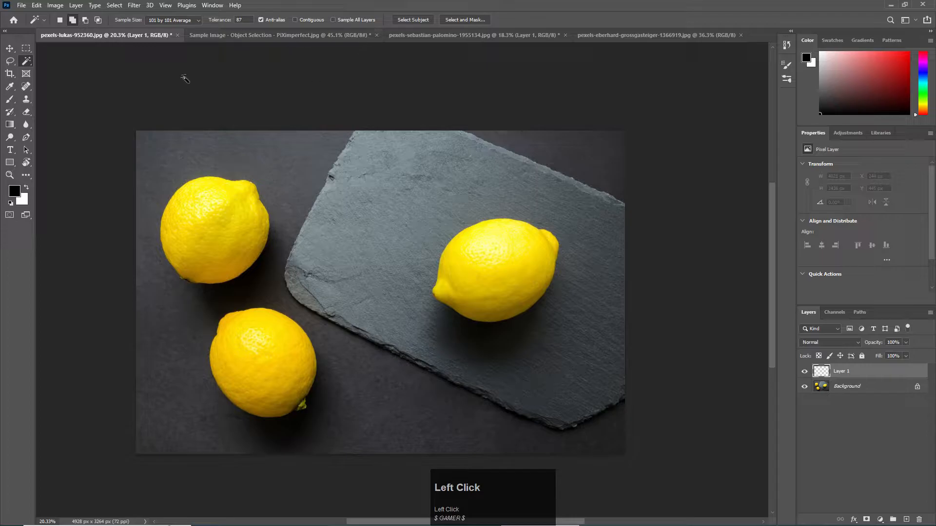
click(203, 166)
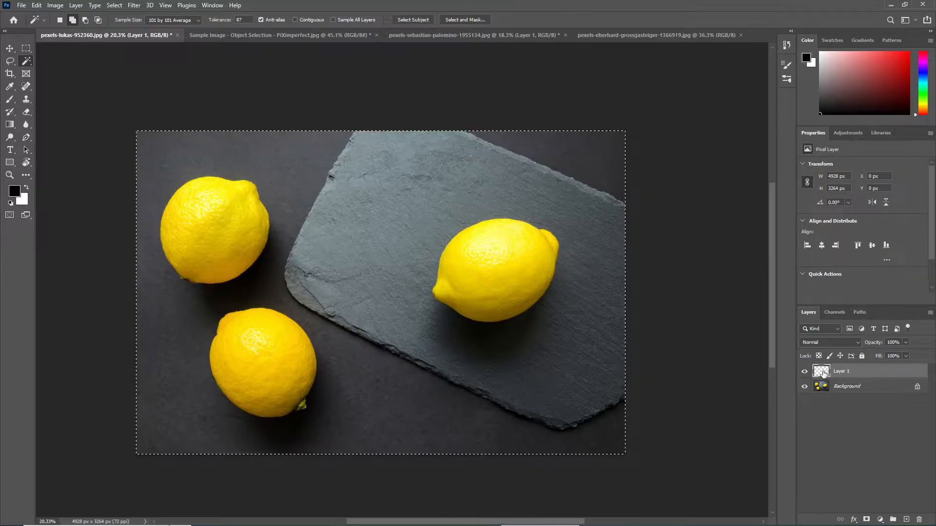
Clear the selection, turn on Sample All Layers, and use the Magic Wand on the upper-left lemon.
key(ctrl+d)
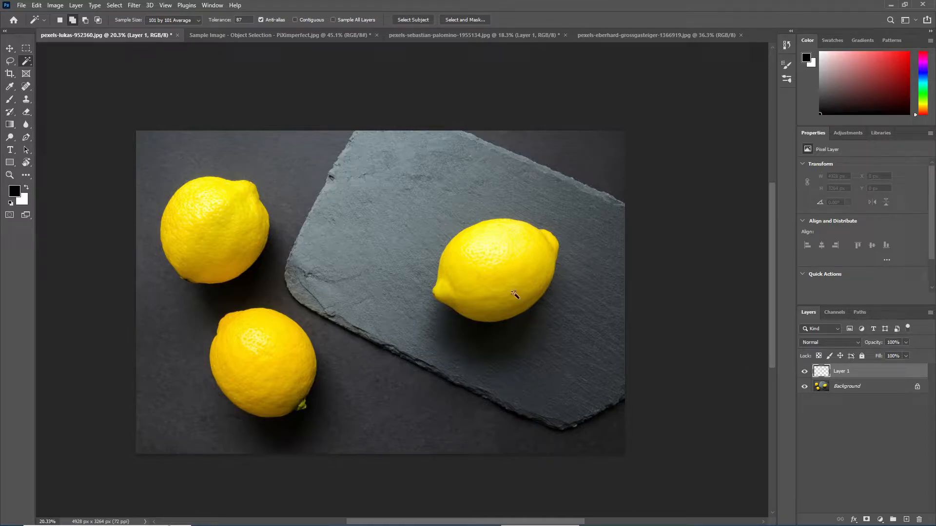
click(336, 21)
click(221, 223)
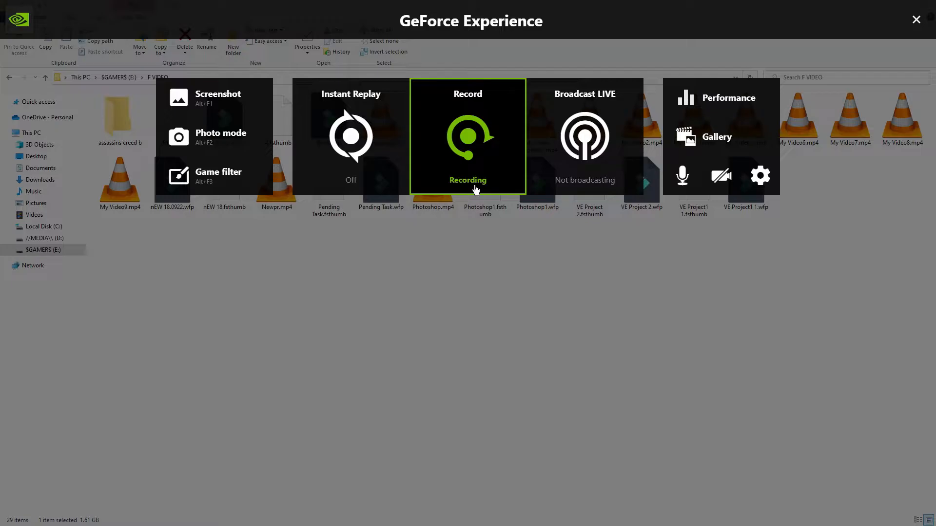
key(alt+z)
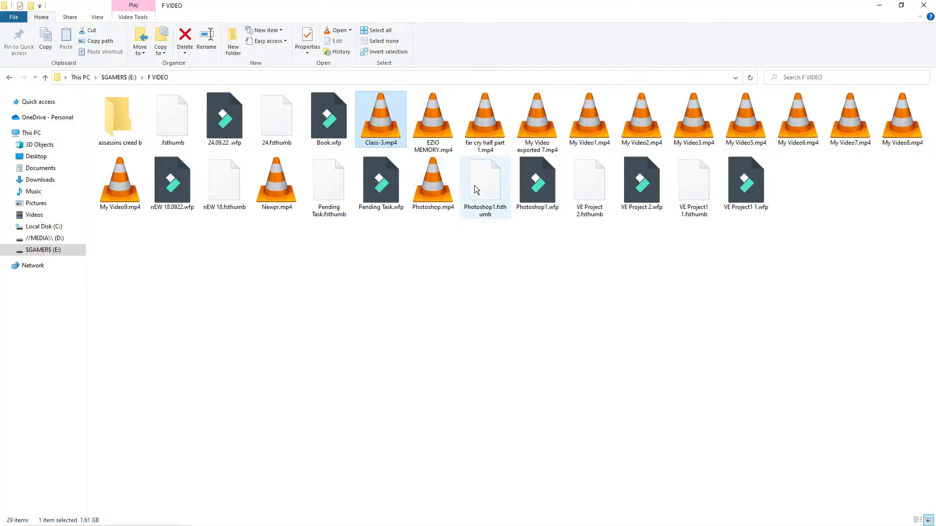
click(888, 7)
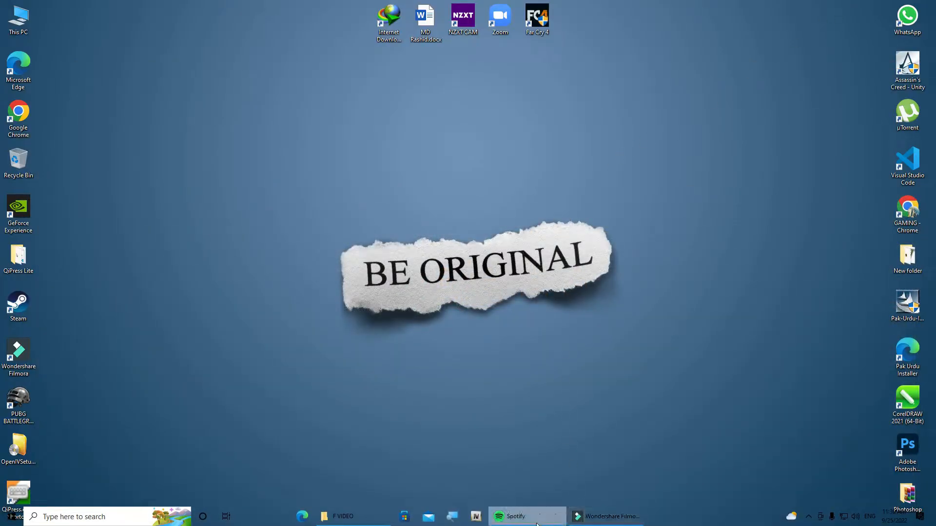
mouse_move(536, 524)
key(alt+z)
click(470, 137)
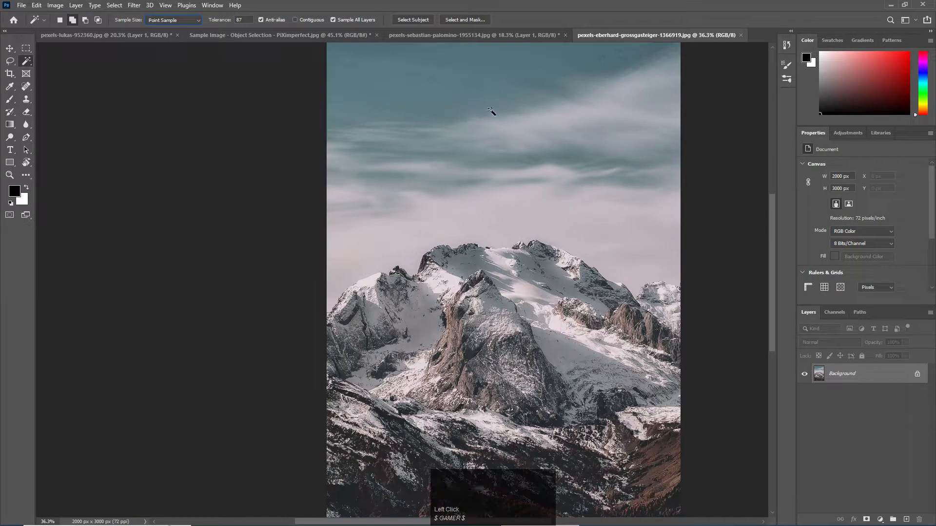
Try a non-contiguous Magic Wand selection of the mountain photo's sky, repeat it with Contiguous on, and clear each selection.
click(494, 113)
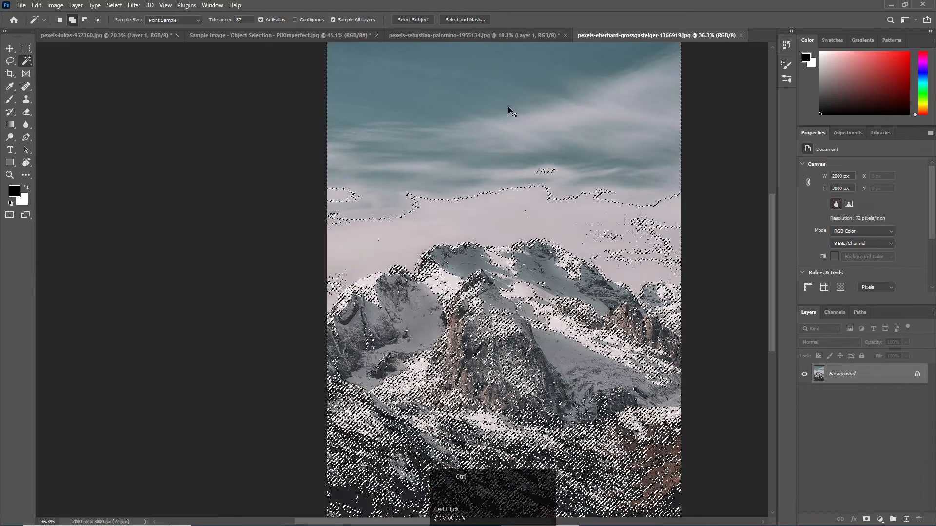
key(ctrl+d)
click(295, 19)
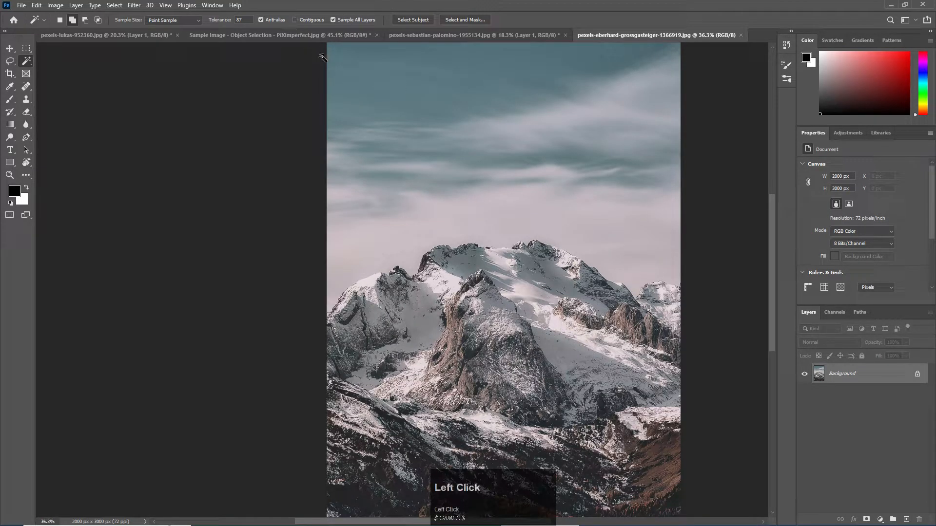
click(411, 65)
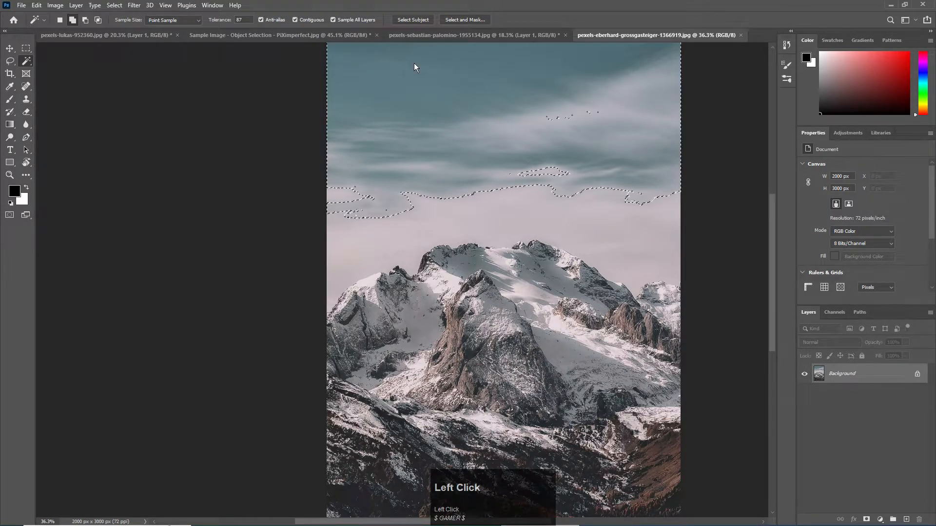
key(ctrl+d)
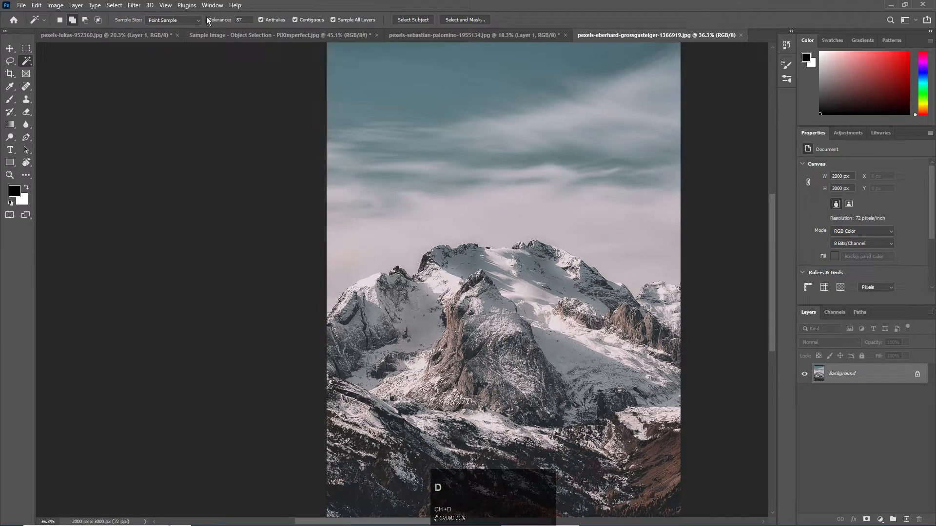
Set the Magic Wand sample size to 5 by 5 Average, try selecting the mountain photo's sky, and clear the selection.
click(192, 21)
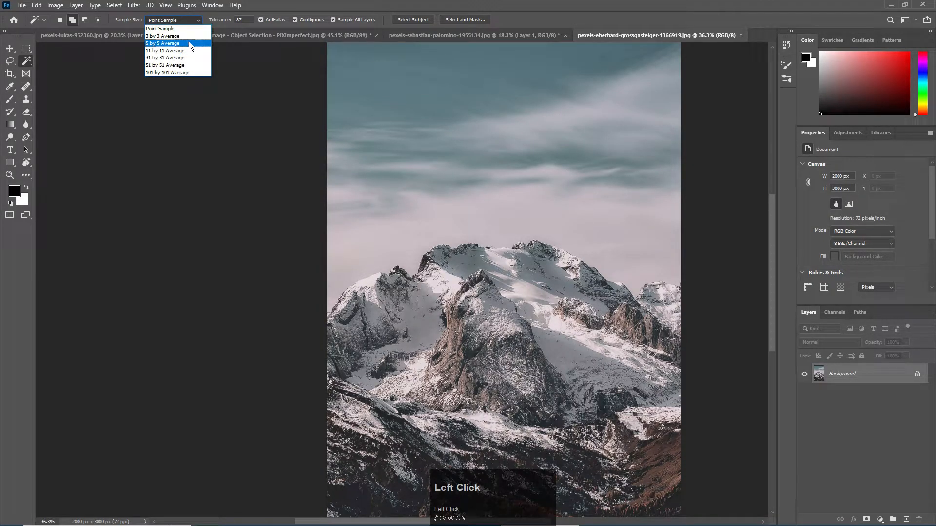
click(188, 43)
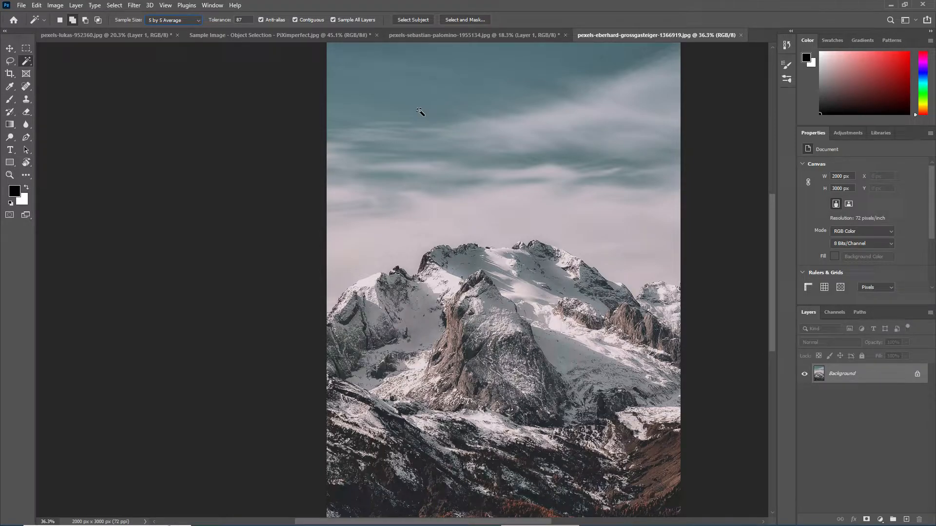
click(424, 81)
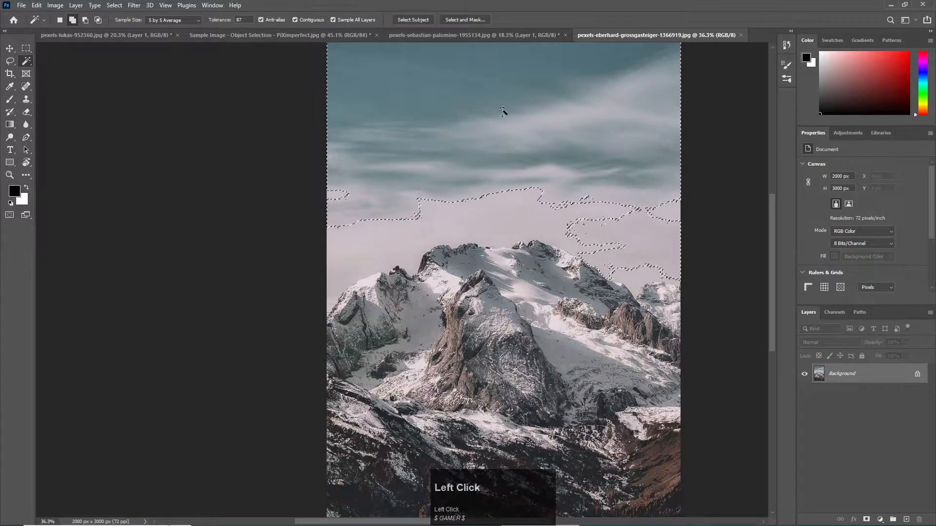
key(ctrl+d)
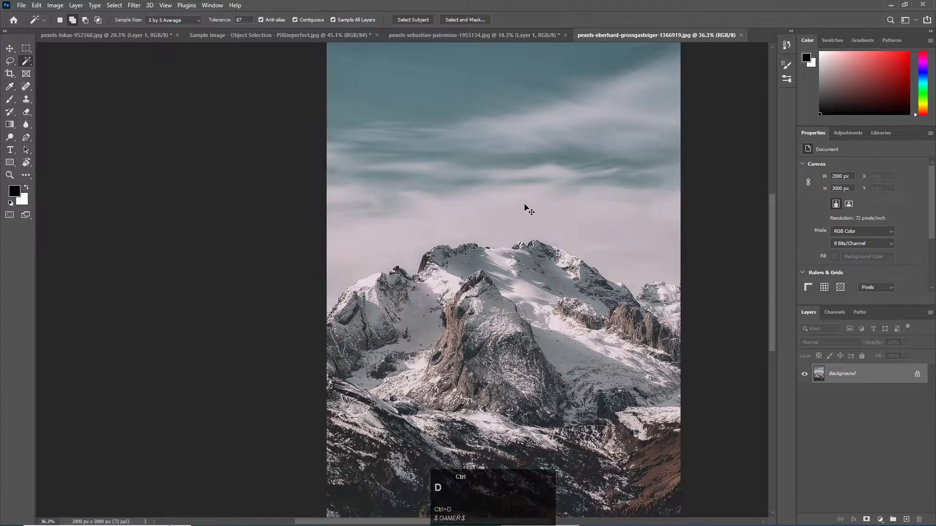
Set the sample size to 101 by 101 Average, test it on the mountain photo's sky, and clear the selection.
click(172, 19)
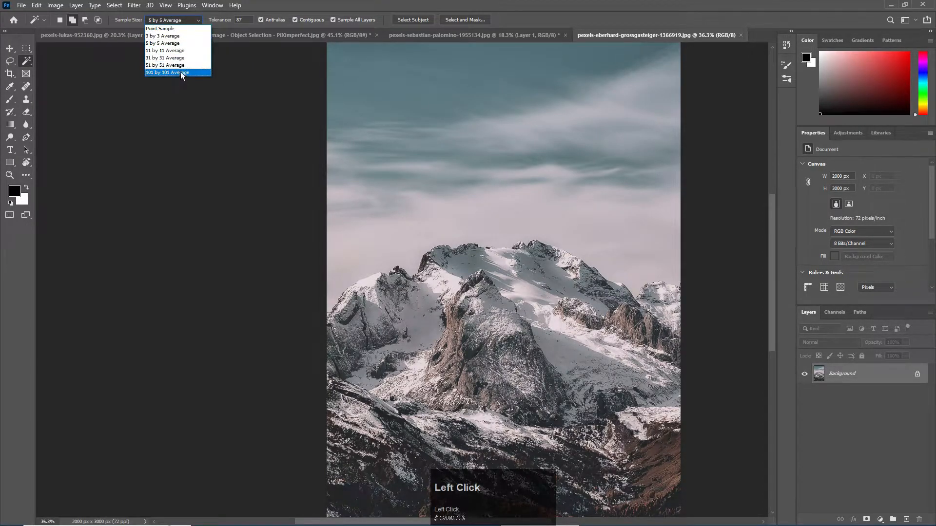
click(181, 72)
click(435, 83)
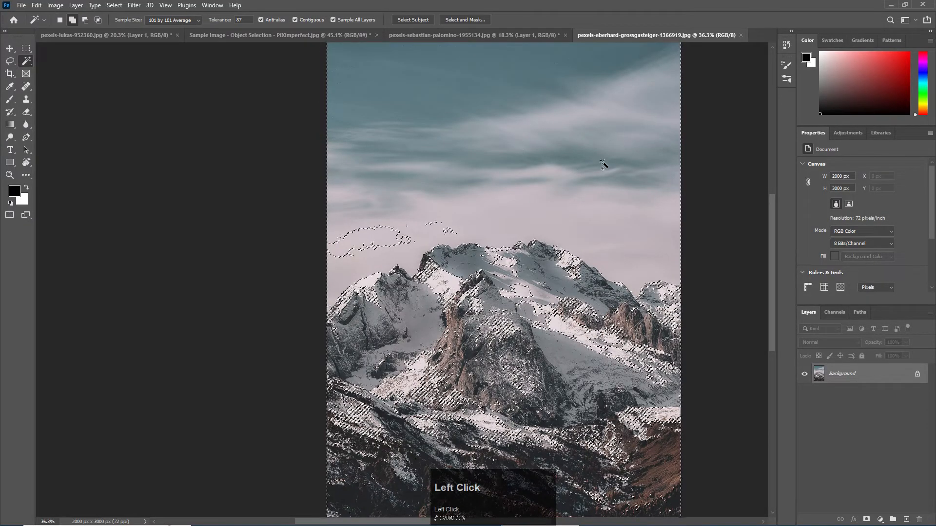
key(ctrl+d)
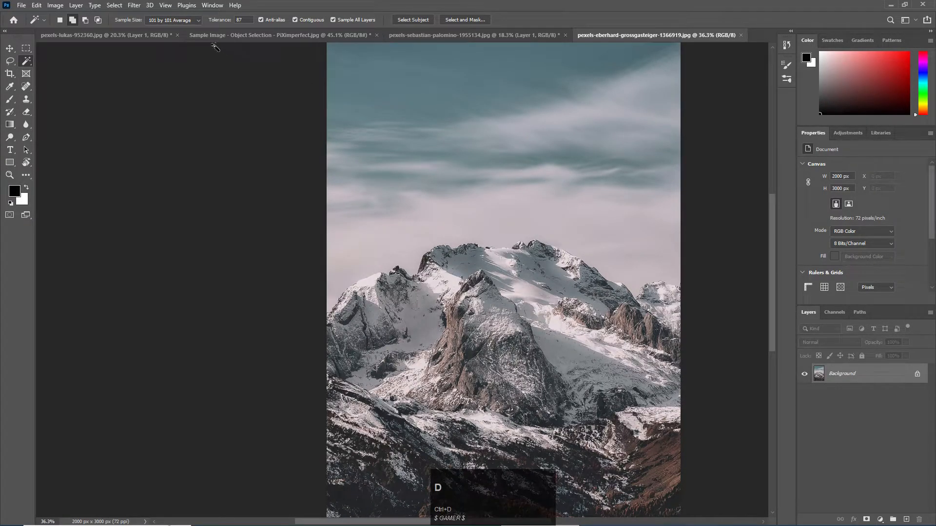
Return to the lemon photo, select the three lemons with the Magic Wand, and clear the selection.
click(142, 36)
click(224, 229)
click(484, 281)
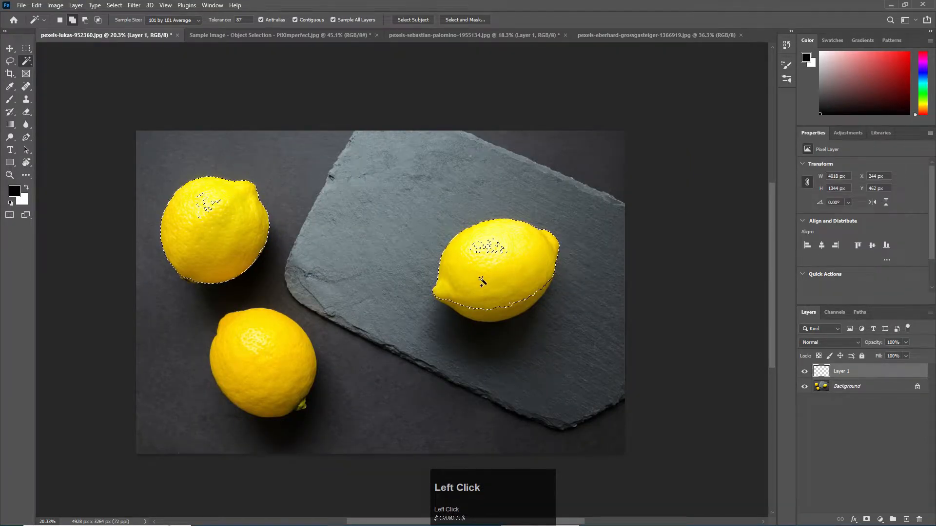
click(257, 340)
key(ctrl+d)
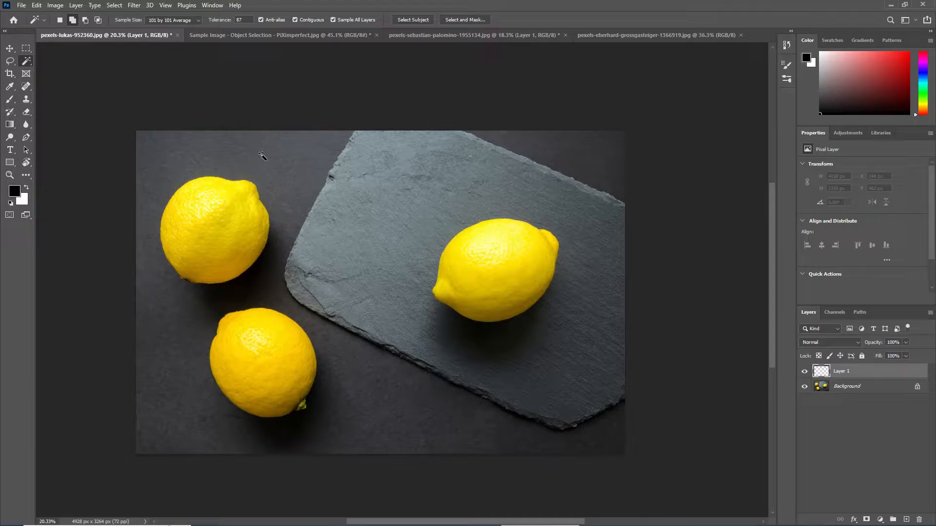
View the Select and Mask workspace for the lemon photo and leave it without applying anything.
click(462, 21)
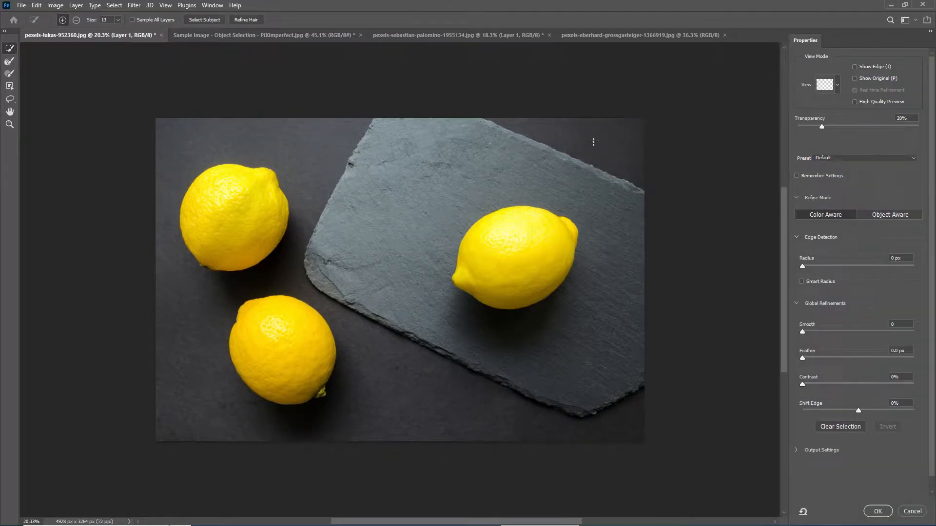
click(912, 512)
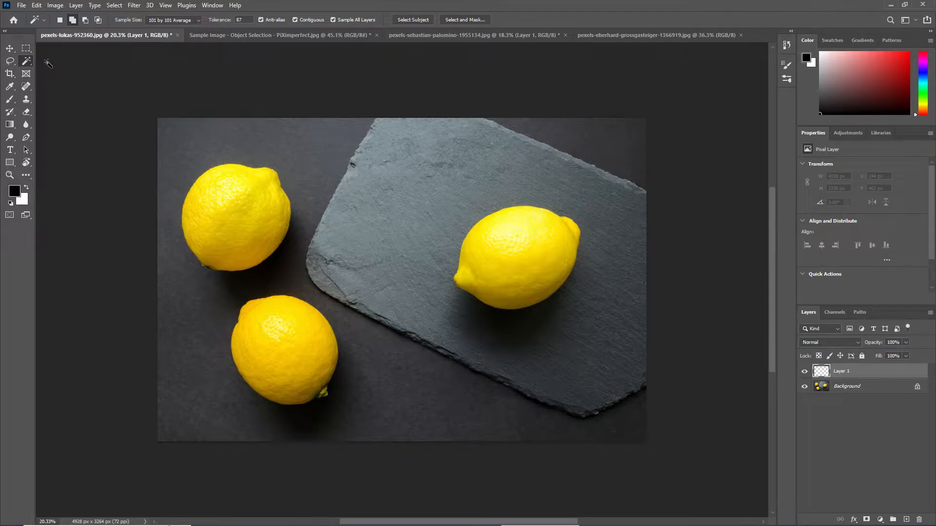
Switch to the Quick Selection tool, try it on the lemon lying on the slate, and clear the selection.
drag(30, 63, 52, 73)
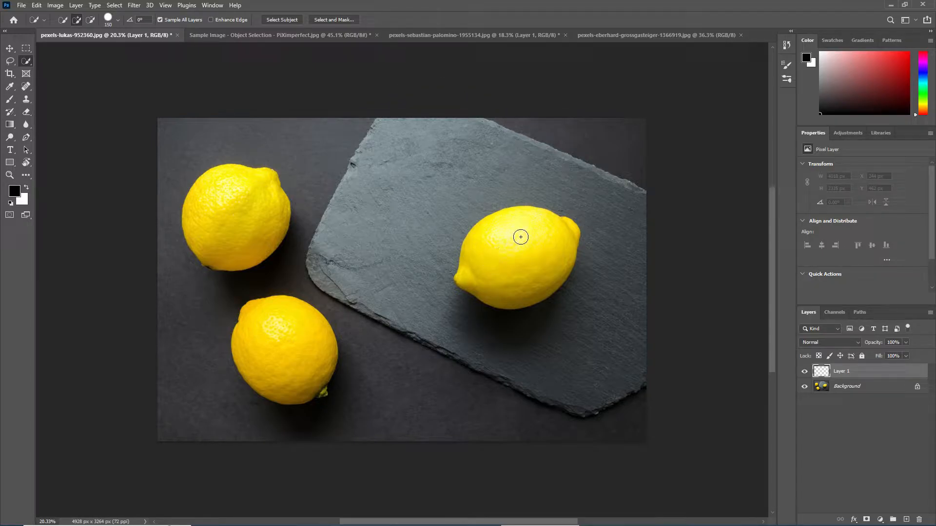
mouse_move(508, 247)
mouse_down()
mouse_move(549, 232)
mouse_move(556, 253)
mouse_move(542, 275)
mouse_move(514, 280)
mouse_move(517, 261)
mouse_up()
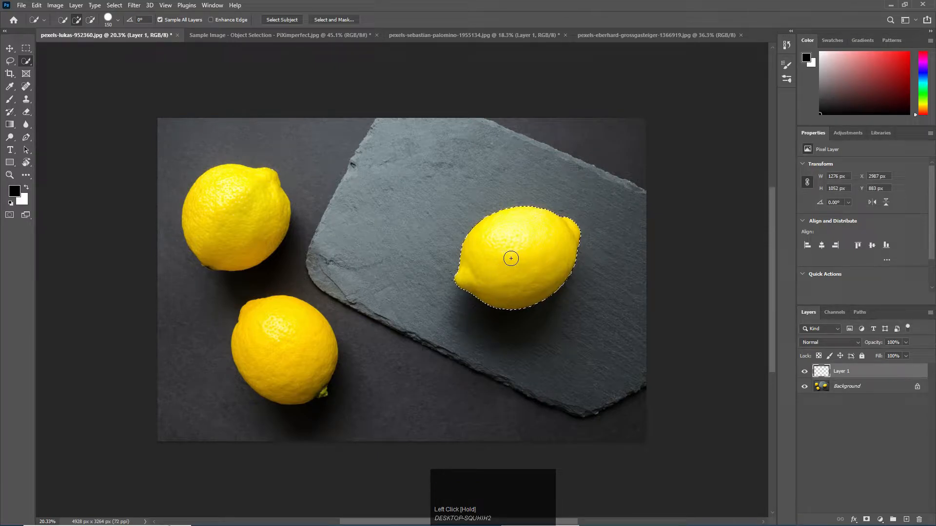
key(ctrl+d)
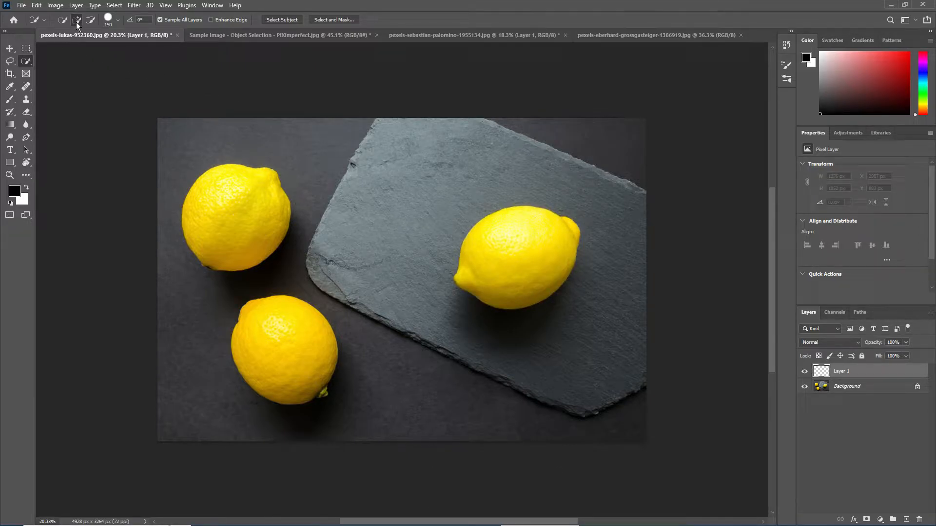
Select all three lemons with the Quick Selection tool, starting with the one on the slate.
mouse_move(489, 232)
mouse_down()
mouse_move(531, 226)
mouse_move(548, 256)
mouse_move(449, 261)
mouse_up()
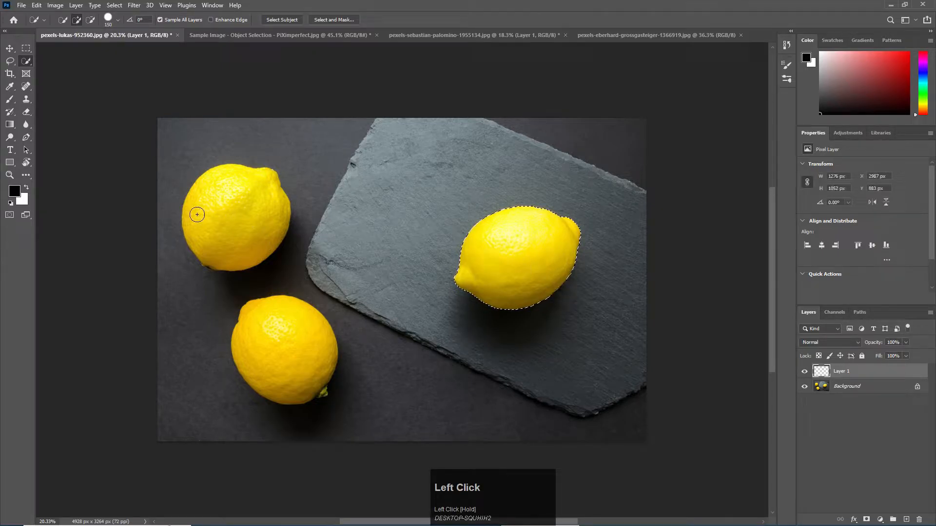
click(215, 195)
mouse_move(233, 189)
mouse_down()
mouse_move(234, 223)
mouse_move(252, 194)
mouse_move(281, 245)
mouse_up()
drag(309, 345, 286, 356)
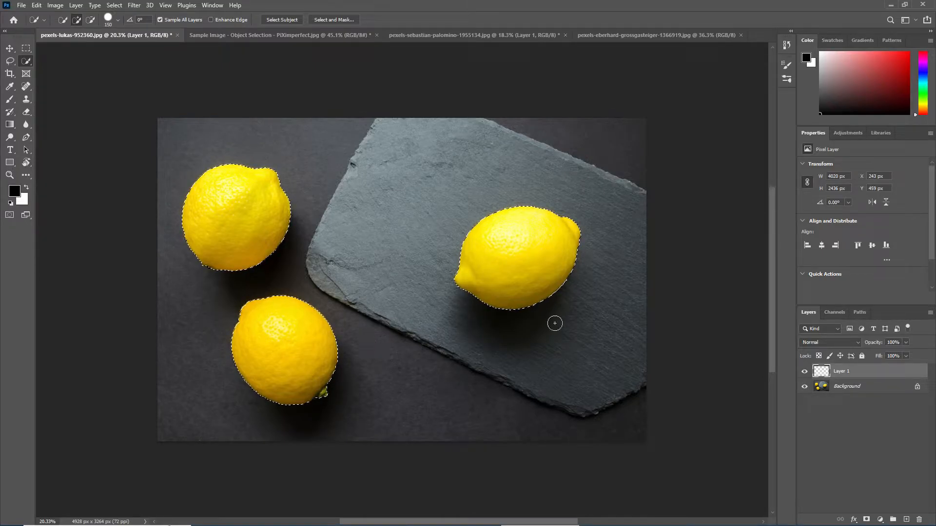
Delete the empty Layer 1 and clear the lemon selection.
drag(891, 371, 919, 519)
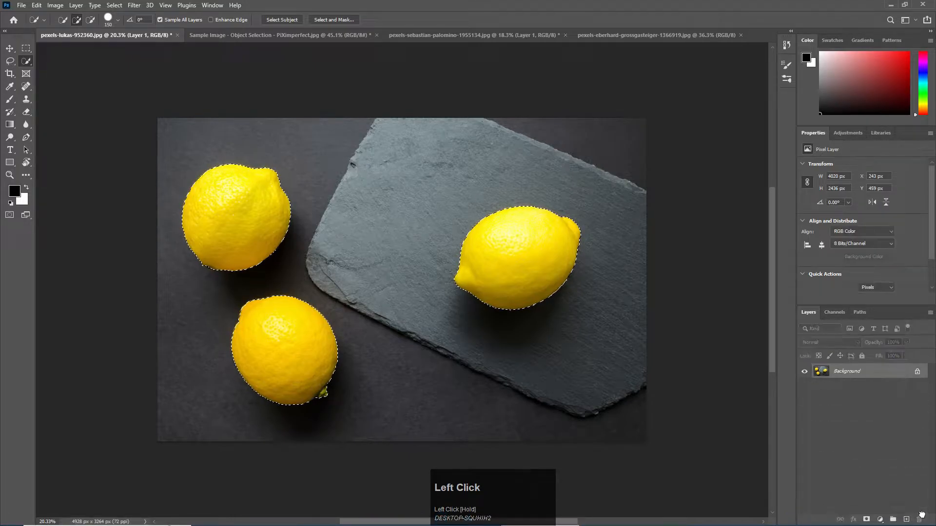
key(ctrl+d)
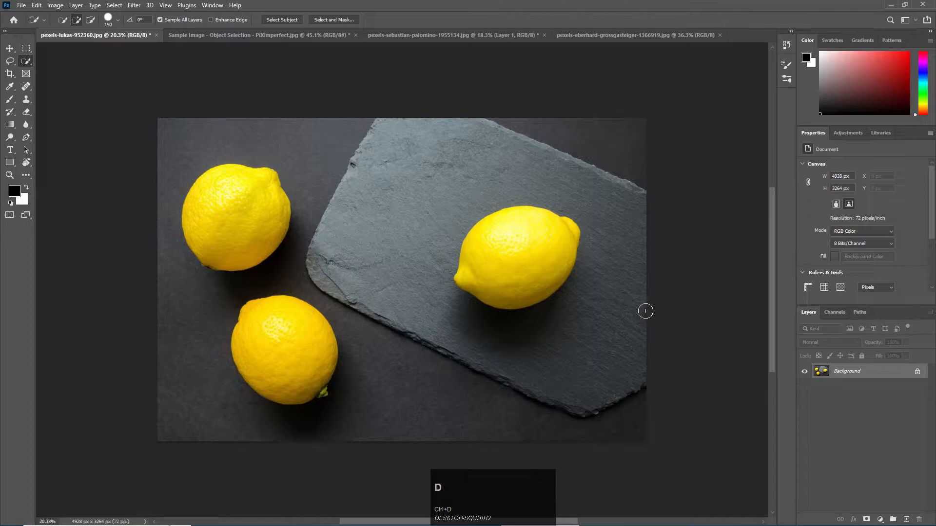
Quick-select the three lemons on the Background and copy them to a new layer.
drag(496, 256, 537, 250)
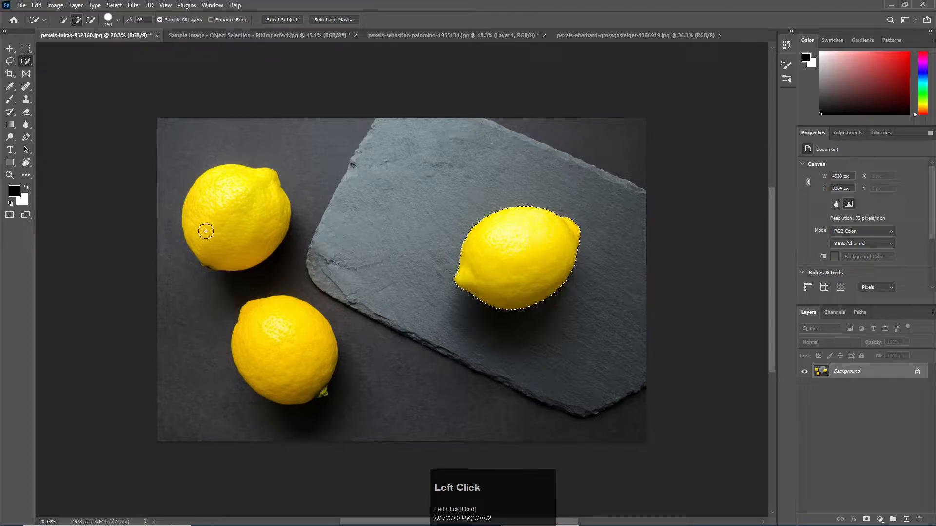
drag(253, 207, 239, 226)
mouse_move(275, 360)
mouse_down()
mouse_move(279, 340)
mouse_move(288, 361)
mouse_up()
ctrl+click(375, 366)
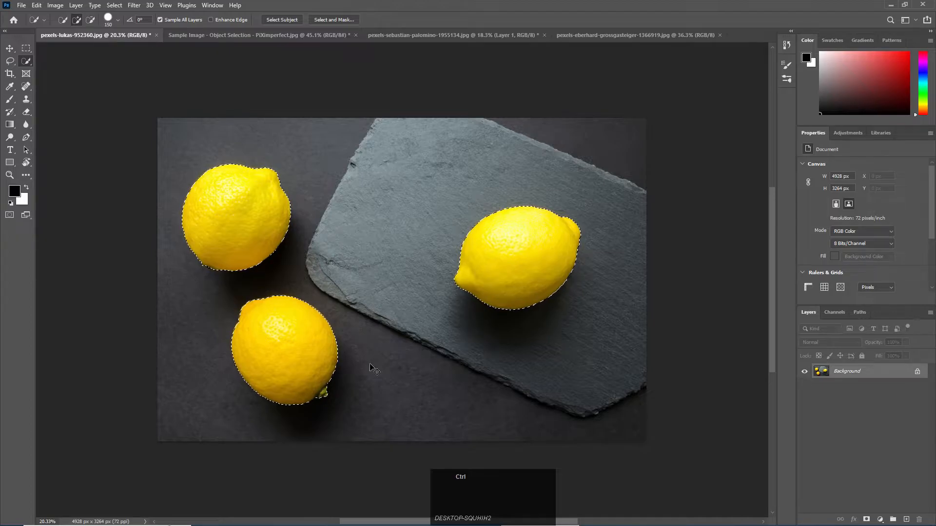
key(ctrl+j)
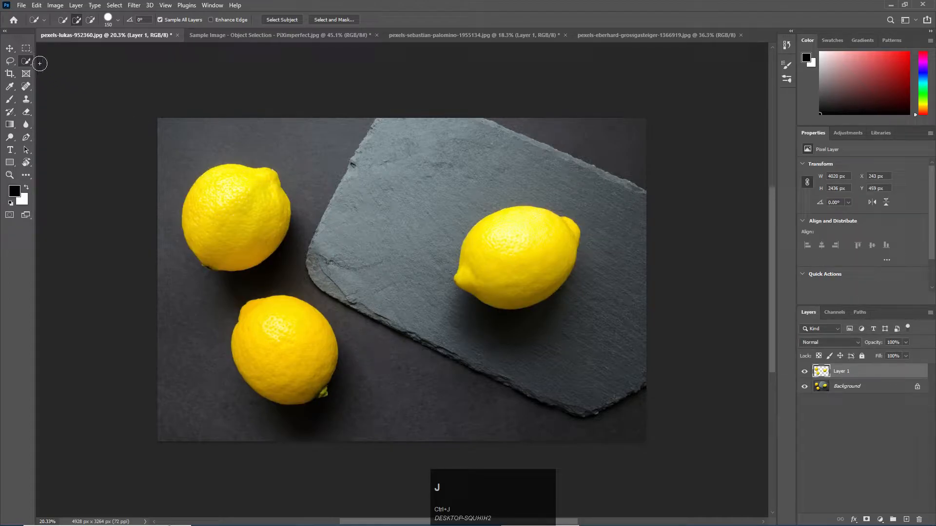
Try moving the copied lemons down and to the right across the slate, and undo the move.
click(10, 49)
drag(213, 194, 375, 249)
key(ctrl)
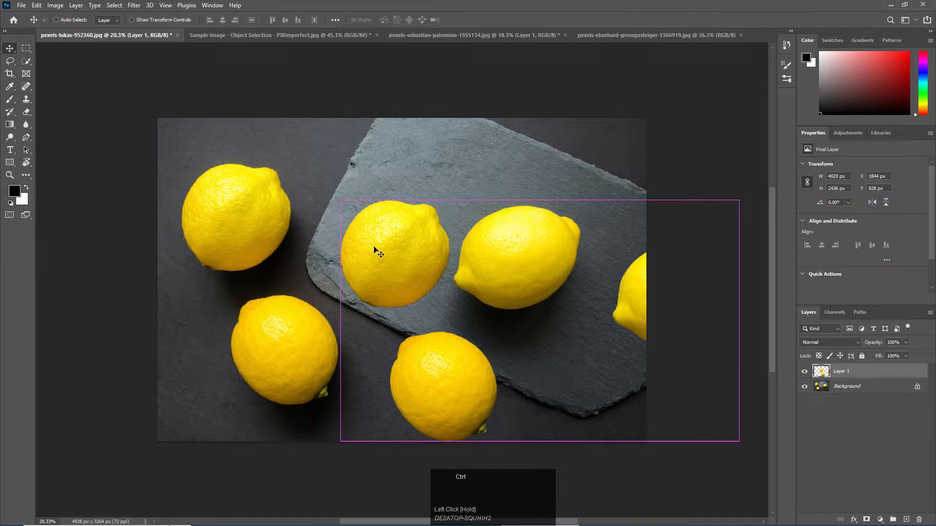
key(ctrl+z)
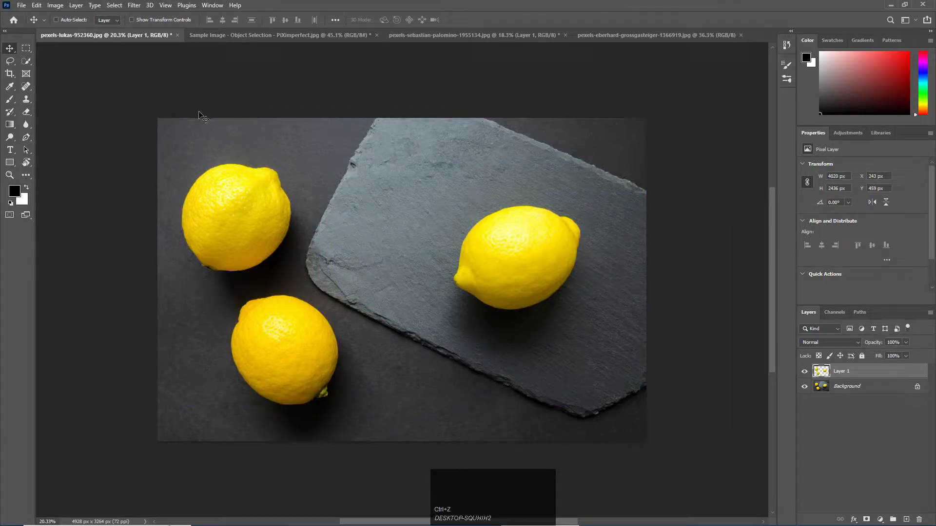
Quick-select the slate around the lemon and extend the selection over the missed strip along its lower-left edge.
click(26, 61)
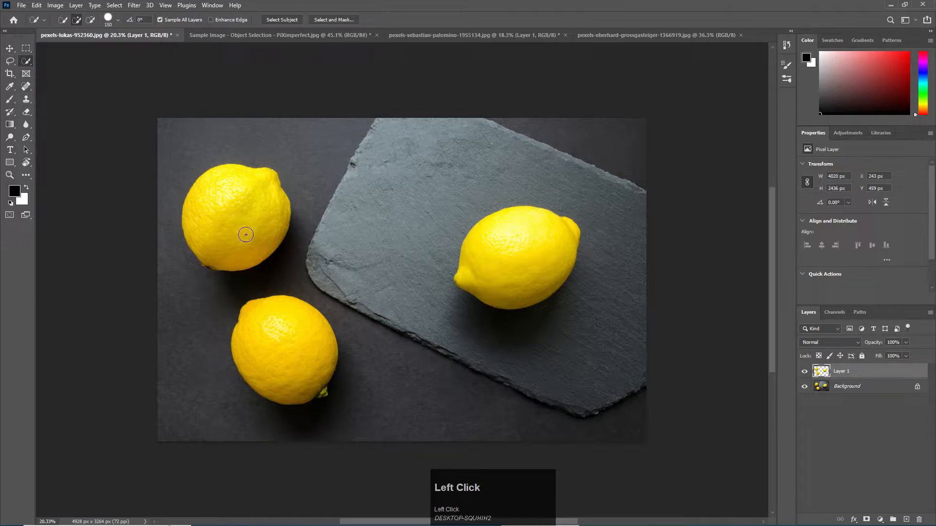
mouse_move(366, 230)
mouse_down()
mouse_move(404, 162)
mouse_move(426, 153)
mouse_move(494, 147)
mouse_move(589, 183)
mouse_move(625, 232)
mouse_move(635, 284)
mouse_move(628, 351)
mouse_move(546, 368)
mouse_up()
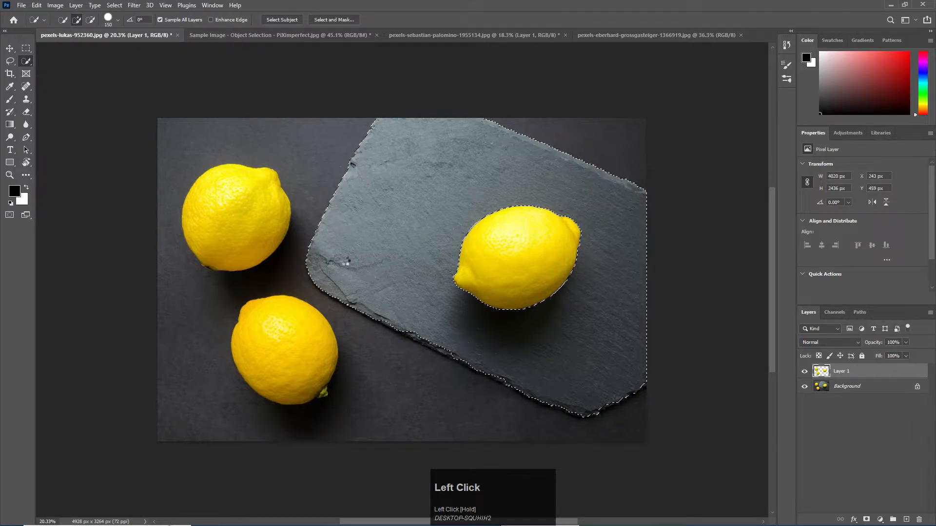
scroll(443, 344, up, 5)
scroll(426, 316, up, 1)
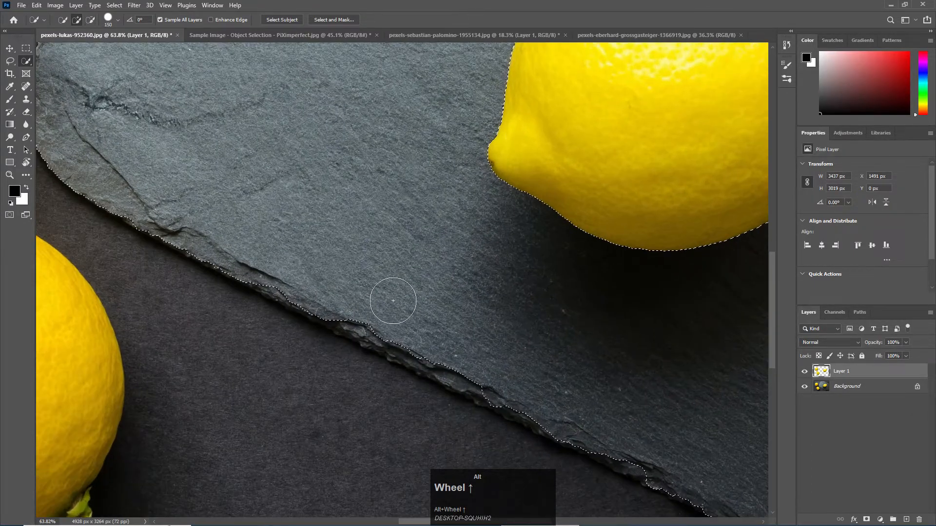
mouse_move(288, 263)
mouse_down()
mouse_move(273, 253)
mouse_move(283, 271)
mouse_move(320, 277)
mouse_move(285, 294)
mouse_move(177, 195)
mouse_up()
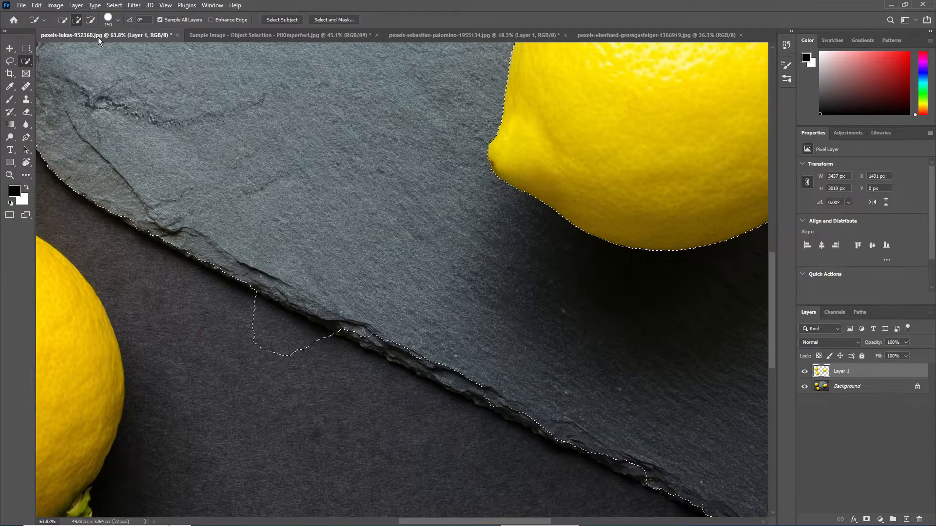
Subtract the patch of dark background below the slate's lower-left edge from the selection.
mouse_move(252, 304)
mouse_down()
mouse_move(257, 355)
mouse_move(213, 328)
mouse_up()
key(alt)
key(alt)
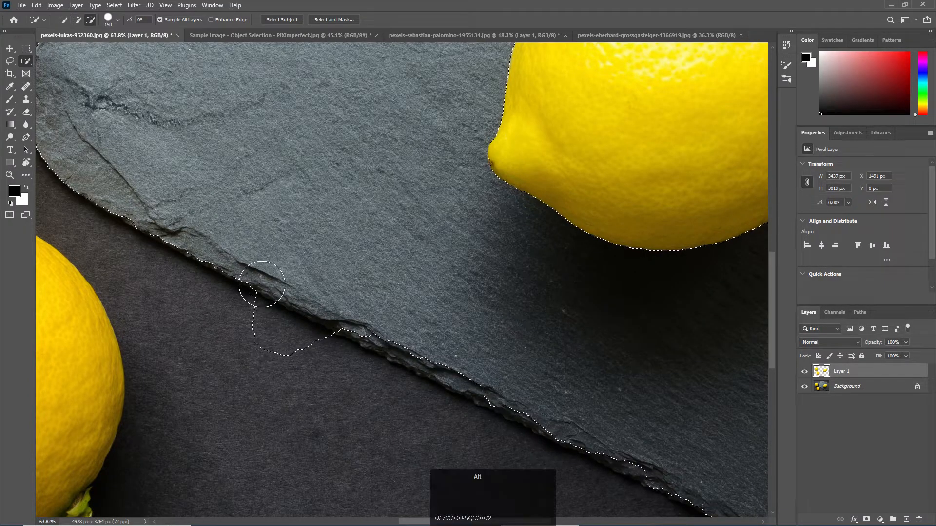
alt+click(229, 316)
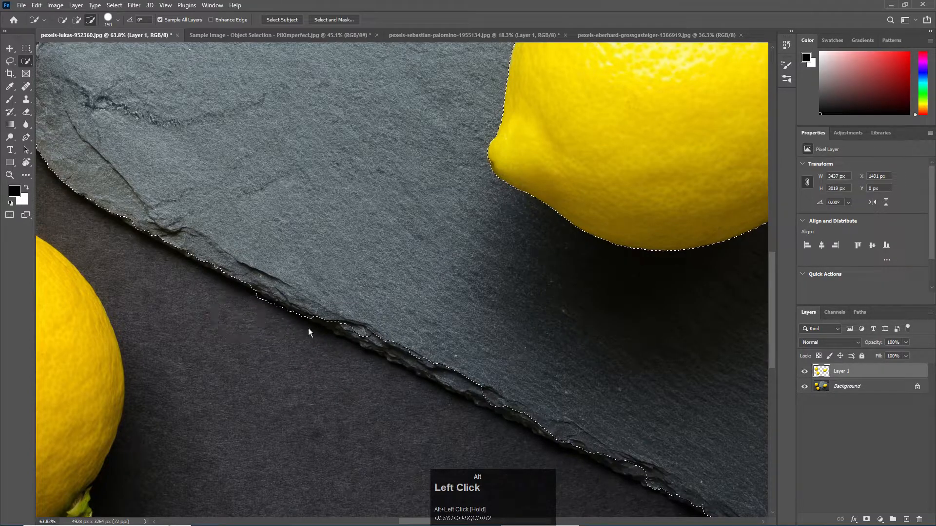
Add the missed rough strips along the slate's lower edge, beneath the lemon, to the quick selection.
key(space)
drag(498, 355, 365, 312)
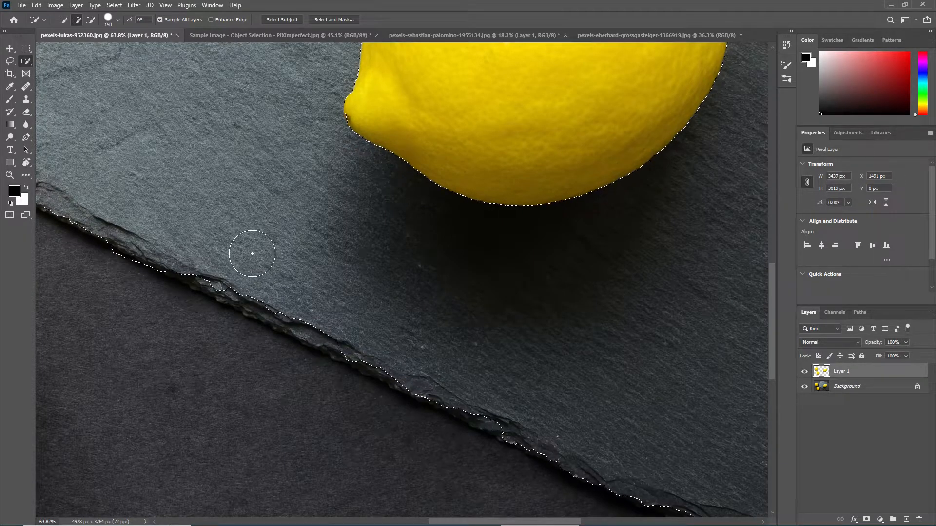
key(space)
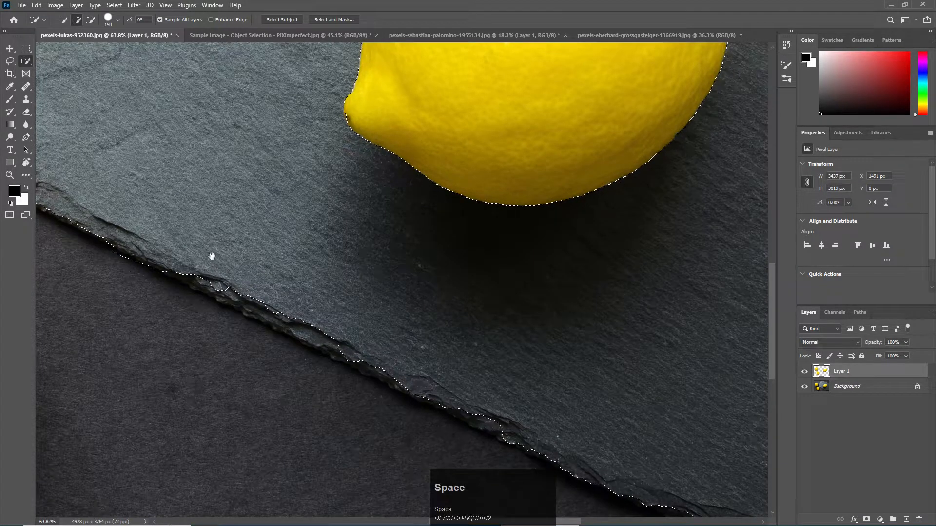
drag(256, 266, 211, 204)
mouse_move(400, 253)
mouse_down()
mouse_move(290, 230)
mouse_move(357, 203)
mouse_move(264, 223)
mouse_move(395, 209)
mouse_move(278, 188)
mouse_move(408, 241)
mouse_move(396, 215)
mouse_move(431, 268)
mouse_up()
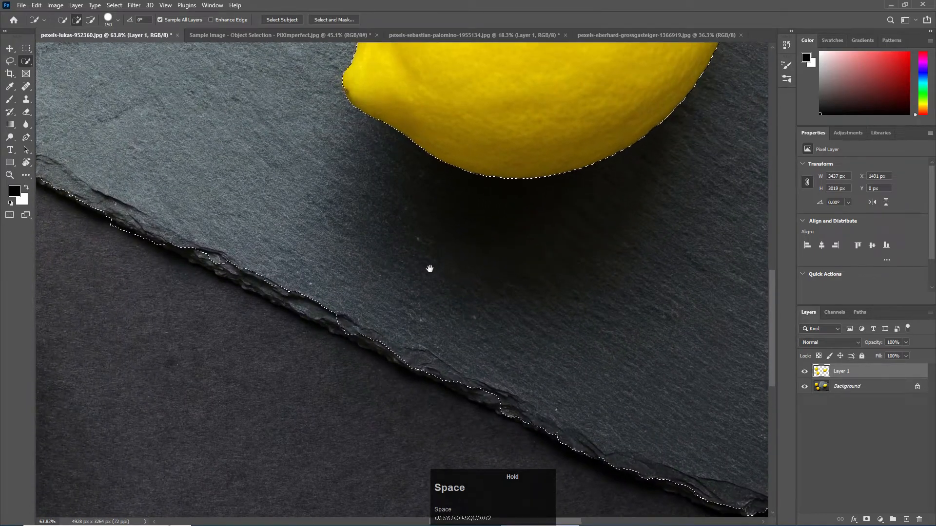
drag(215, 226, 248, 257)
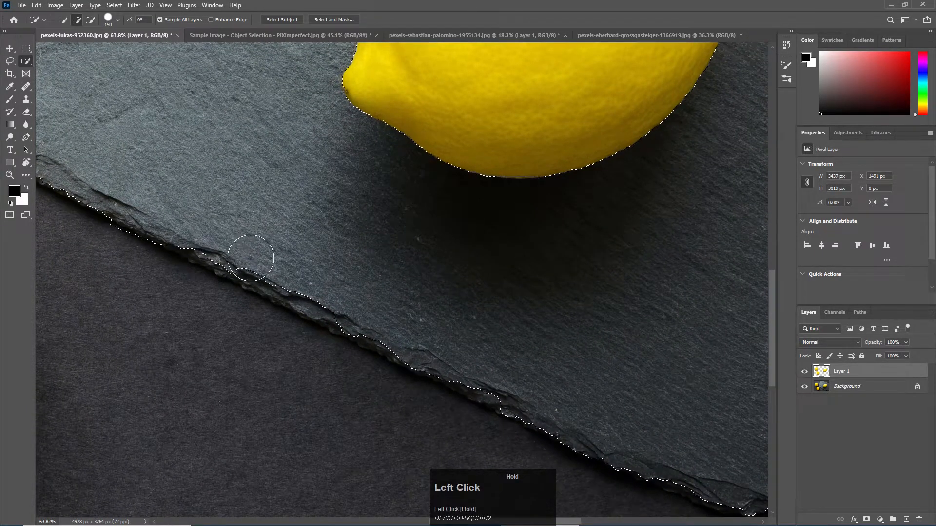
drag(303, 280, 498, 376)
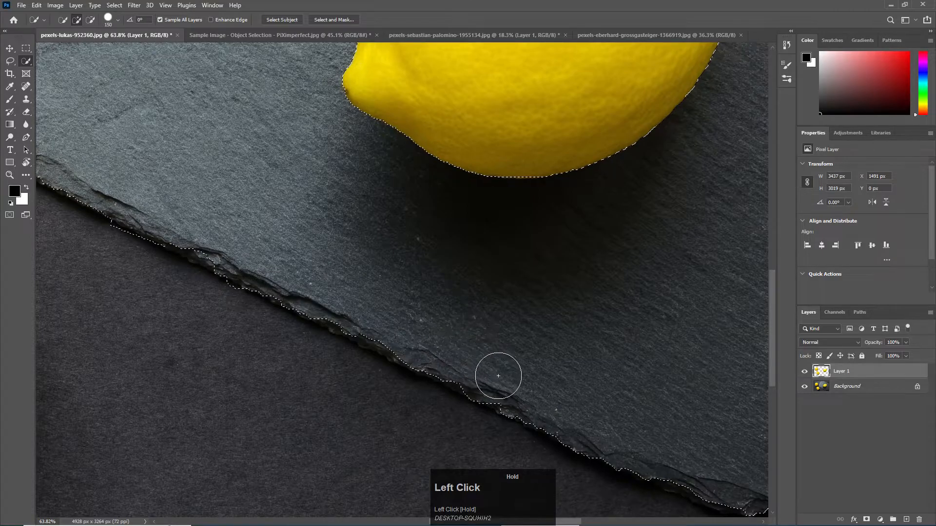
Extend the quick selection along the slate's lower corner and up its lower-right edge.
key(space)
drag(604, 395, 177, 236)
click(344, 295)
mouse_move(344, 296)
mouse_down()
mouse_move(397, 300)
mouse_move(485, 244)
mouse_up()
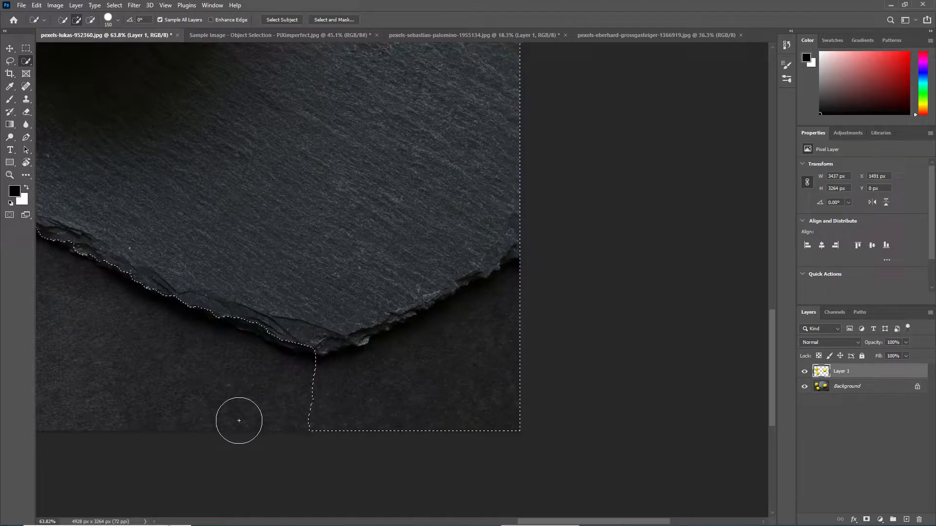
Subtract the dark background below the slate's lower-right corner from the selection, and deselect the slate.
key(alt)
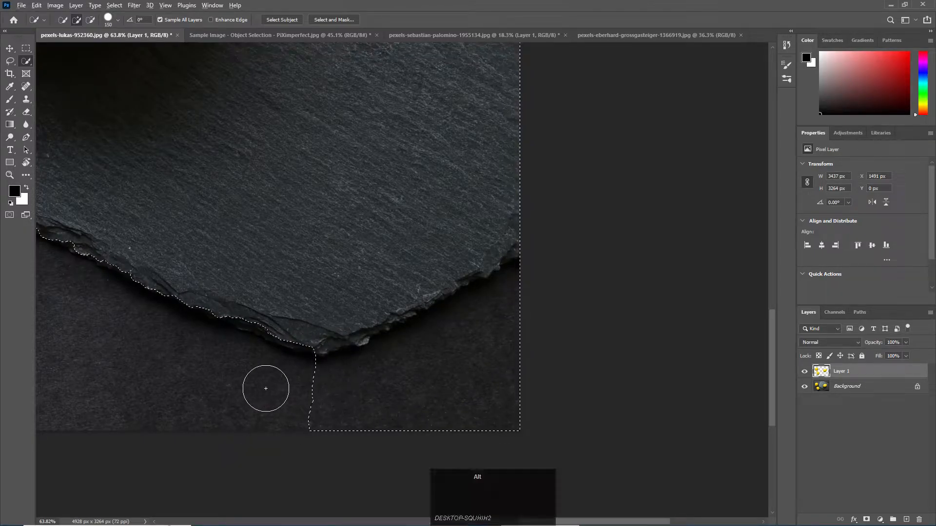
mouse_move(266, 388)
mouse_down()
mouse_move(350, 388)
mouse_move(384, 378)
mouse_move(550, 282)
mouse_up()
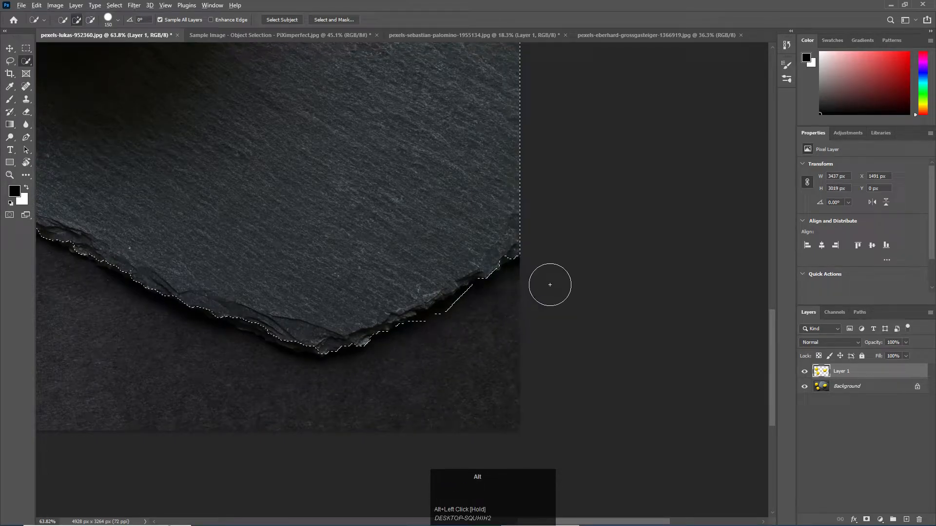
scroll(551, 285, down, 2)
scroll(550, 285, down, 5)
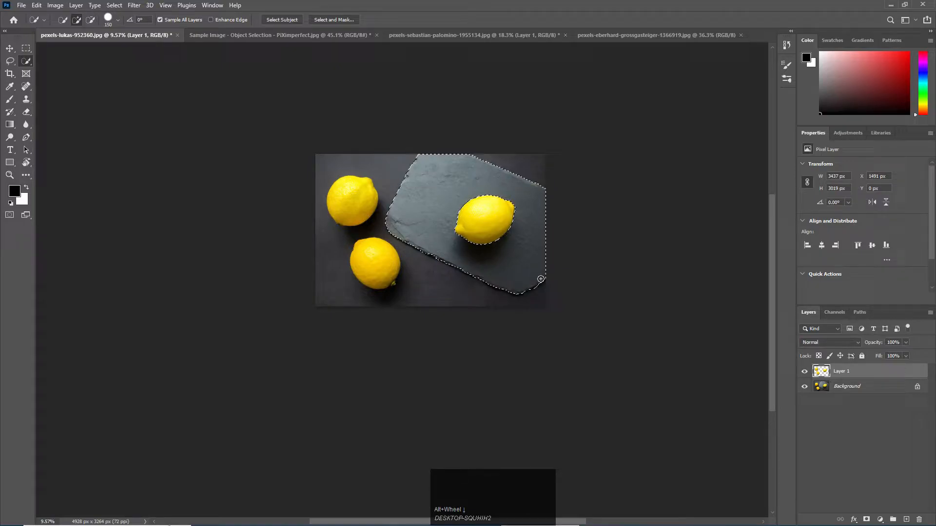
key(ctrl)
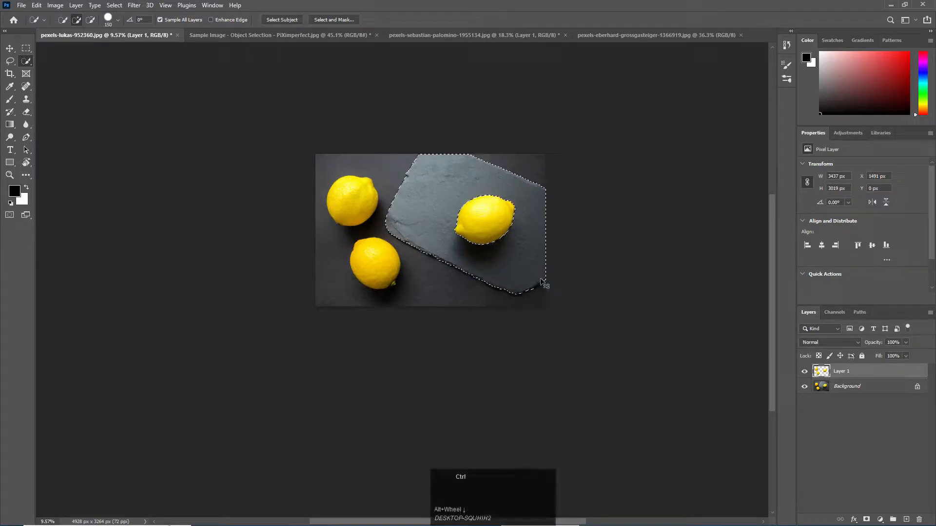
key(ctrl+d)
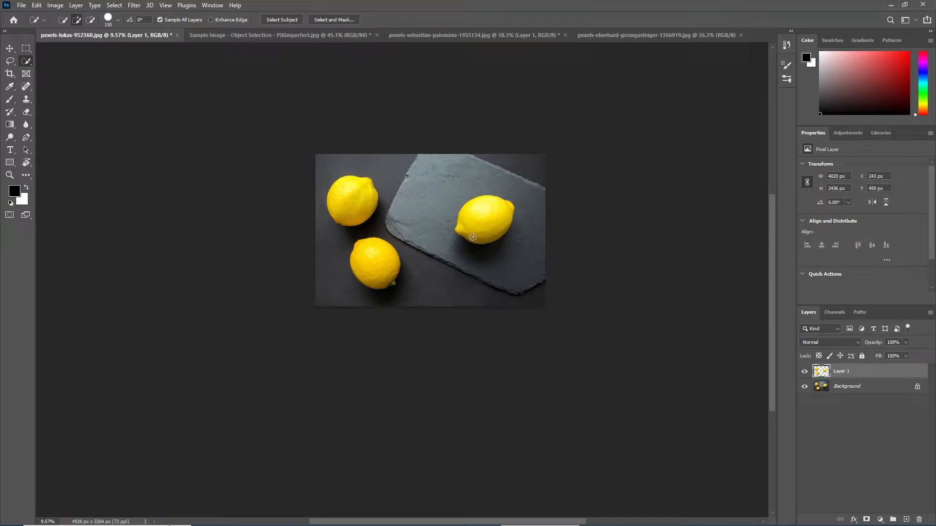
Look through the open plants, road and other sample documents, and return to the lemon photo.
click(524, 28)
click(604, 34)
click(478, 33)
click(254, 34)
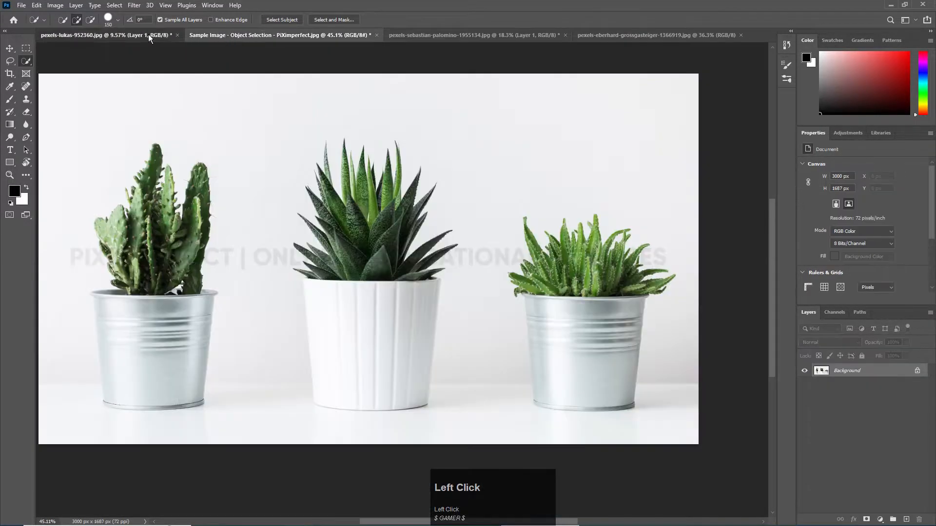
click(148, 34)
click(231, 37)
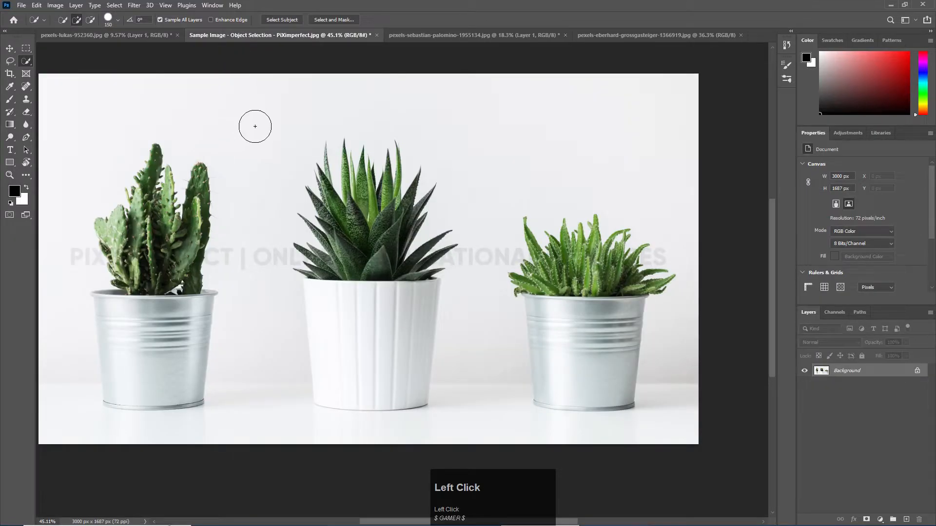
click(438, 37)
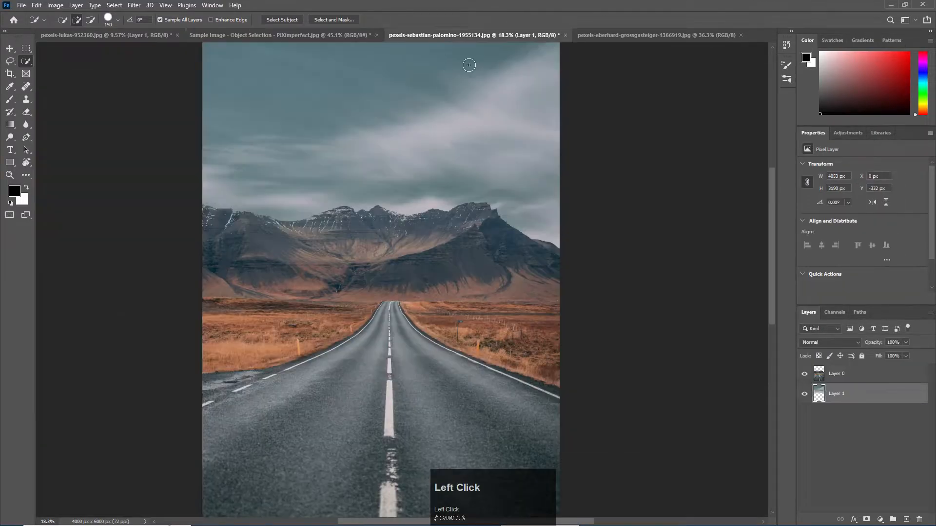
click(586, 35)
click(268, 35)
click(136, 35)
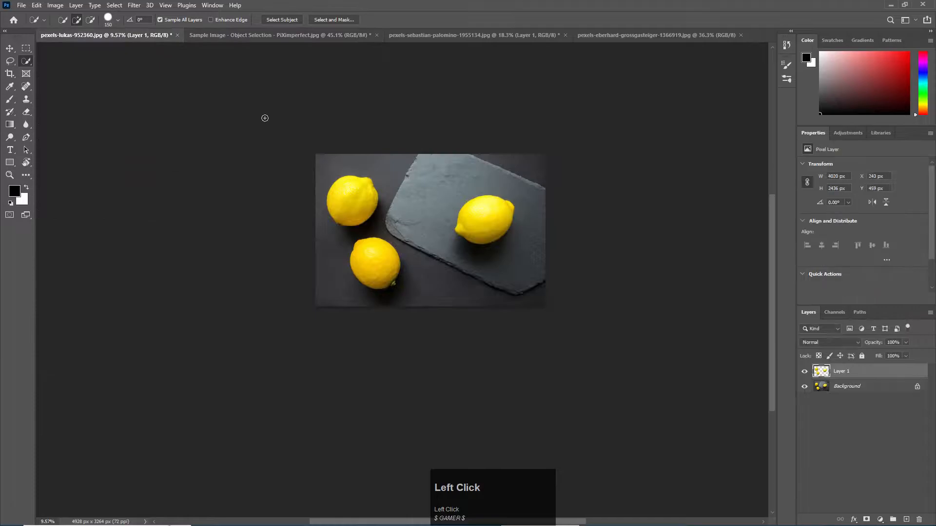
Quick-select the upper-left lemon on Layer 1 and copy it.
scroll(346, 195, up, 5)
mouse_move(322, 171)
mouse_down()
mouse_move(345, 161)
mouse_move(356, 189)
mouse_move(315, 182)
mouse_move(345, 181)
mouse_move(332, 167)
mouse_up()
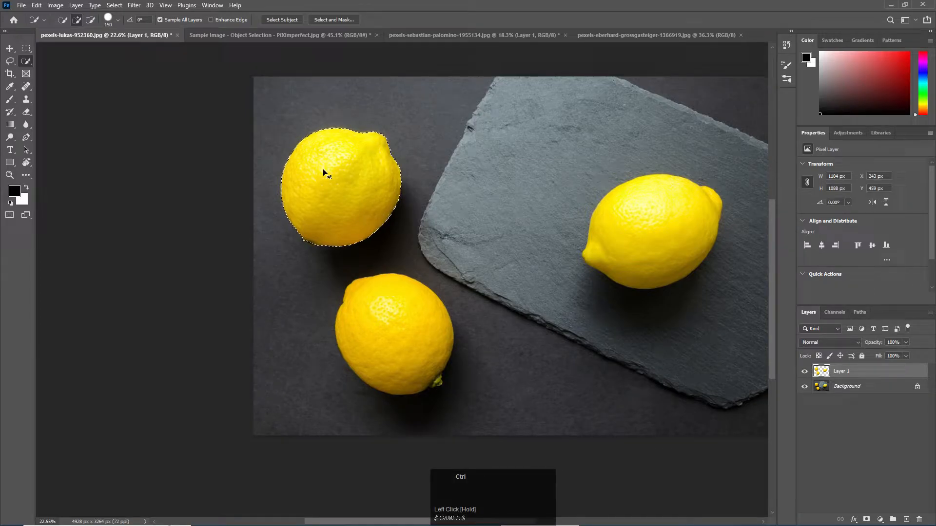
right_click(324, 169)
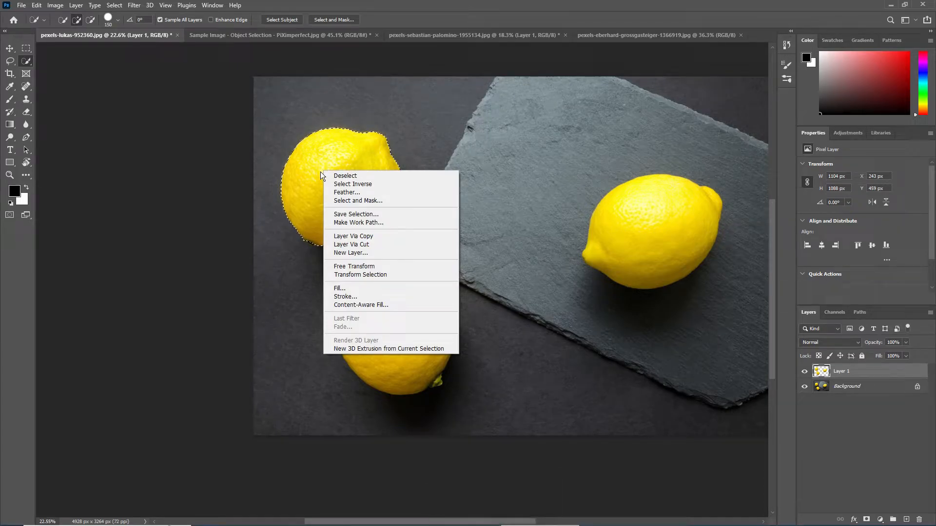
click(320, 172)
key(ctrl+c)
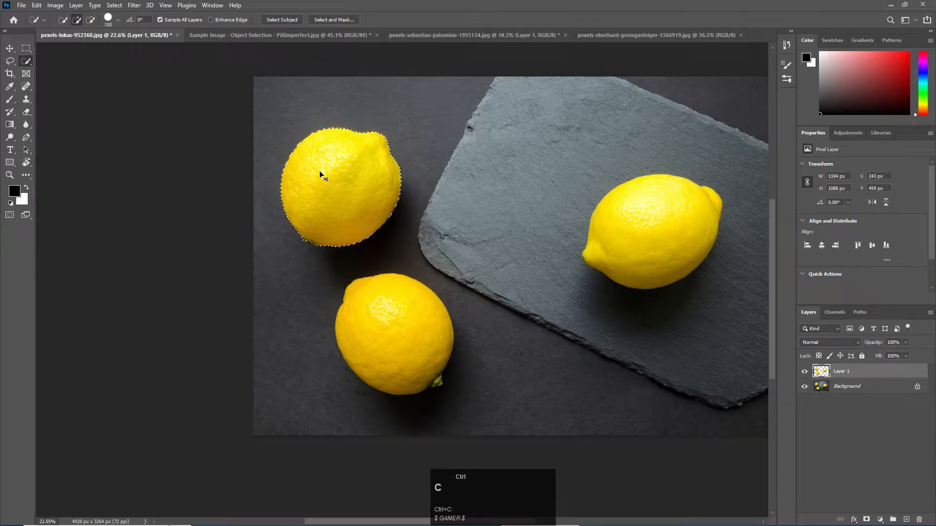
Paste the lemon into the potted plants image and move it slightly up over the middle plant.
click(152, 32)
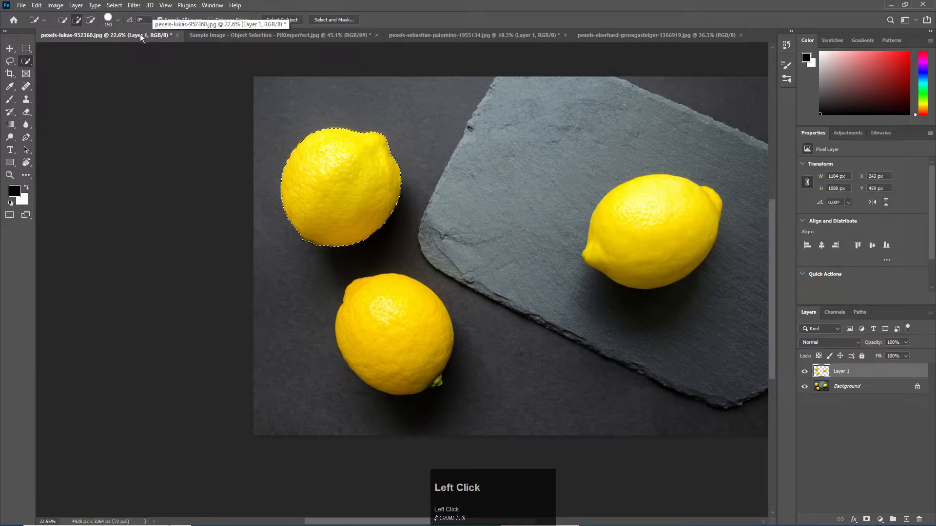
click(232, 35)
key(ctrl+v)
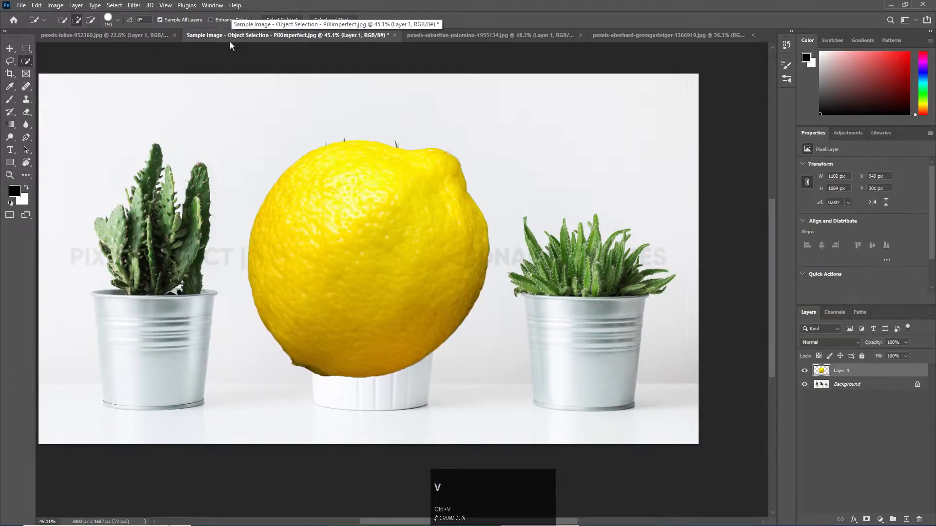
click(9, 49)
drag(367, 245, 369, 226)
Scale the pasted lemon to about 27.5%, place it between the middle and right plants, and rotate it about 49°.
key(ctrl+t)
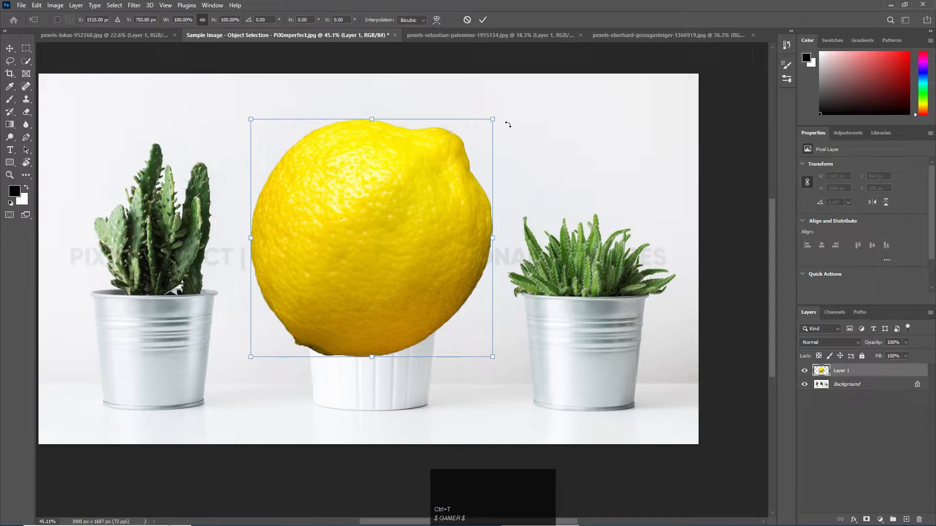
drag(492, 119, 316, 293)
drag(258, 323, 480, 169)
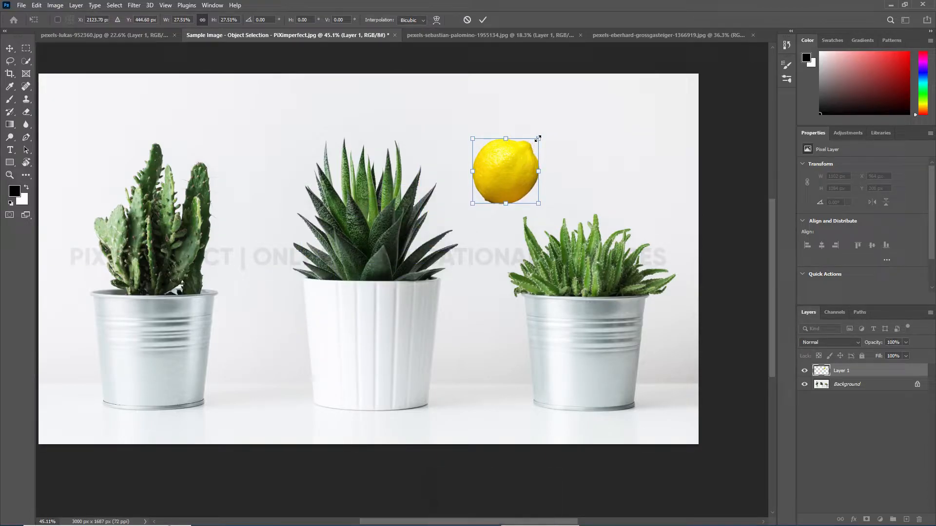
drag(545, 130, 559, 174)
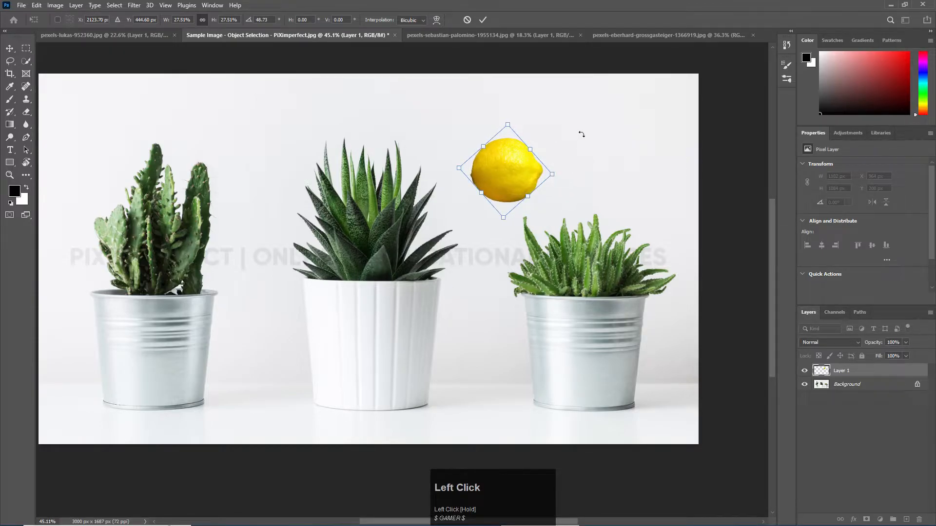
drag(594, 127, 597, 125)
key(Return)
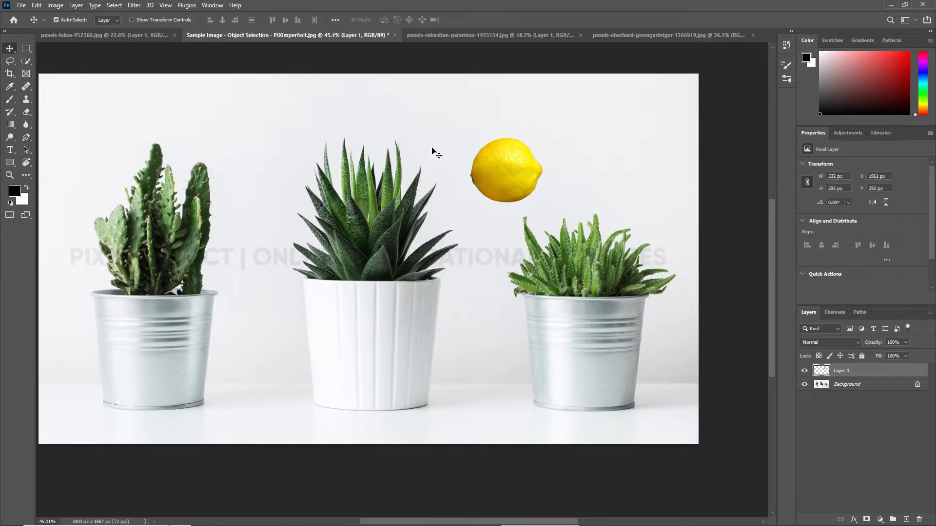
In the lemon photo, clear the old selection and quick-select the upper-left lemon again.
click(159, 32)
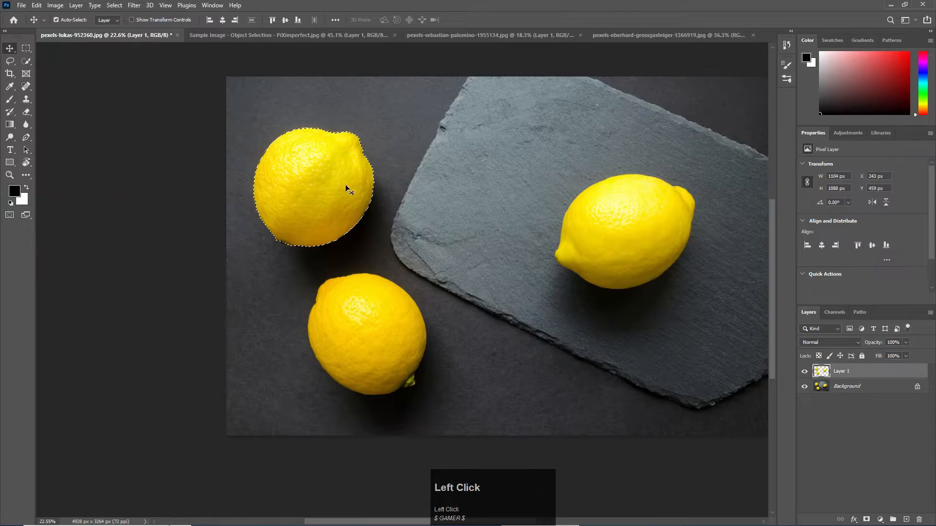
key(ctrl+d)
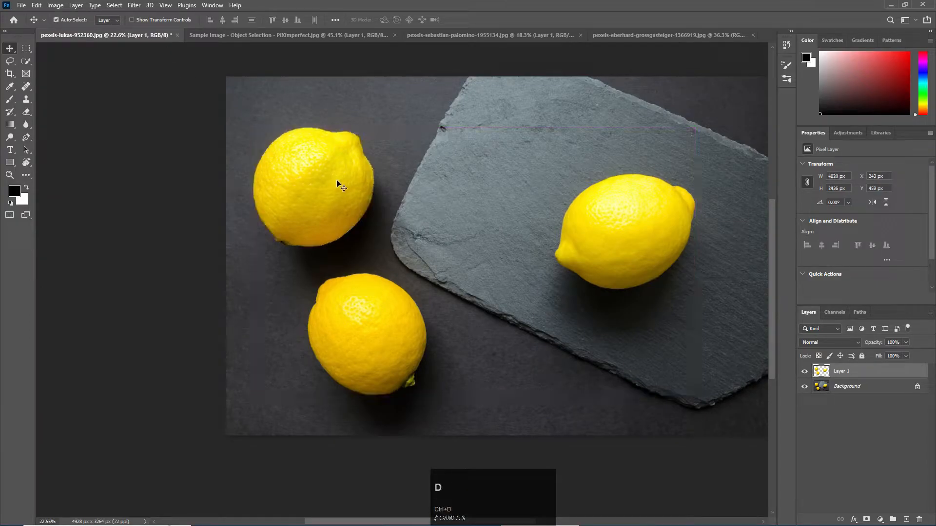
click(26, 61)
mouse_move(347, 192)
mouse_down()
mouse_move(314, 161)
mouse_move(320, 187)
mouse_move(326, 168)
mouse_up()
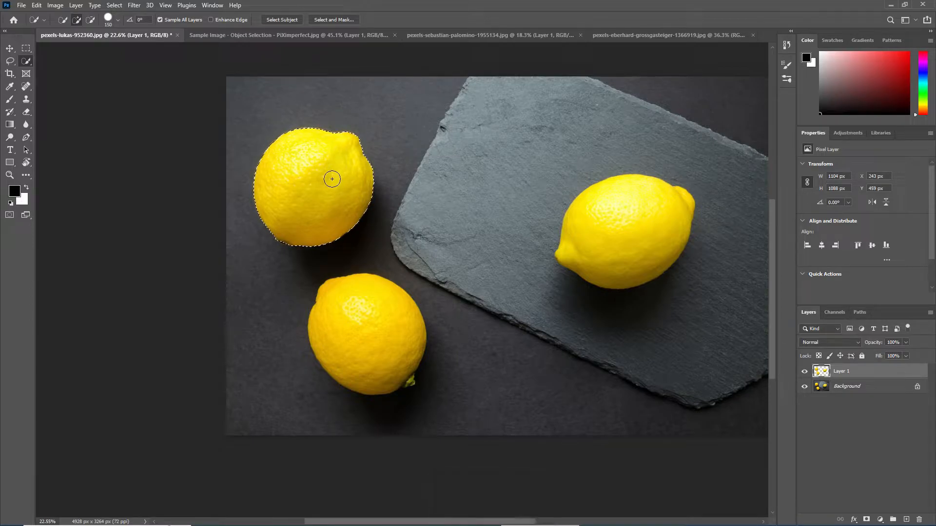
Feather the upper-left lemon's selection with a radius of 8 pixels and copy it.
key(shift+F6)
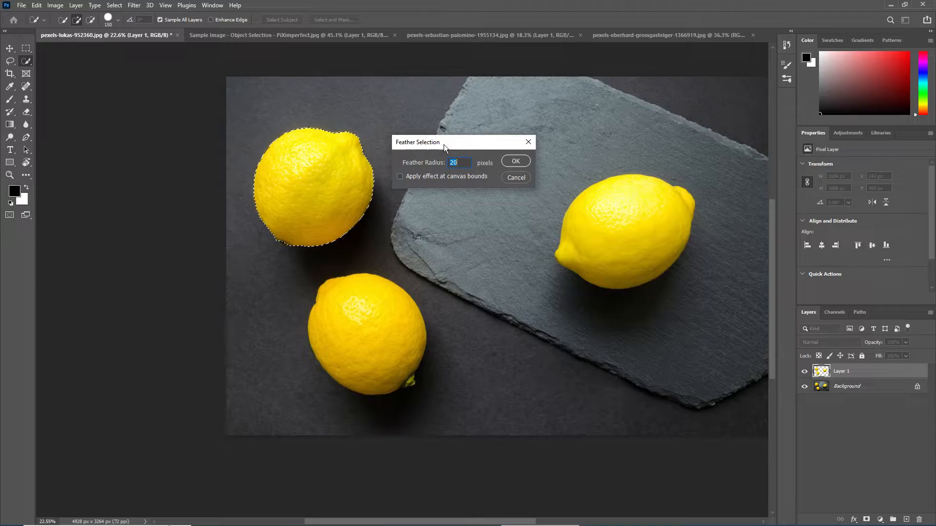
click(459, 161)
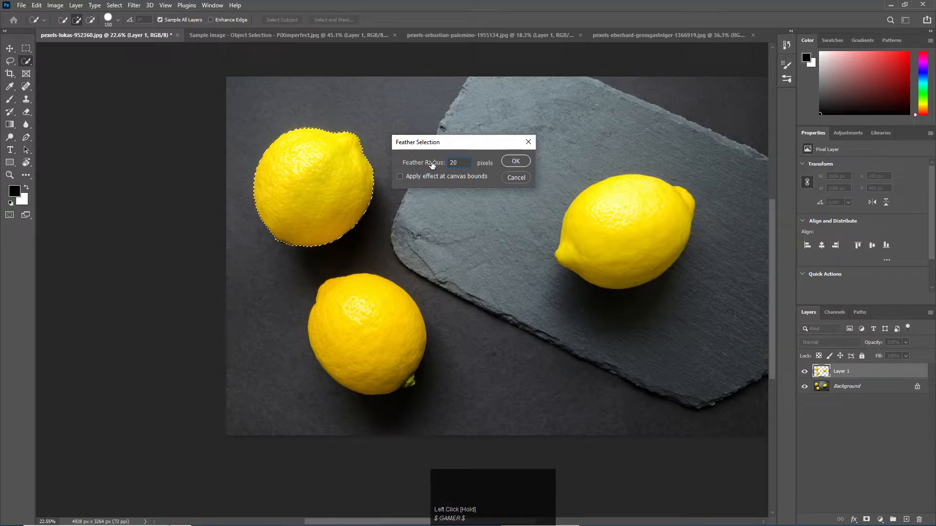
key(Num_Lock)
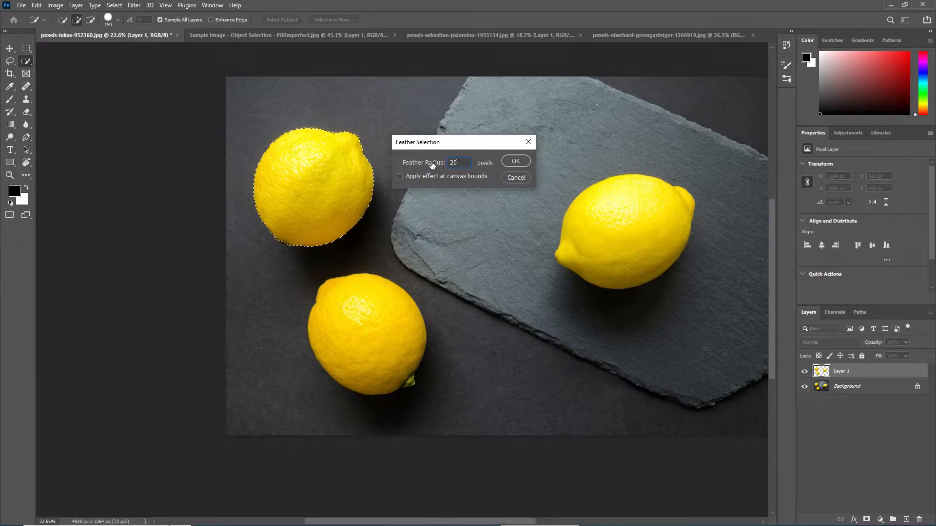
key(BackSpace)
click(516, 162)
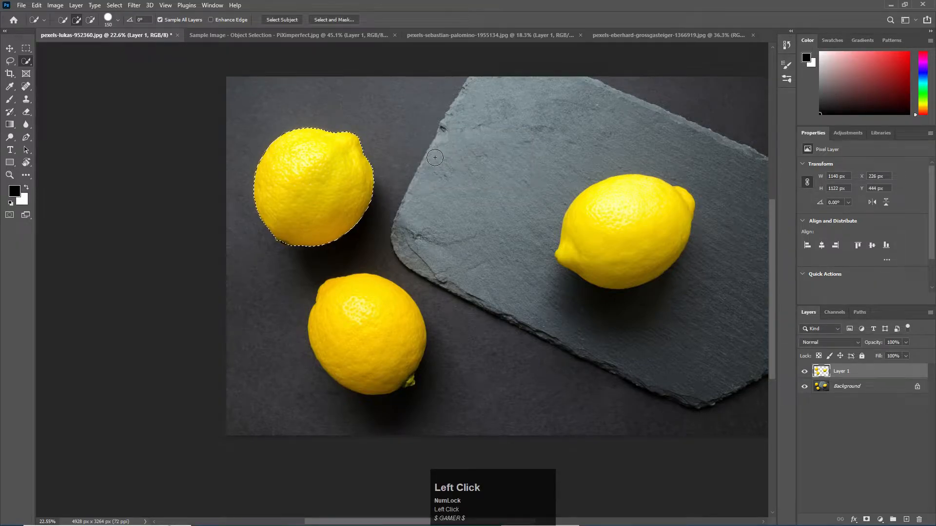
key(ctrl)
key(ctrl+c)
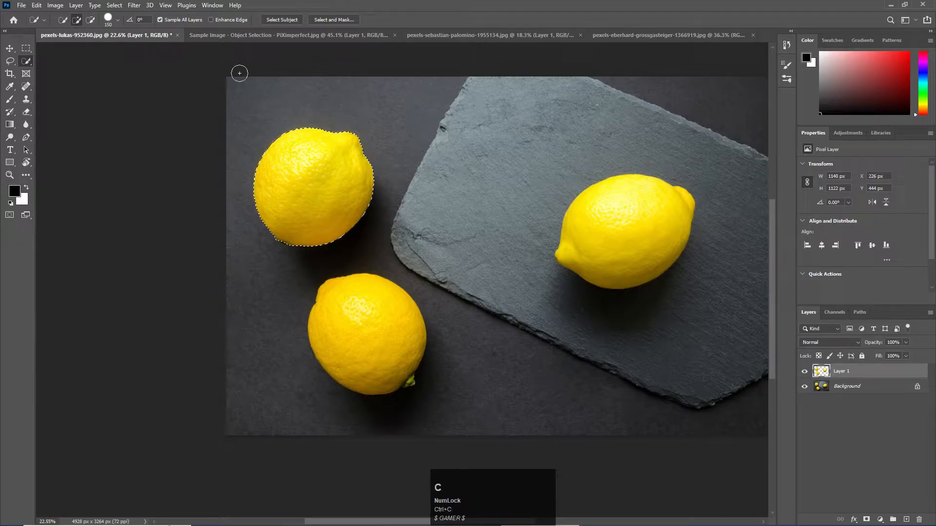
Paste the lemon into the potted plants image, scale and rotate it to about 322 × 287 px, and place it right of the first lemon.
click(133, 33)
click(227, 38)
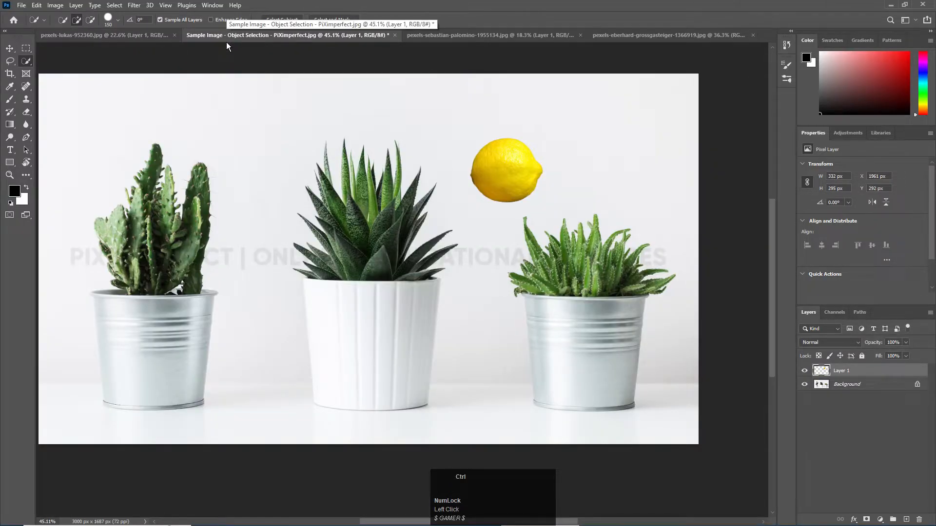
key(ctrl+v)
key(ctrl+t)
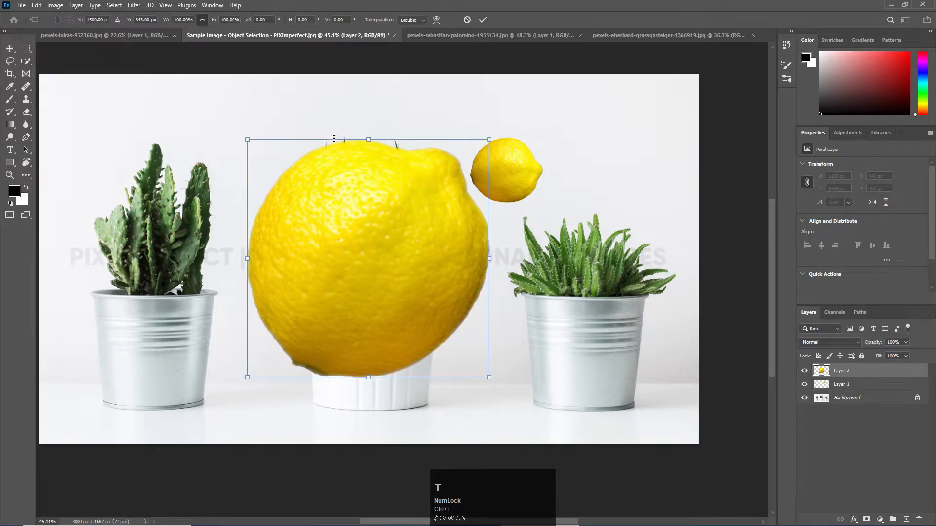
drag(489, 141, 326, 321)
drag(266, 340, 584, 165)
drag(644, 129, 672, 177)
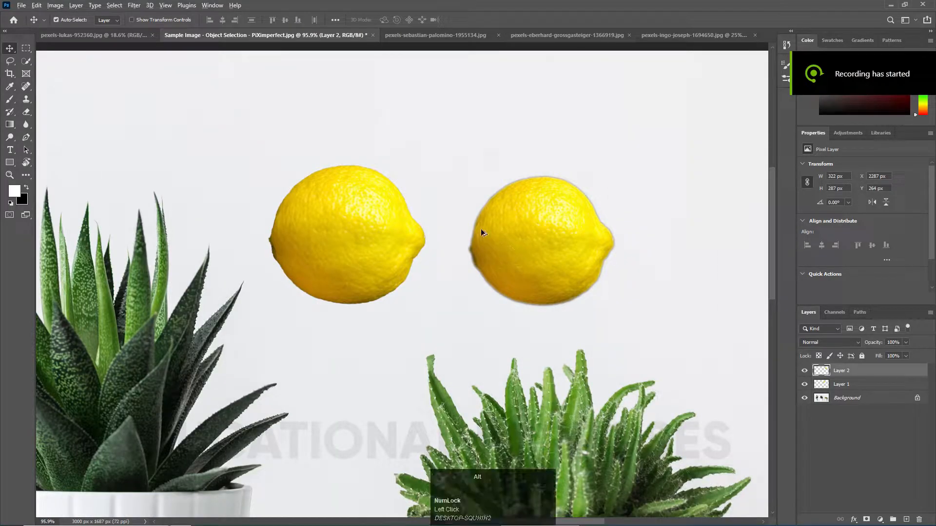
Examine the edges of the feathered lemon up close and compare them with the unfeathered lemon's edges.
scroll(468, 223, up, 2)
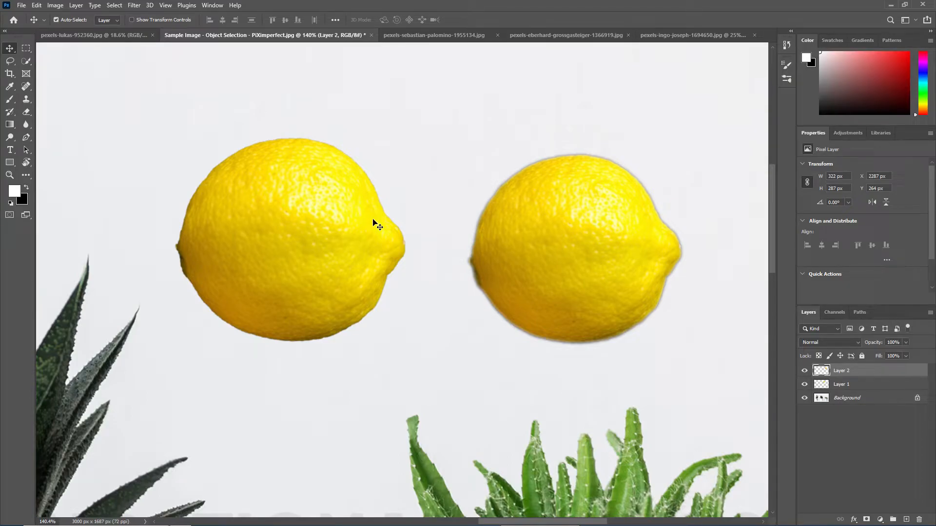
scroll(375, 222, up, 4)
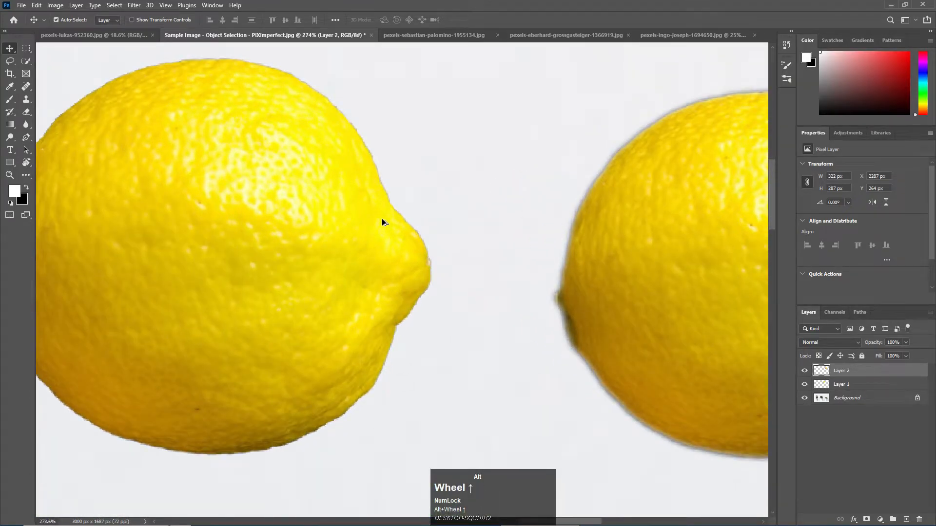
scroll(564, 274, down, 4)
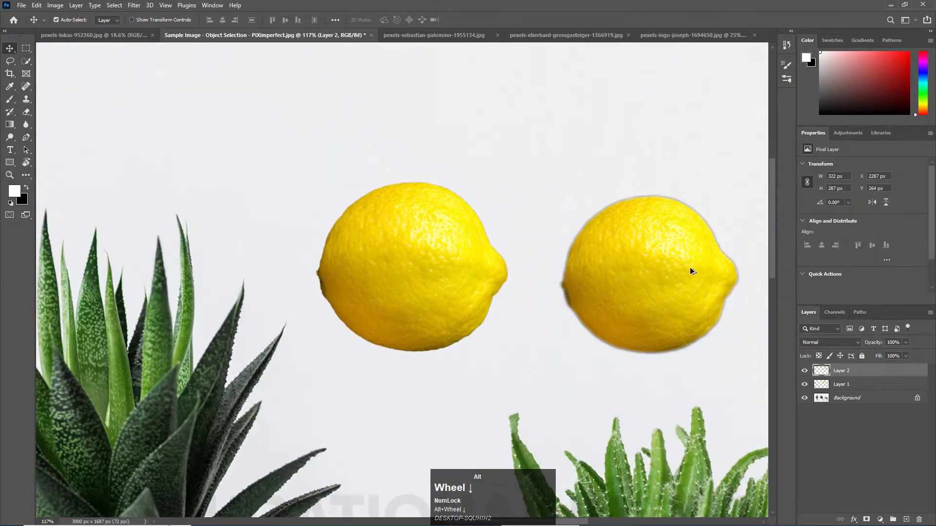
scroll(678, 269, up, 5)
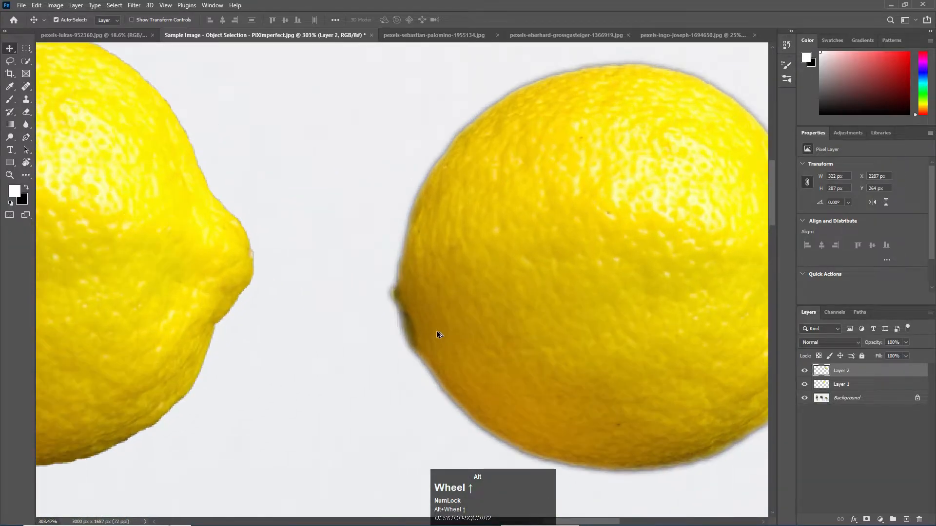
scroll(427, 336, down, 2)
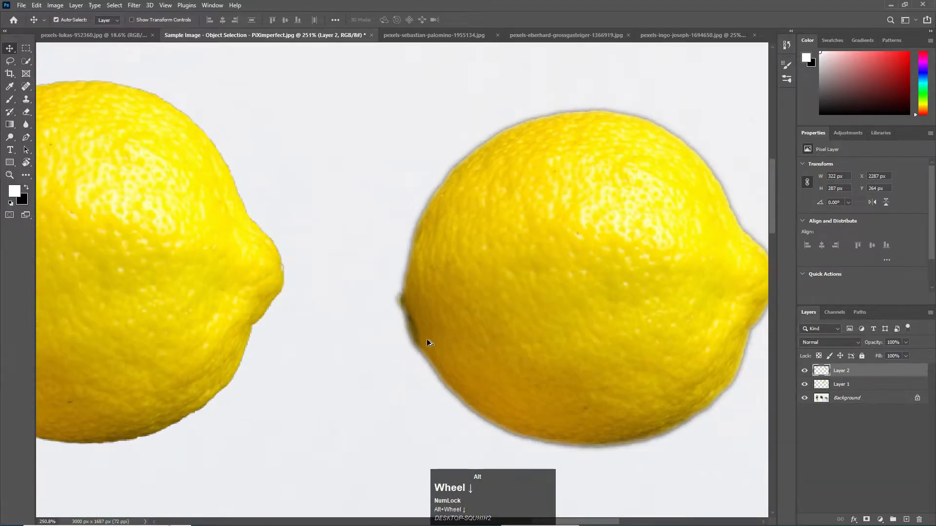
scroll(427, 342, down, 4)
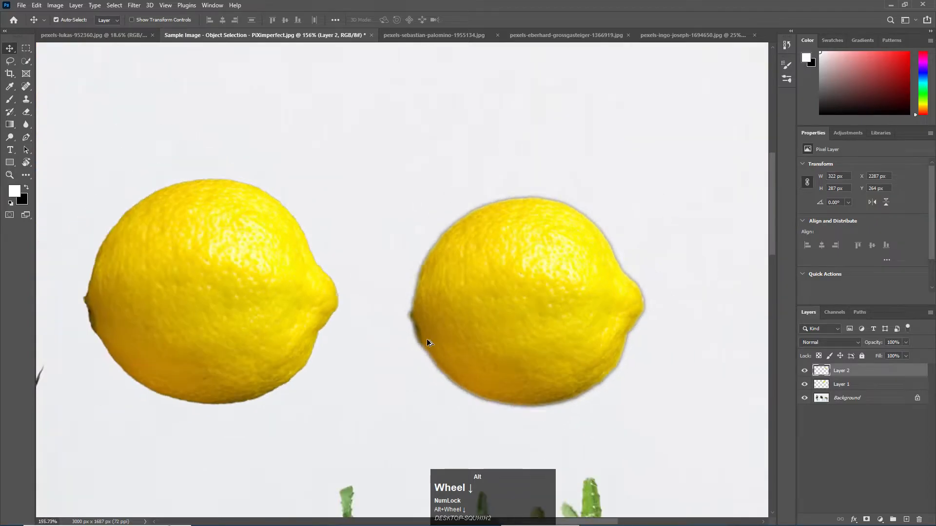
scroll(427, 342, down, 1)
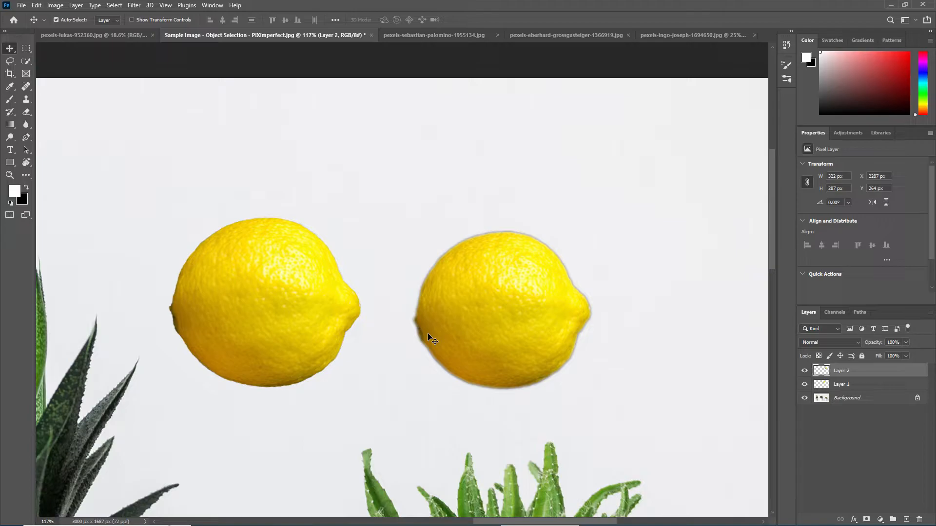
scroll(429, 337, down, 5)
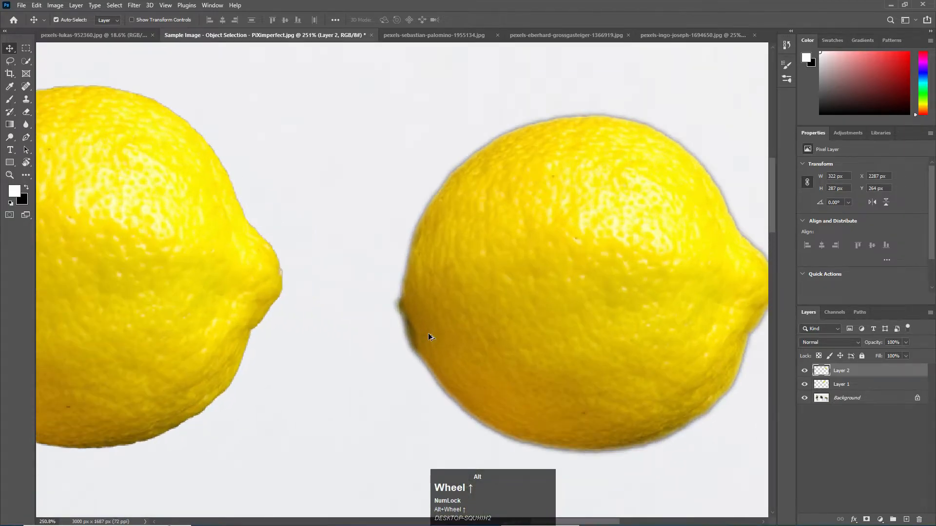
scroll(429, 336, down, 6)
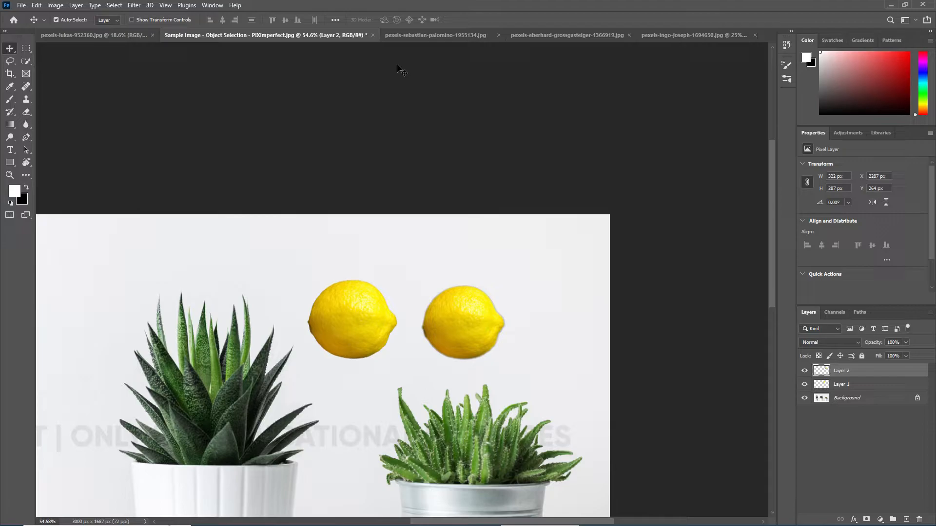
Return to the lemon photo and activate the Quick Selection tool.
click(402, 36)
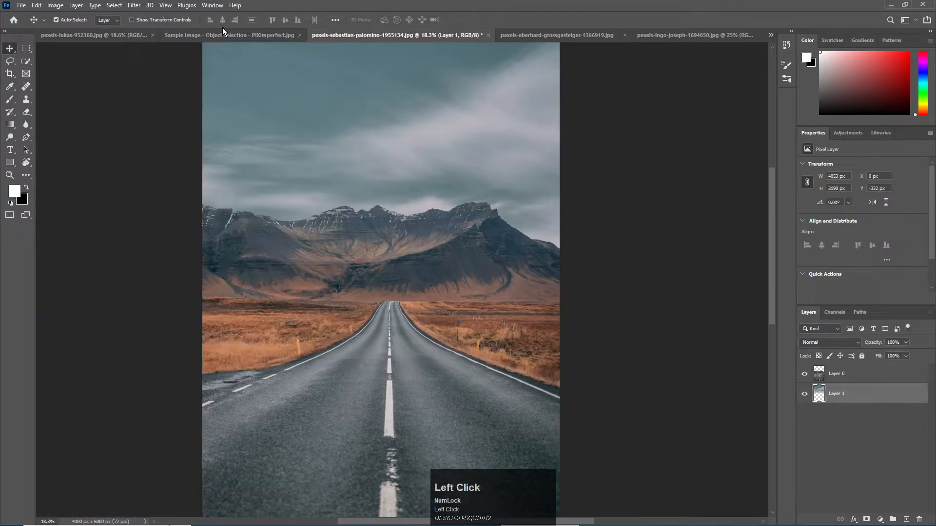
click(214, 34)
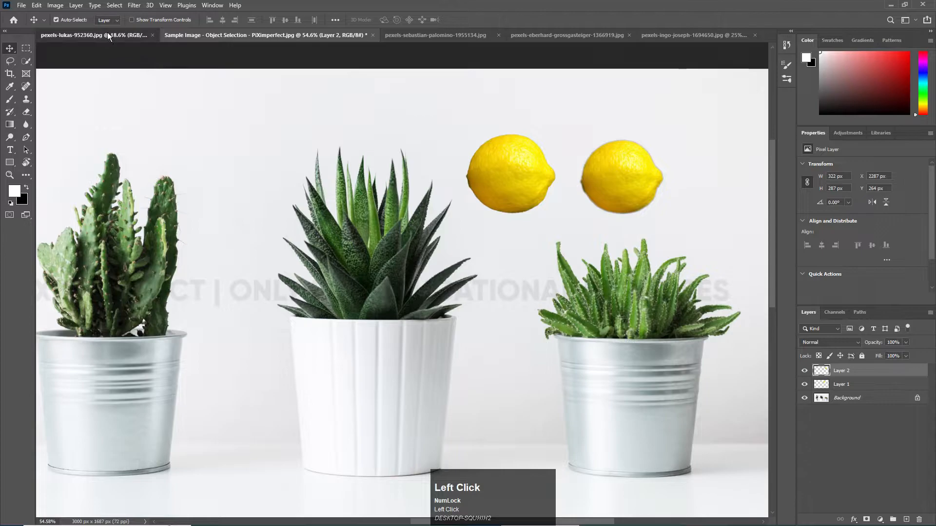
click(108, 36)
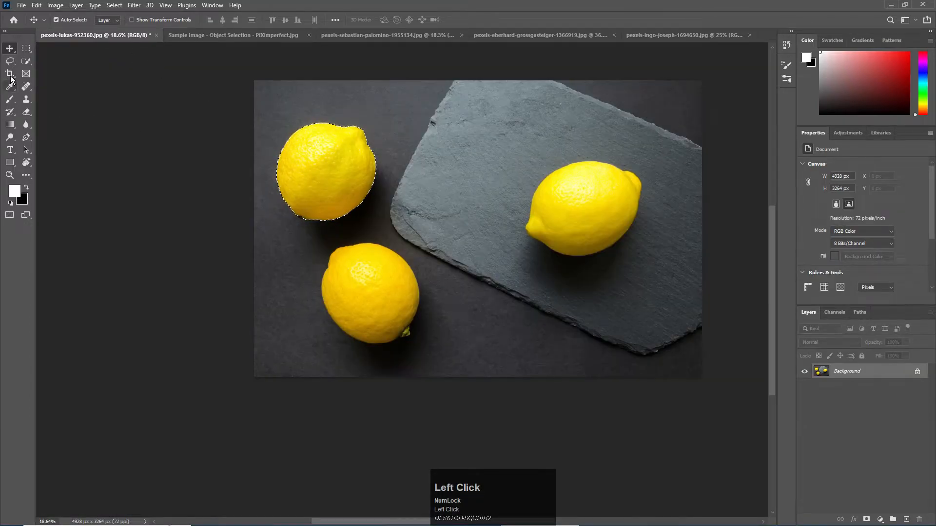
click(26, 61)
View the Feather Selection settings for the upper-left lemon without applying them, and clear the selection.
right_click(310, 161)
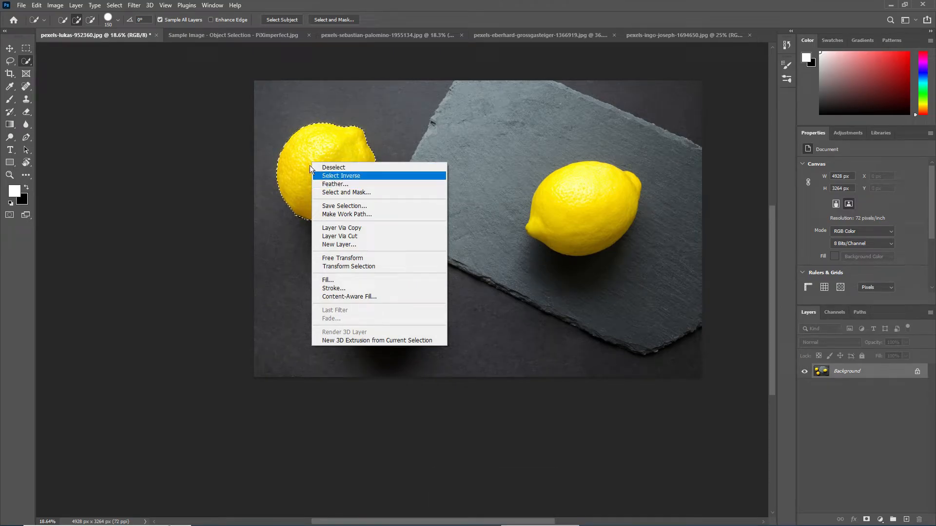
click(294, 161)
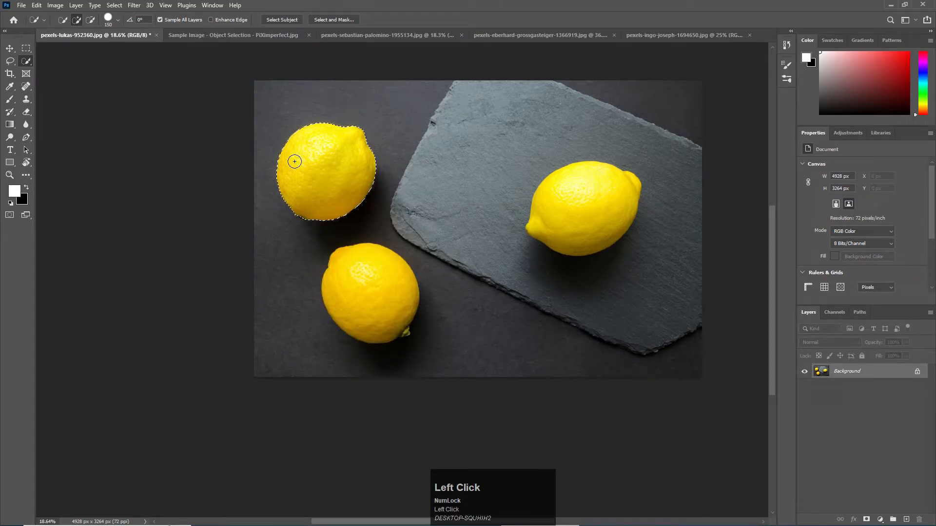
key(shift+F6)
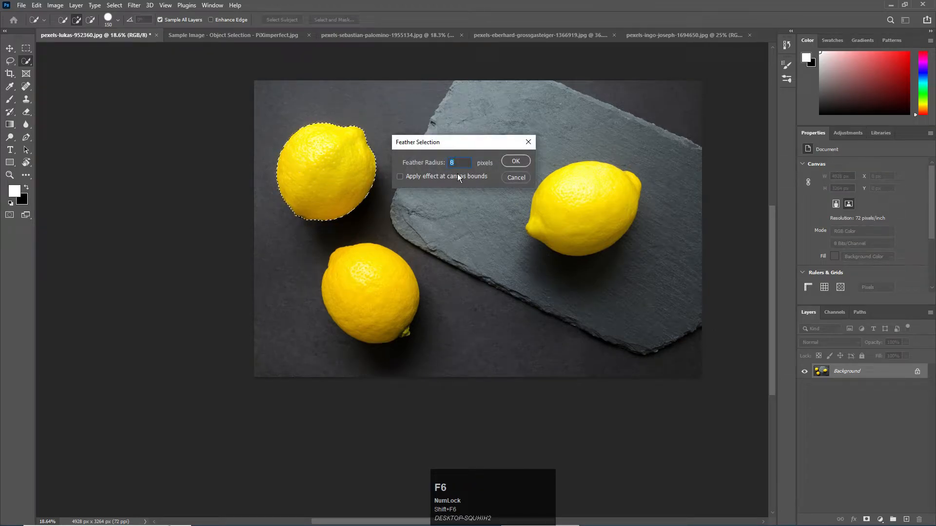
click(511, 179)
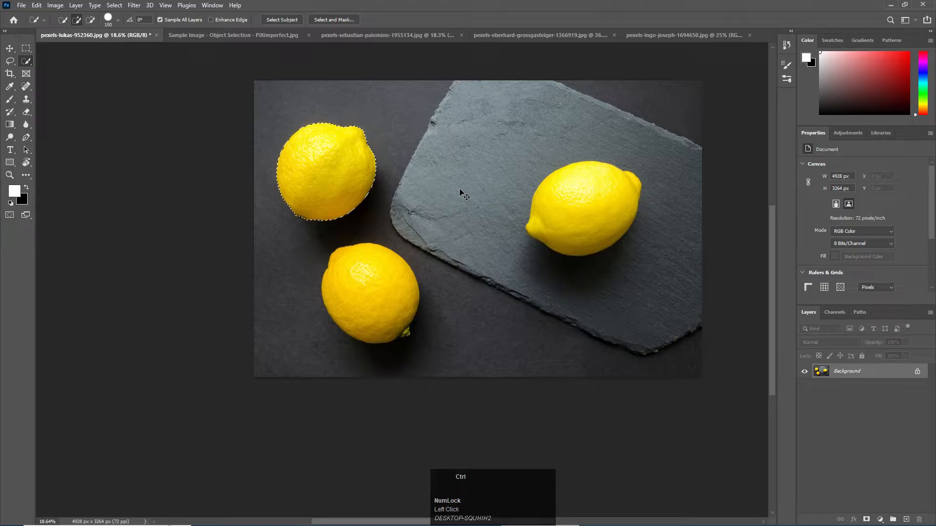
key(ctrl+d)
alt+scroll(460, 186, down, 2)
alt+scroll(468, 186, up, 1)
alt+scroll(471, 186, up, 1)
alt+scroll(480, 183, down, 2)
alt+scroll(579, 159, up, 3)
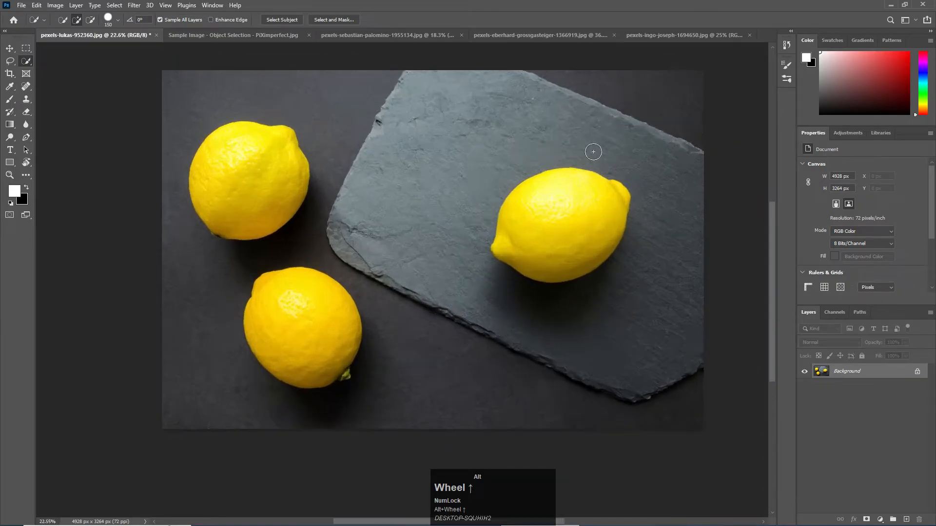
scroll(593, 152, up, 1)
alt+scroll(594, 151, down, 2)
alt+scroll(568, 146, up, 2)
alt+scroll(561, 146, up, 1)
alt+scroll(560, 145, down, 2)
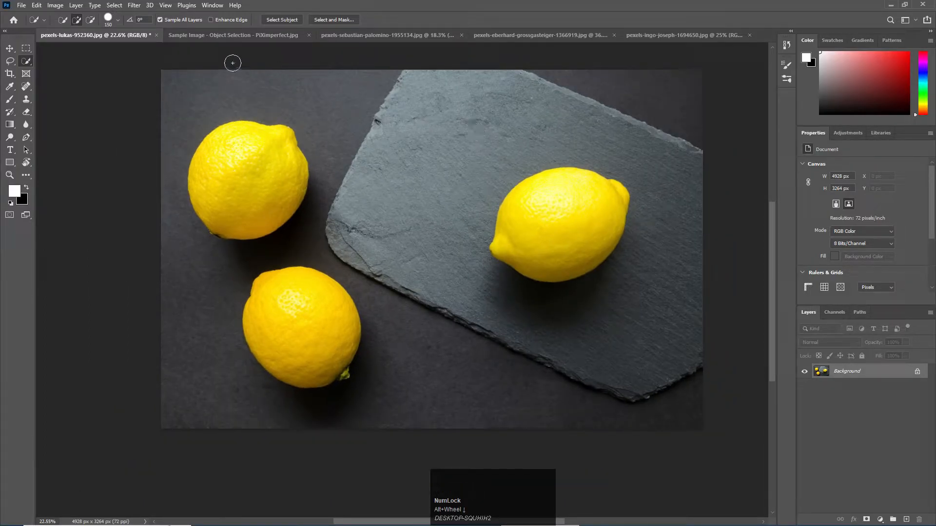
Turn off Sample All Layers for Quick Selection and add a new empty layer above the background.
click(183, 22)
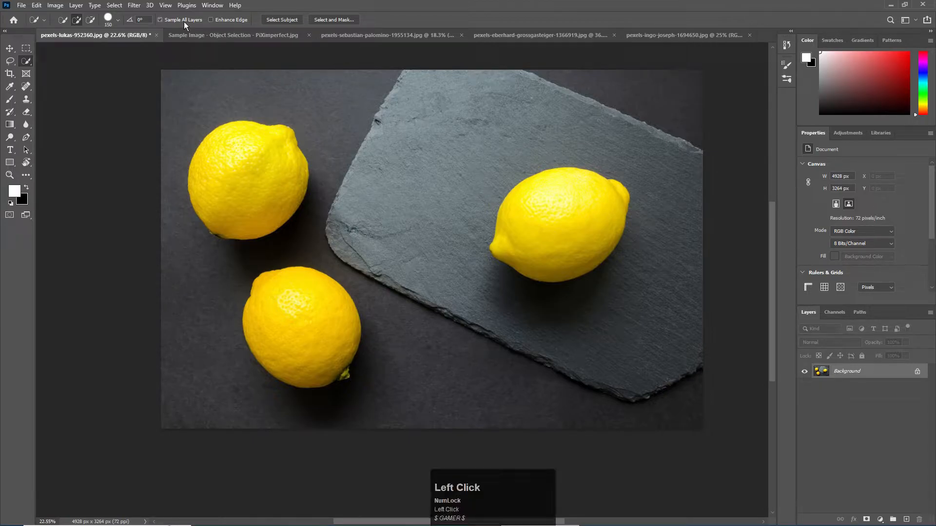
click(906, 520)
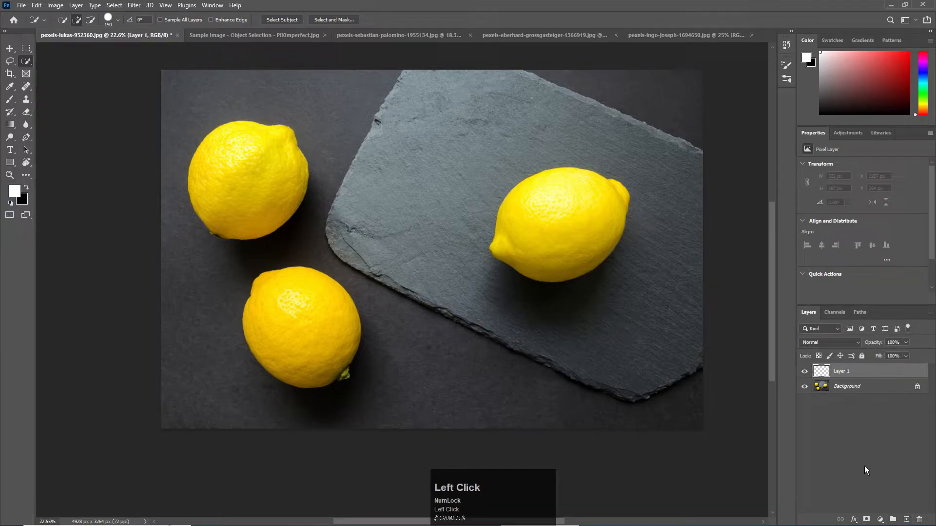
key(alt+z)
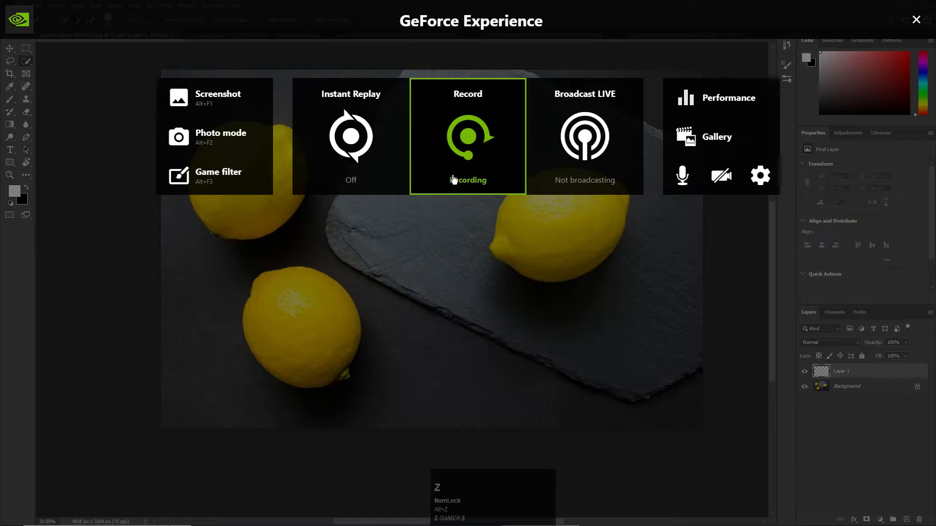
click(453, 180)
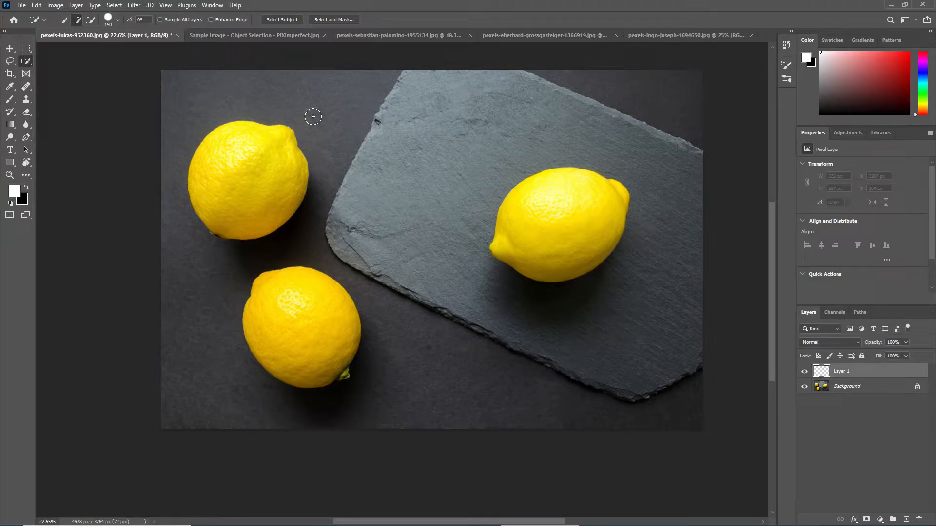
Try to quick-select across the lemons and slate from the empty layer with Sample All Layers off.
mouse_move(244, 151)
mouse_down()
mouse_move(264, 152)
mouse_move(274, 165)
mouse_move(249, 189)
mouse_move(229, 154)
mouse_move(279, 128)
mouse_move(300, 178)
mouse_move(253, 174)
mouse_move(259, 132)
mouse_move(316, 126)
mouse_move(321, 182)
mouse_move(269, 166)
mouse_move(321, 139)
mouse_move(366, 204)
mouse_move(327, 214)
mouse_move(359, 158)
mouse_move(523, 156)
mouse_move(542, 182)
mouse_move(535, 189)
mouse_move(528, 167)
mouse_move(615, 136)
mouse_move(644, 228)
mouse_move(546, 297)
mouse_move(430, 240)
mouse_move(533, 259)
mouse_up()
key(ctrl+d)
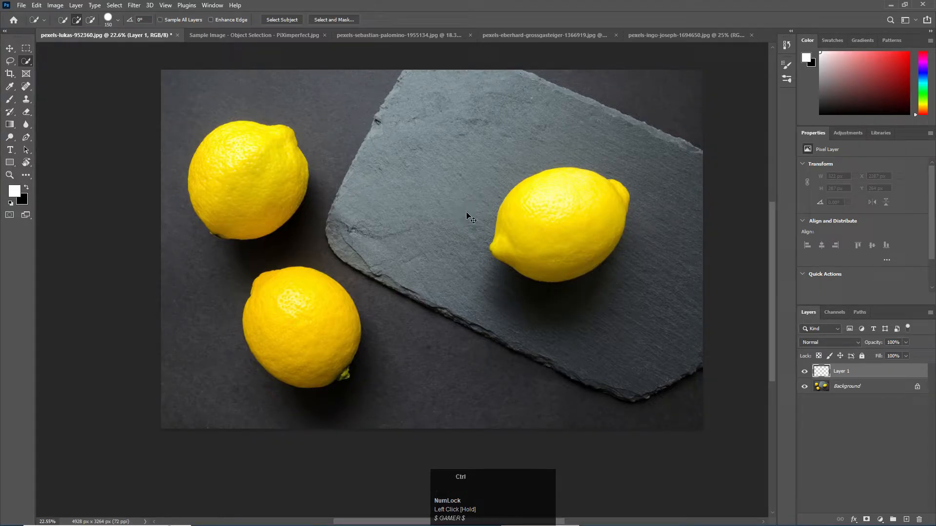
click(366, 173)
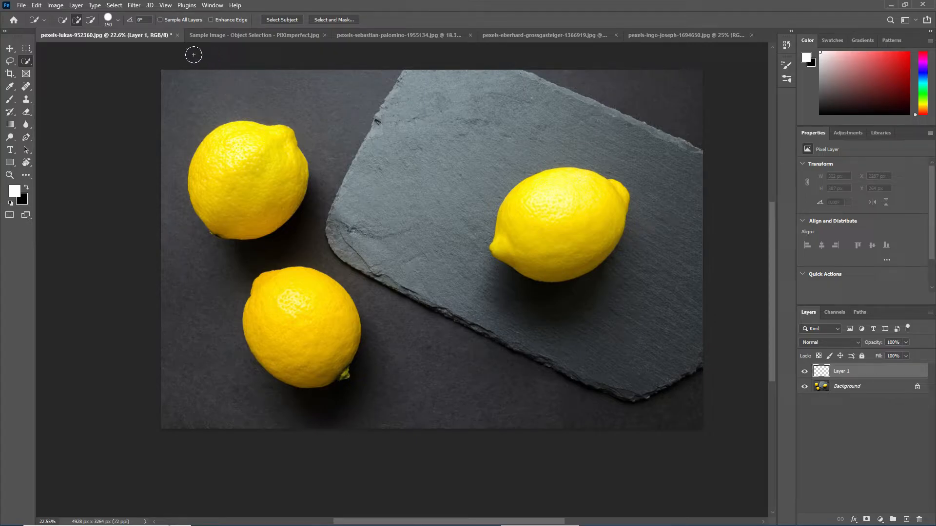
Turn on Sample All Layers, test Quick Selection on the right lemon from the empty layer, and clear the selection.
click(173, 21)
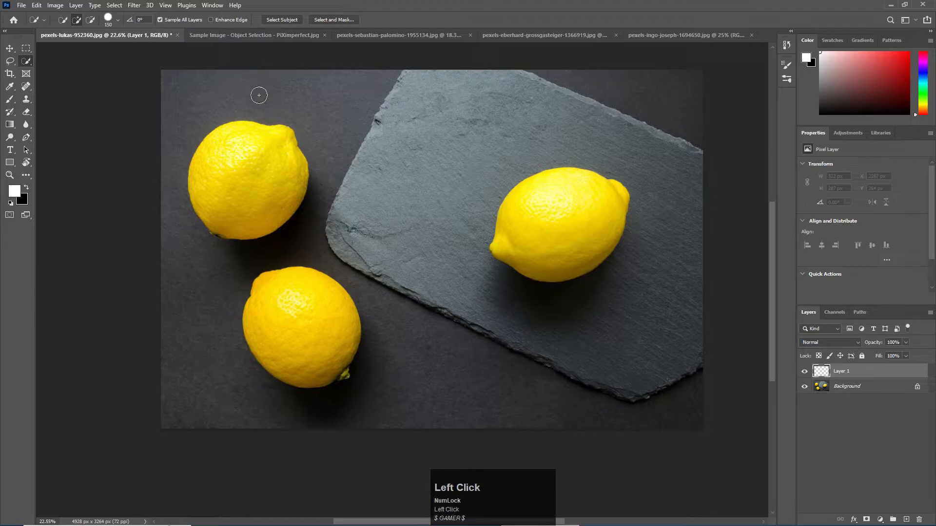
mouse_move(543, 216)
mouse_down()
mouse_move(565, 205)
mouse_move(568, 212)
mouse_move(535, 218)
mouse_up()
key(ctrl+d)
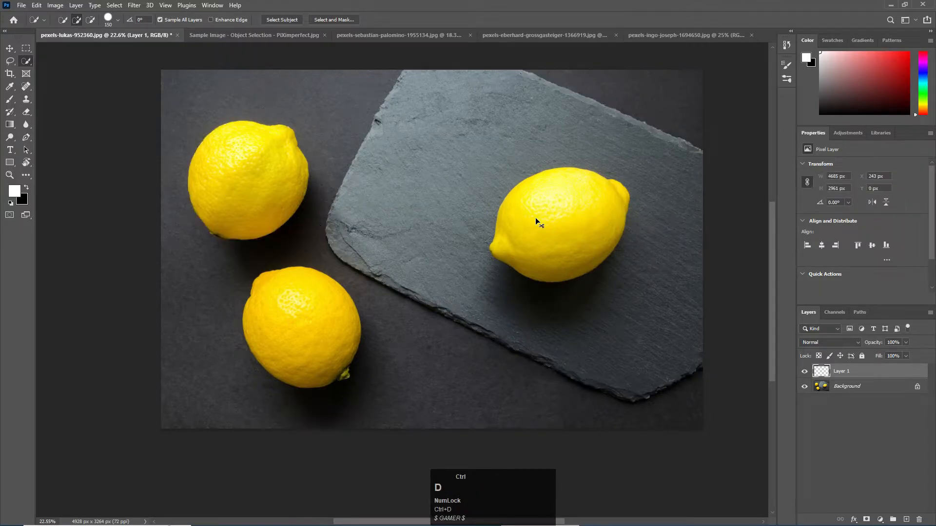
Quick-select all three lemons from the empty layer and clear the selection.
mouse_move(229, 167)
mouse_down()
mouse_move(244, 152)
mouse_move(248, 173)
mouse_up()
mouse_move(323, 340)
mouse_down()
mouse_move(307, 323)
mouse_move(314, 339)
mouse_move(289, 337)
mouse_move(298, 320)
mouse_move(295, 336)
mouse_move(311, 318)
mouse_up()
mouse_move(570, 214)
mouse_down()
mouse_move(554, 203)
mouse_move(548, 230)
mouse_move(556, 220)
mouse_up()
key(ctrl+d)
Quick-select the right lemon and add the upper-left lemon to the selection.
drag(557, 215, 571, 211)
drag(270, 181, 263, 195)
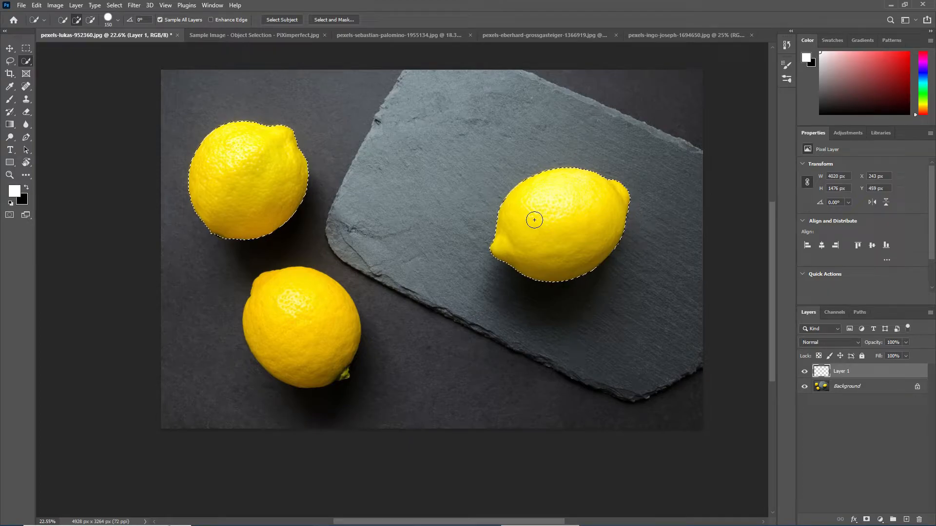
Clear the selection on the two lemons.
key(ctrl)
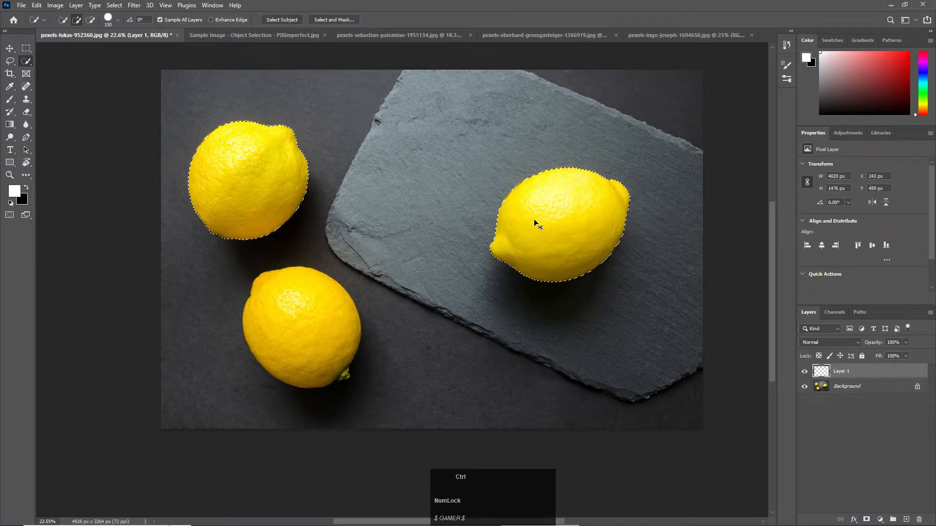
key(ctrl+d)
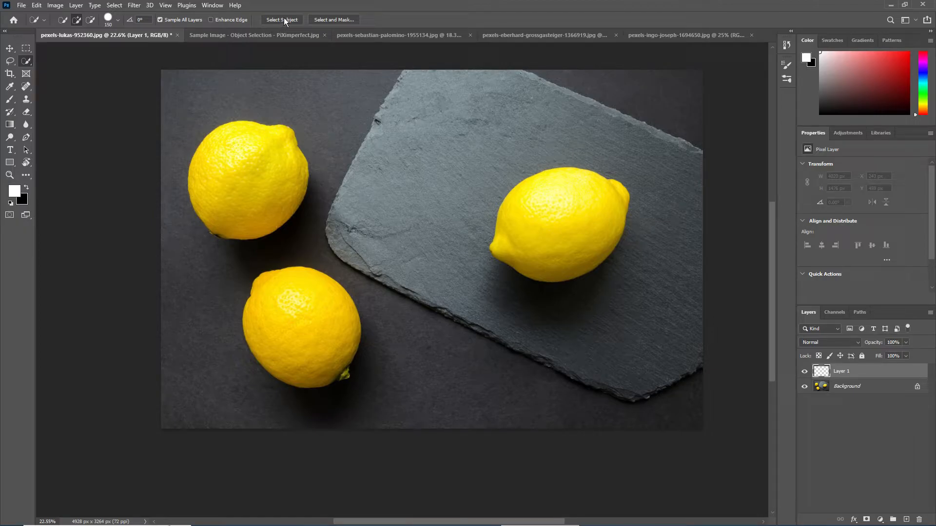
Run Select Subject twice on the skyscraper in pexels-ingo-joseph-1694650.jpg, clearing the selection each time.
click(577, 33)
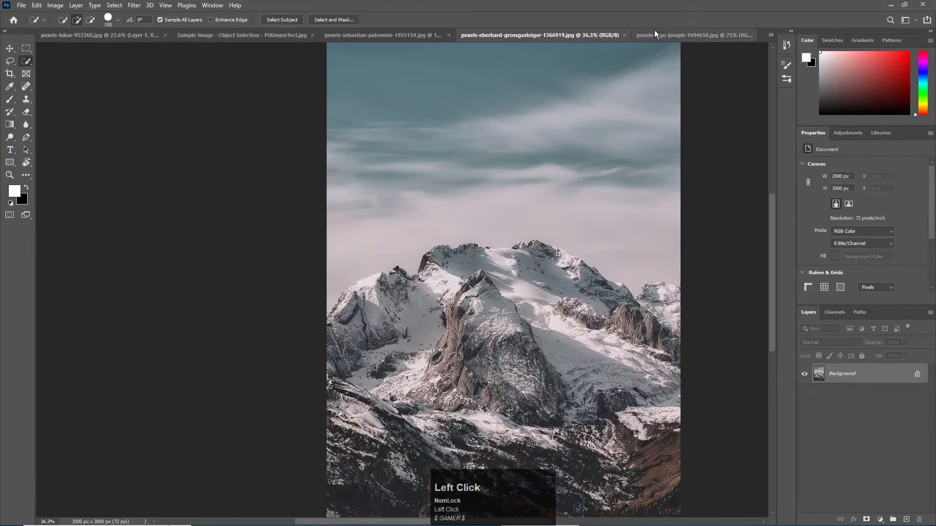
click(656, 31)
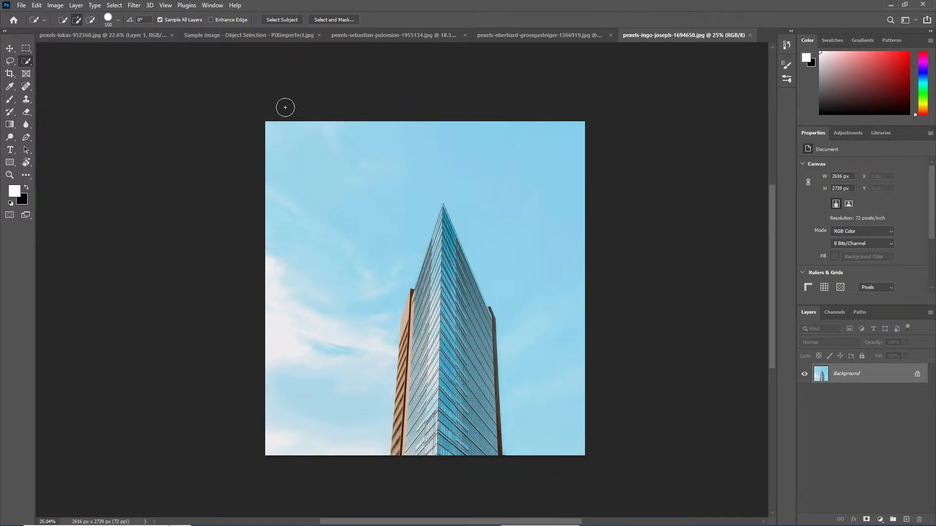
click(279, 21)
key(ctrl)
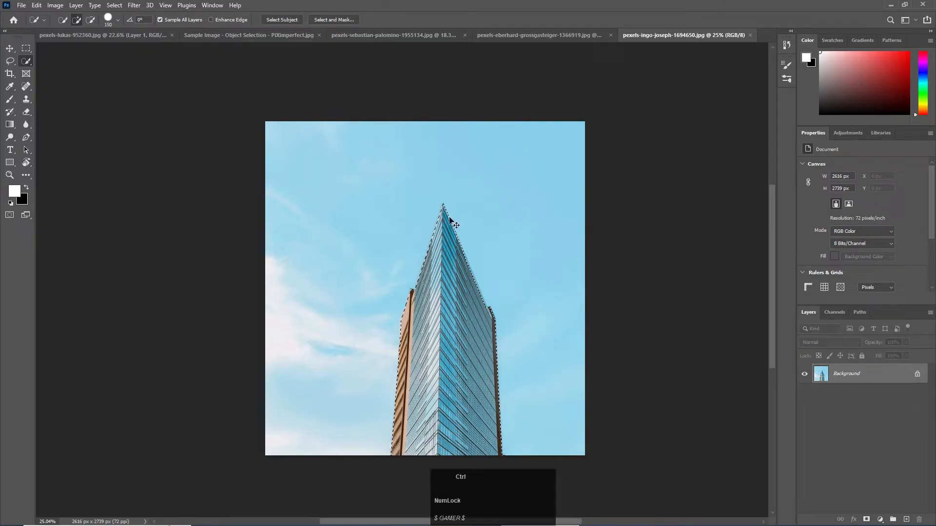
key(ctrl+d)
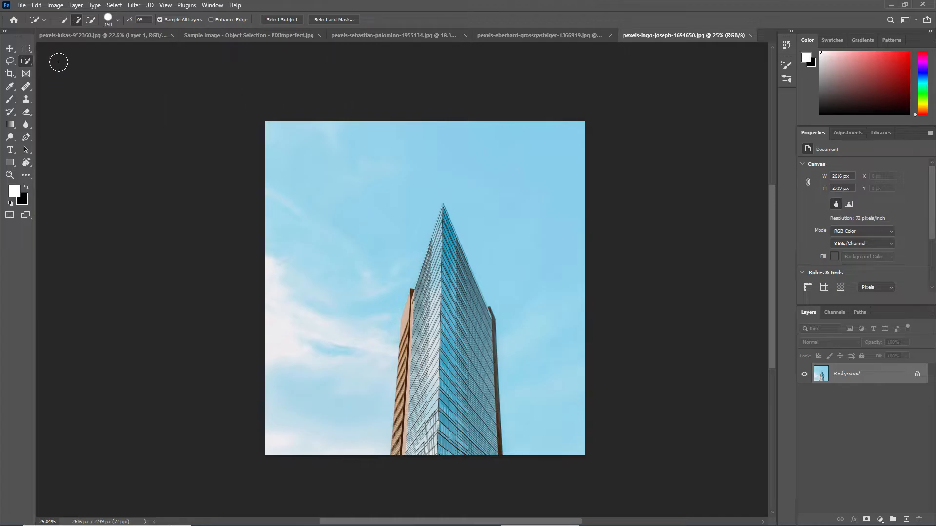
click(282, 20)
key(ctrl+d)
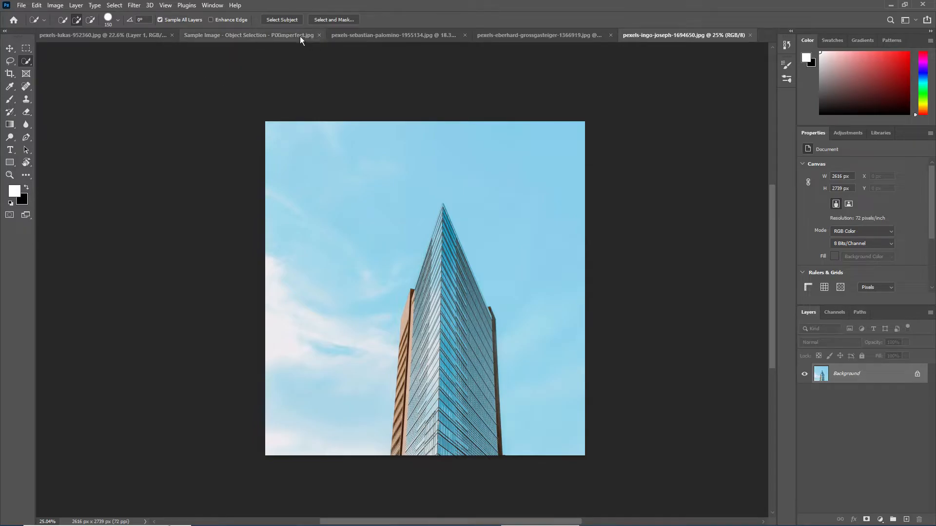
Look through the open images, return to pexels-lukas-952360.jpg, and test a subject selection of all three lemons before clearing it.
click(246, 36)
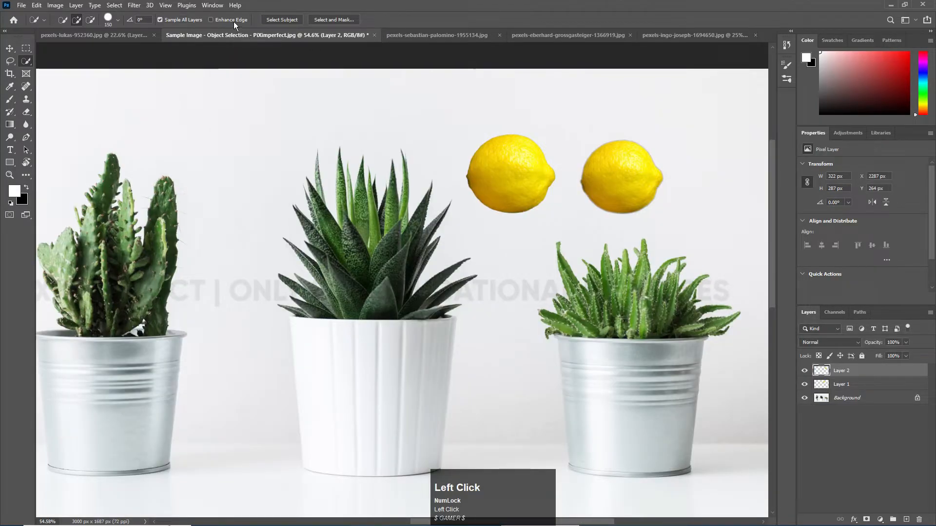
click(437, 37)
click(580, 38)
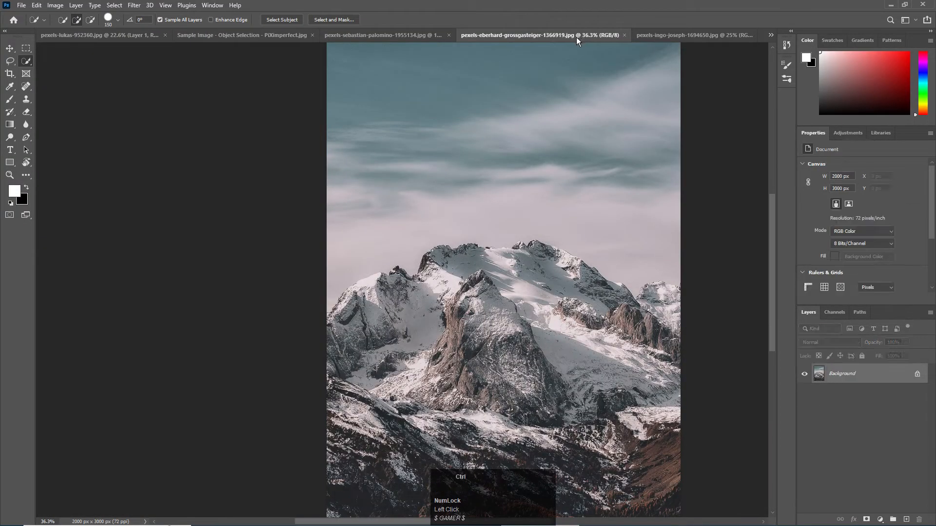
click(660, 36)
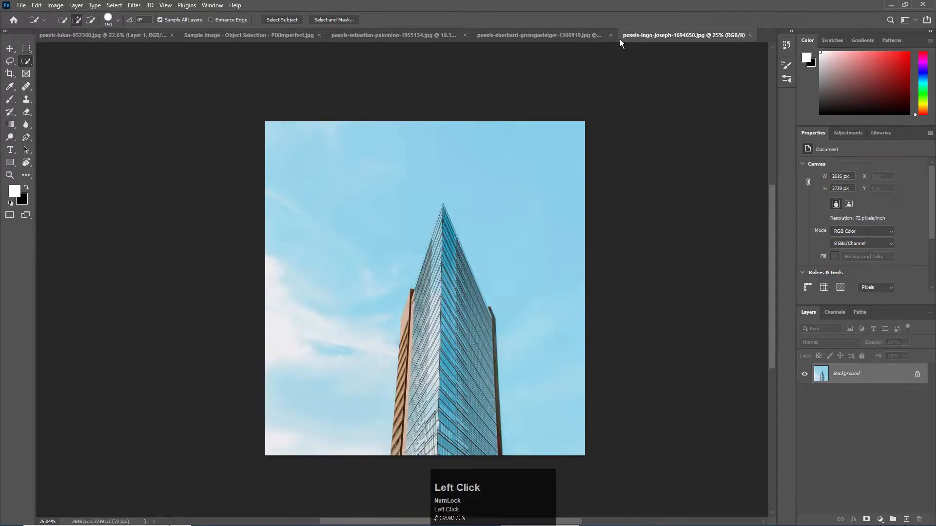
click(297, 35)
click(148, 36)
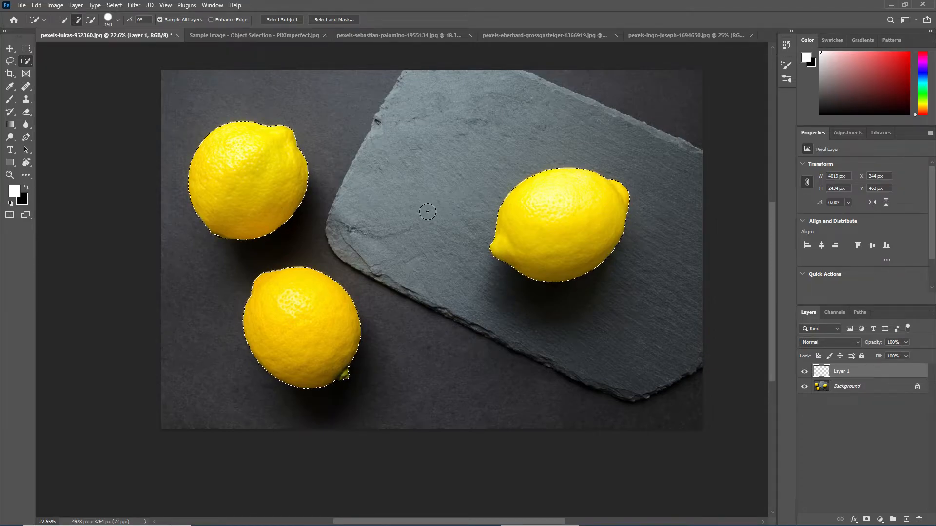
key(ctrl)
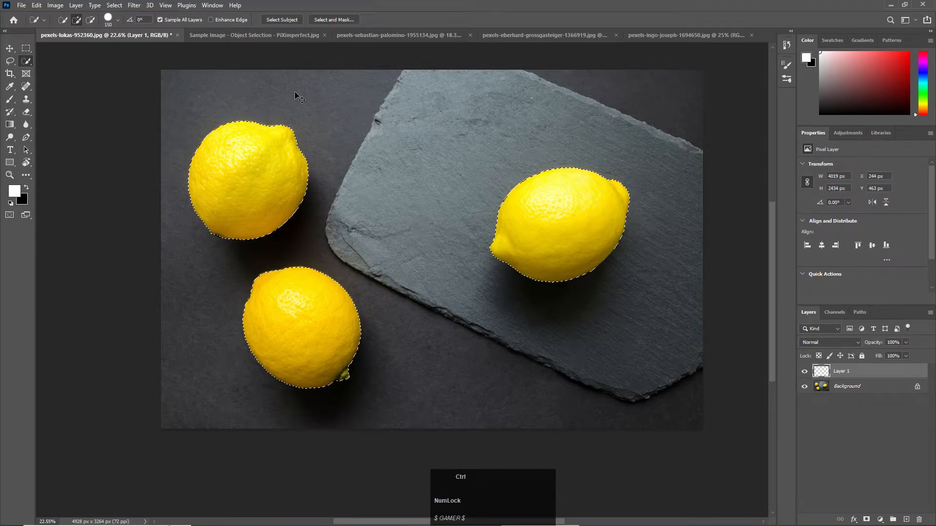
key(ctrl+d)
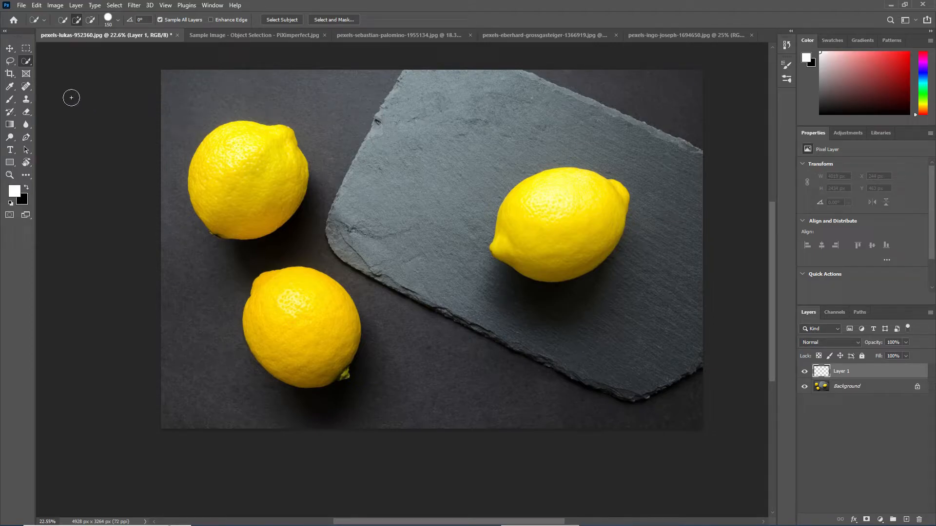
Delete both pasted lemon layers from the Sample Image - Object Selection document.
click(27, 62)
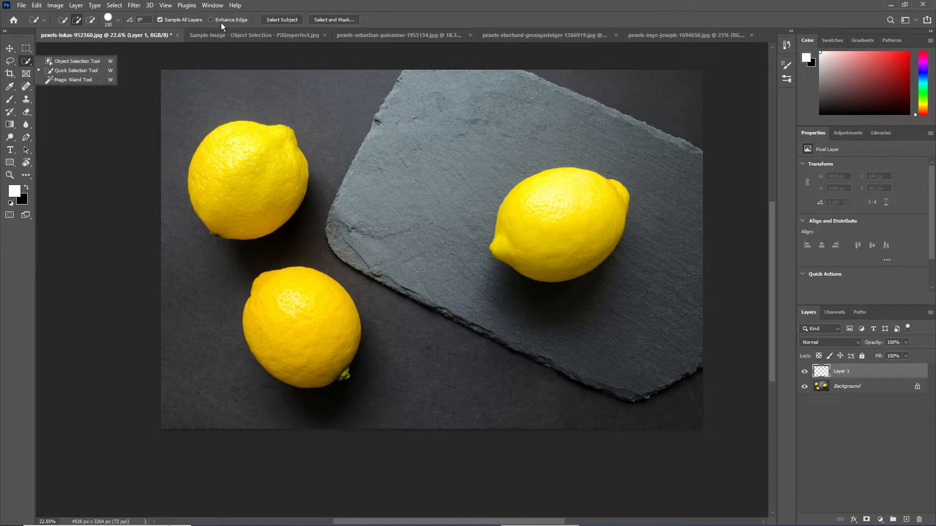
click(66, 63)
click(264, 35)
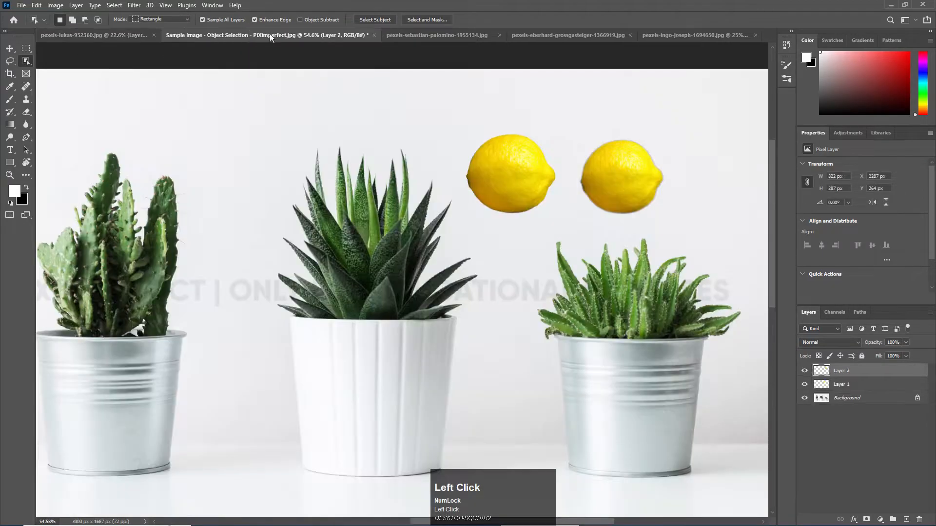
click(18, 48)
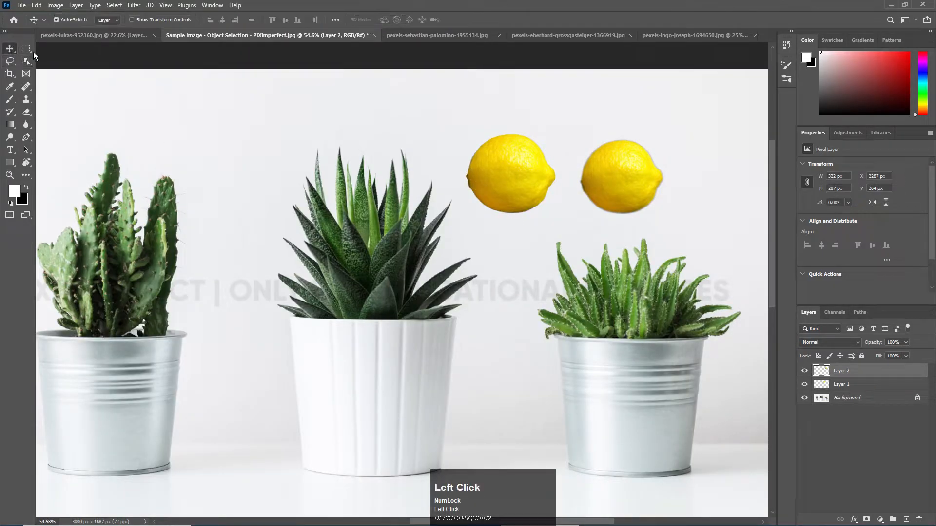
drag(510, 194, 487, 183)
key(Delete)
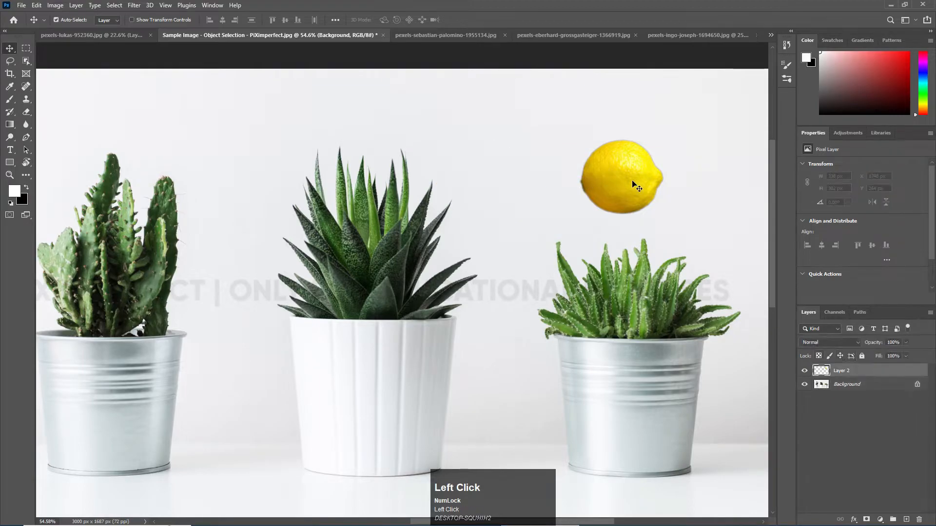
key(Delete)
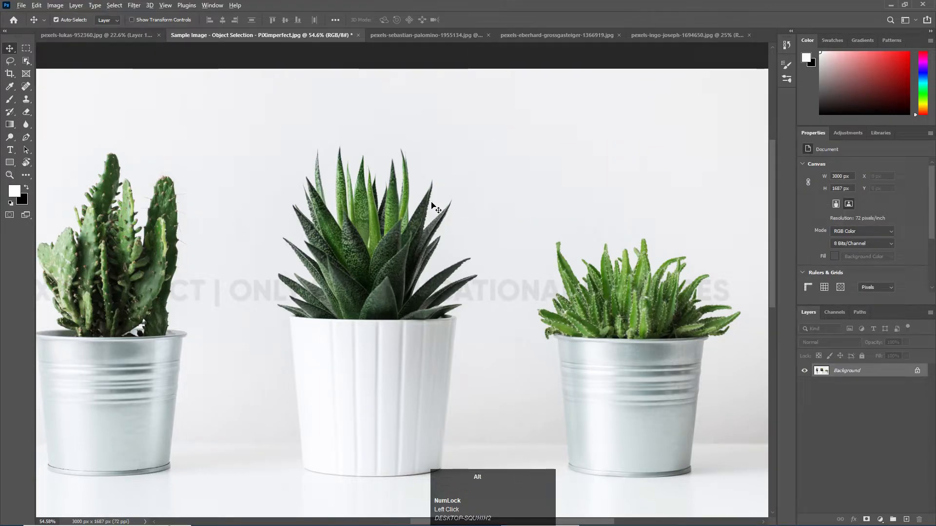
Activate the Object Selection Tool for the potted plants image and set its mode to Rectangle.
scroll(432, 204, down, 1)
scroll(432, 193, down, 1)
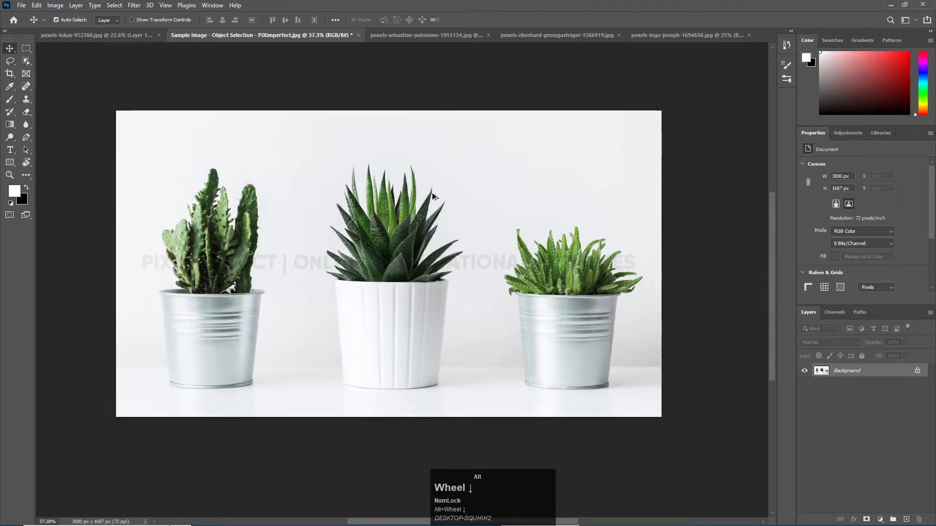
scroll(433, 194, up, 2)
scroll(432, 194, down, 2)
scroll(433, 194, up, 1)
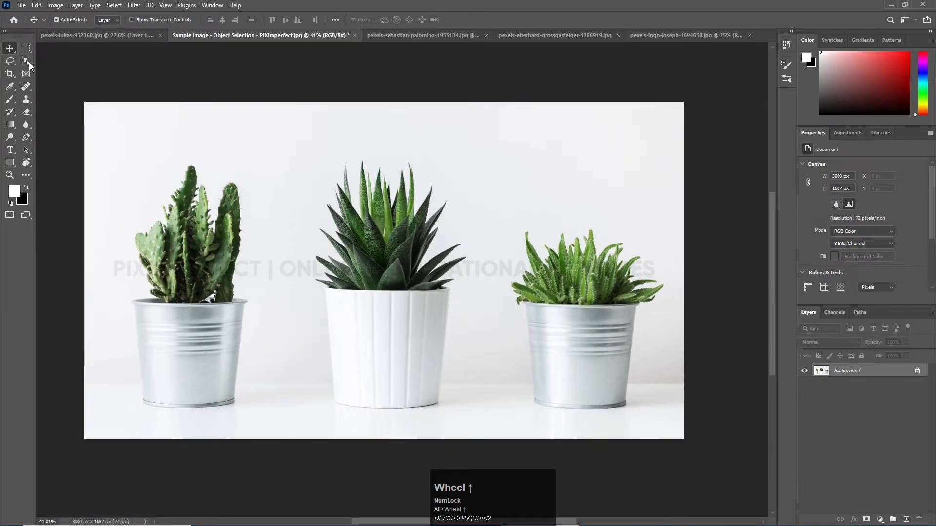
click(26, 61)
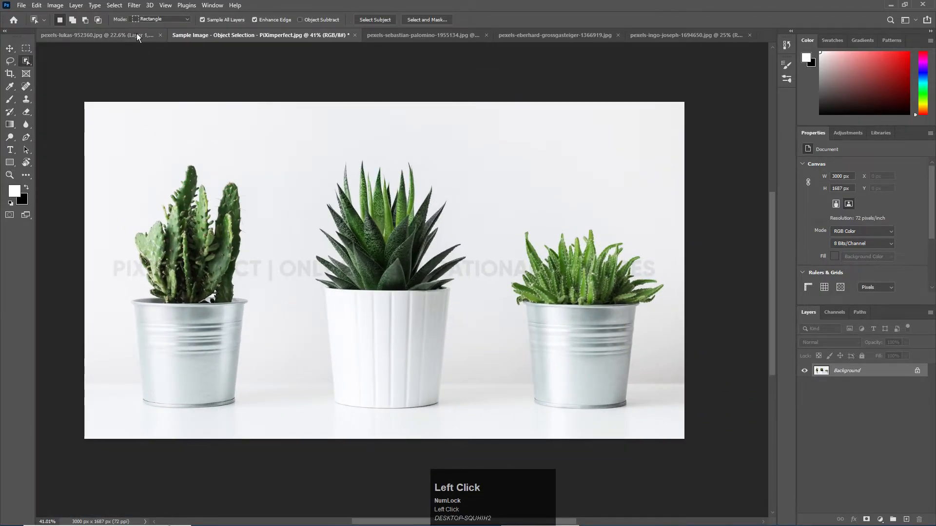
click(28, 63)
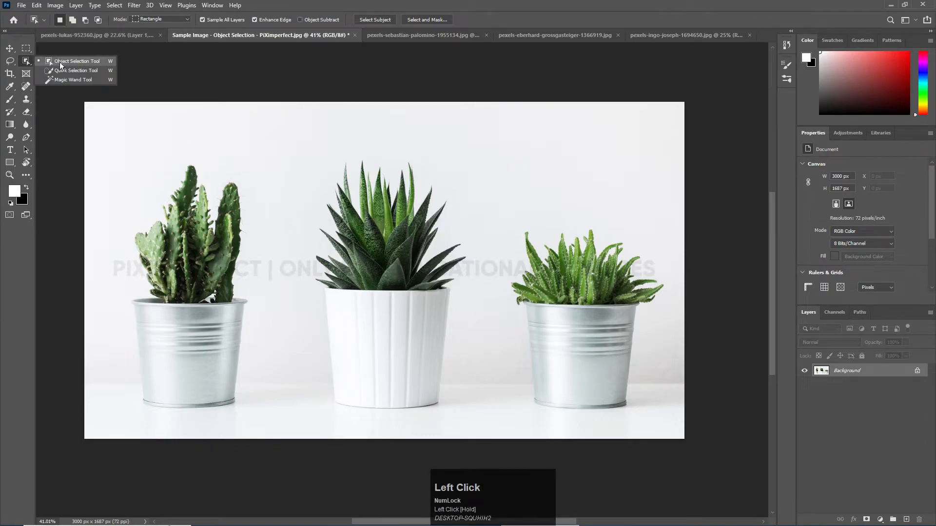
click(26, 63)
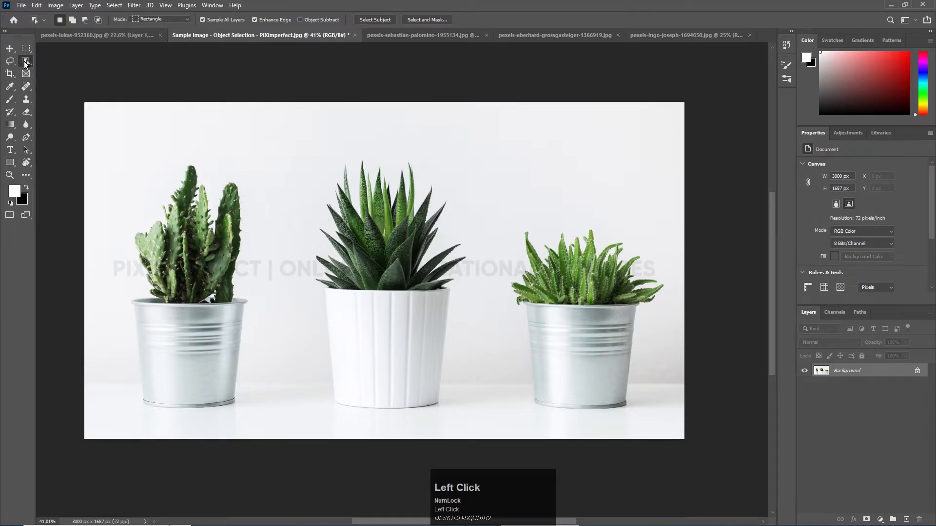
click(162, 20)
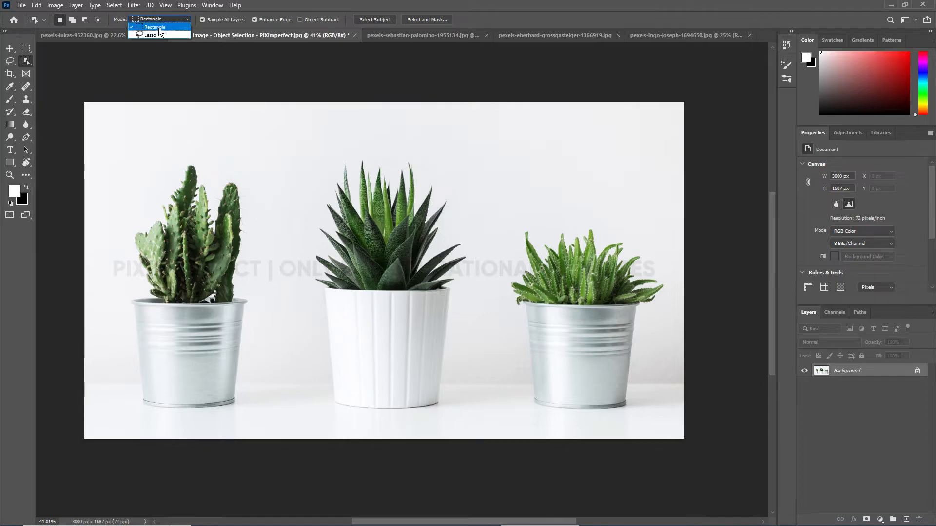
click(158, 27)
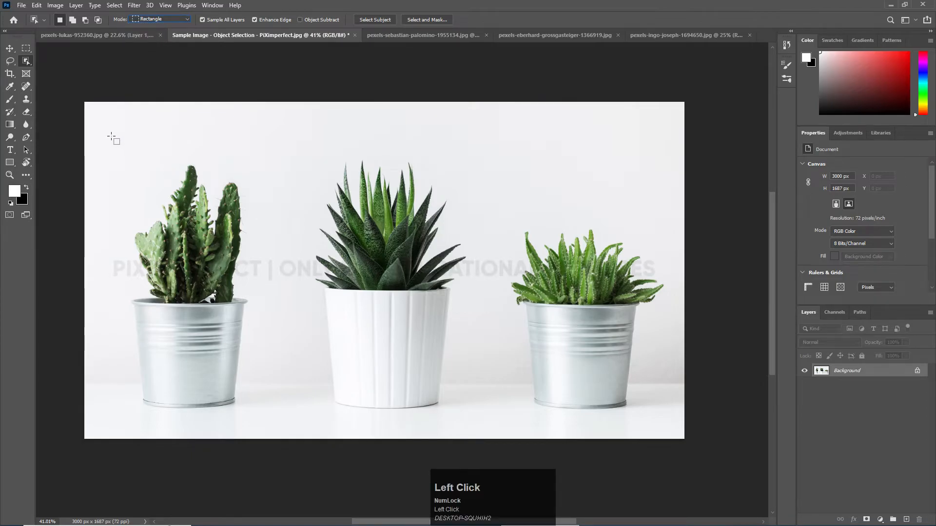
Object-select the potted cactus by framing it with a rectangle, clear the selection, and repeat the test.
drag(102, 109, 275, 415)
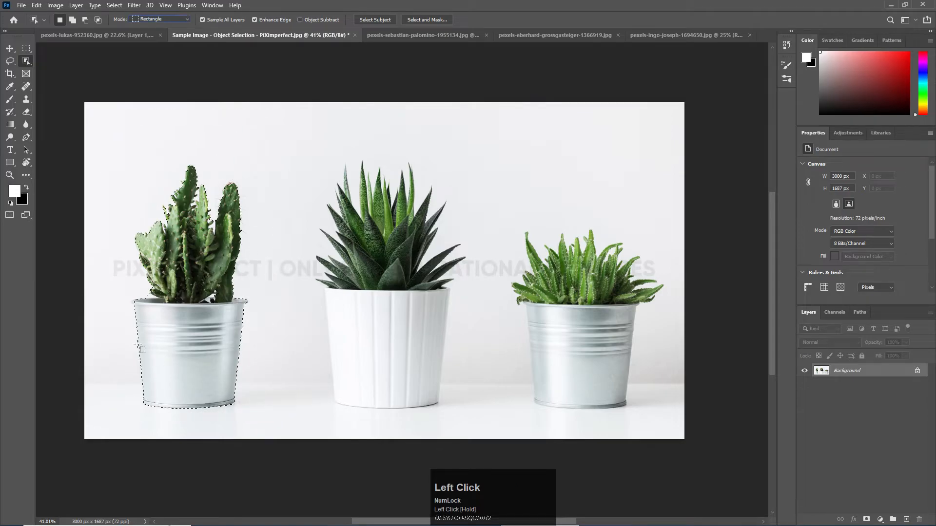
key(ctrl+d)
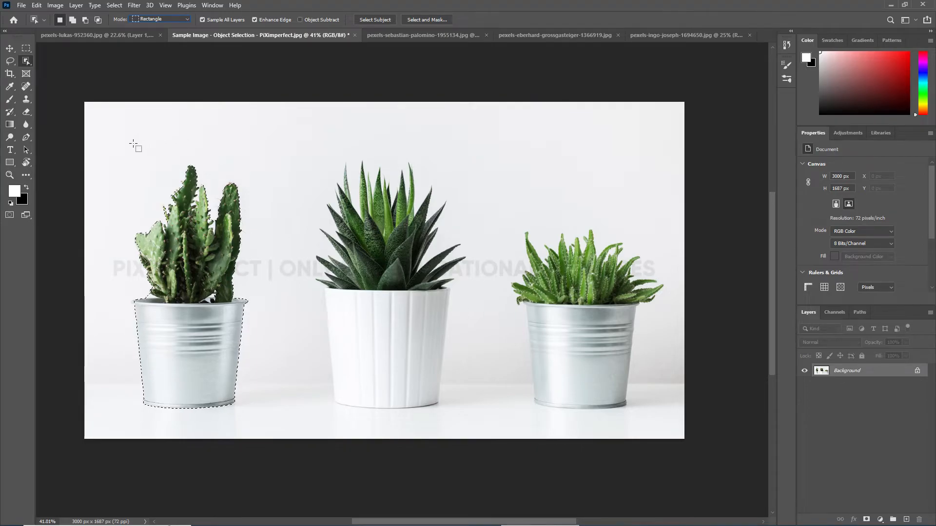
key(ctrl)
drag(120, 136, 282, 423)
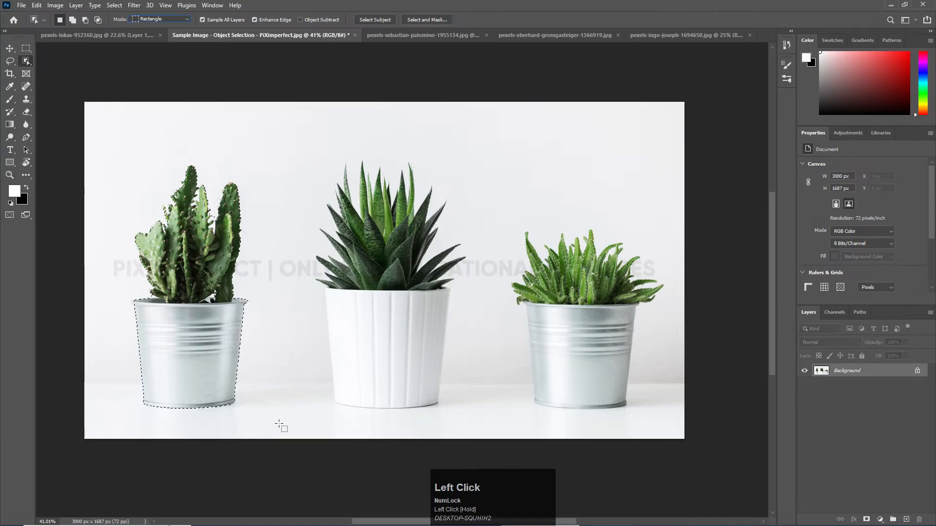
key(ctrl)
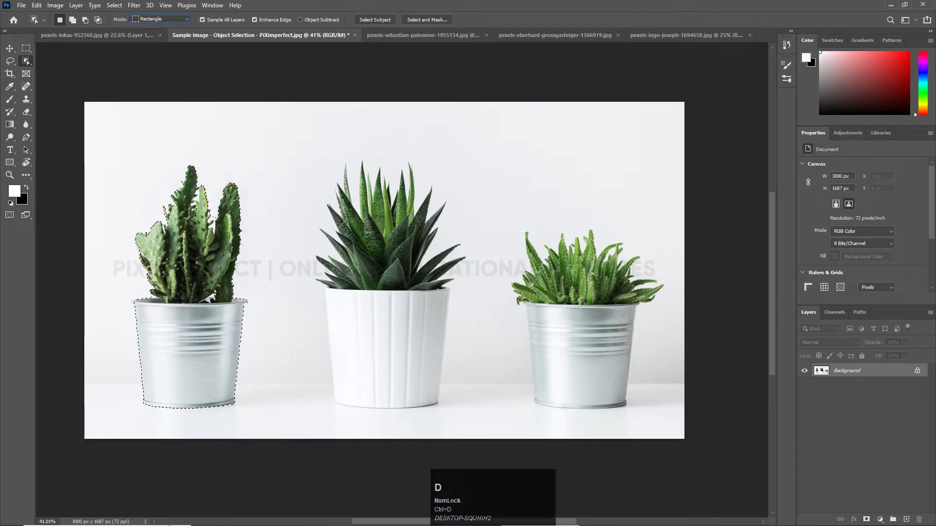
Test rectangular object selections on the middle succulent, about 749 by 1291 px, and on blank wall above the cactus, clearing each one.
drag(309, 143, 461, 421)
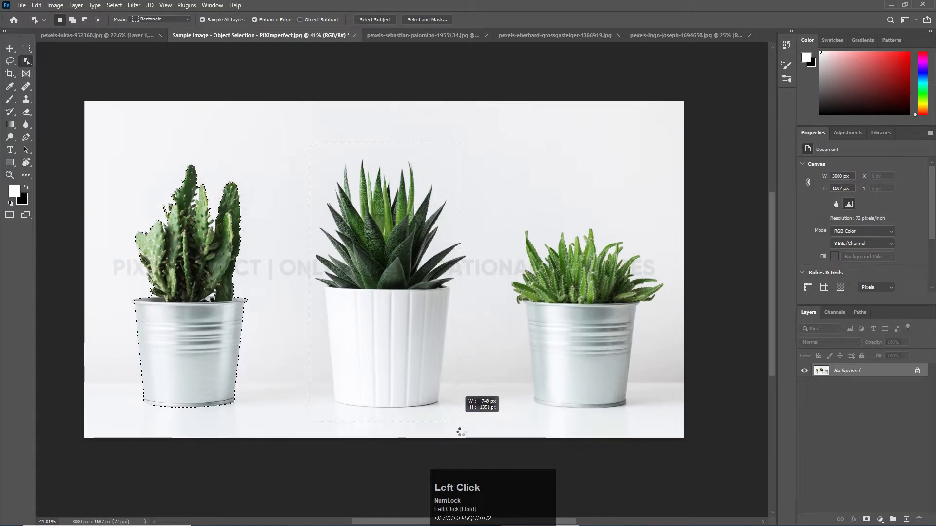
key(ctrl+d)
drag(107, 124, 129, 153)
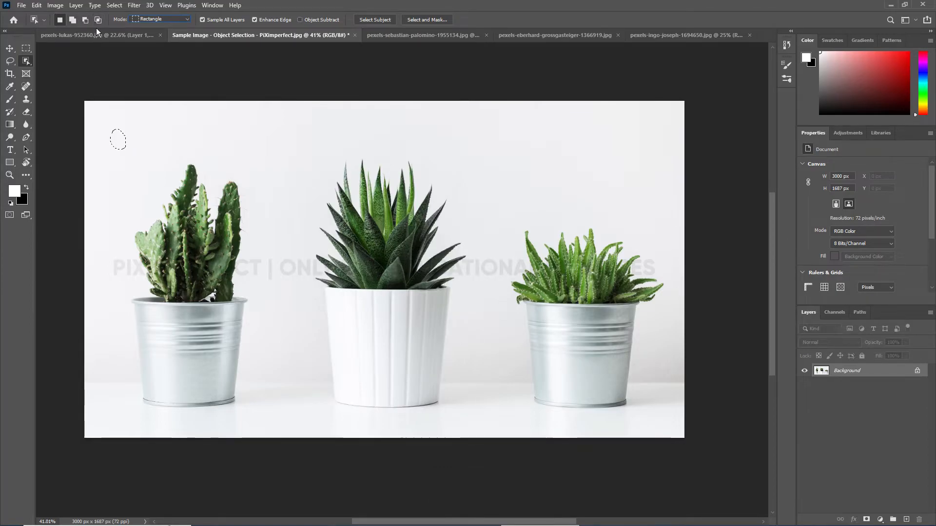
key(ctrl+d)
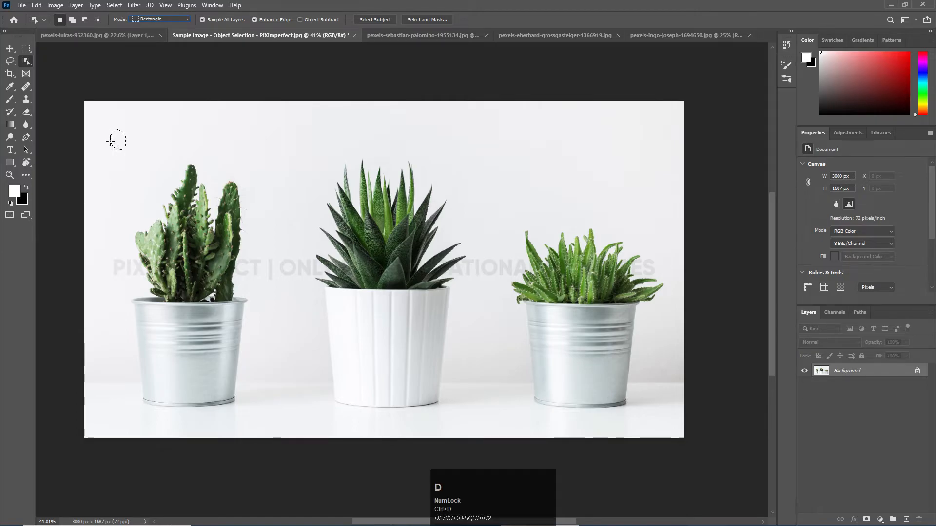
key(ctrl+d)
Object-select all three potted plants with one large rectangle, and change the Object Selection mode to Lasso.
drag(94, 122, 571, 386)
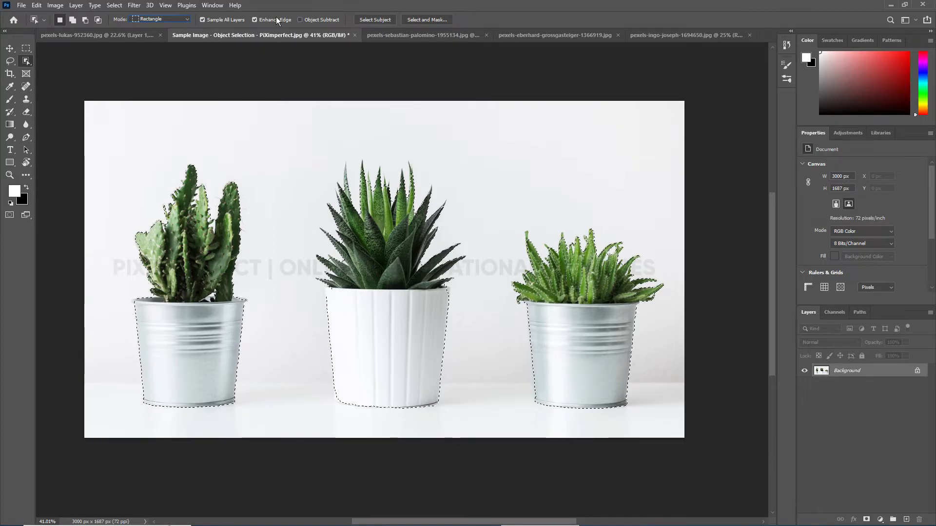
click(160, 23)
click(156, 32)
scroll(419, 188, up, 1)
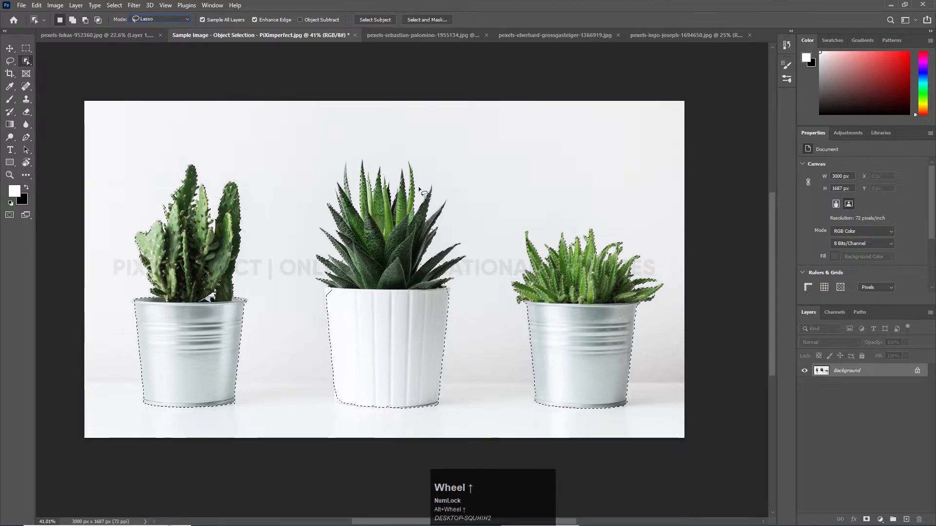
key(ctrl)
scroll(419, 186, up, 4)
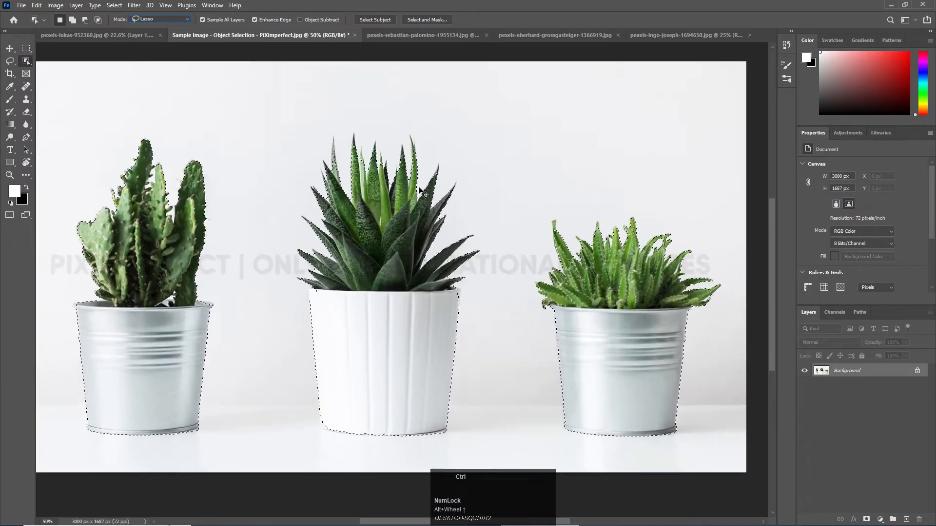
Inspect how closely the selection outline follows the middle succulent, from the pot rim up to the leaf tips.
key(space)
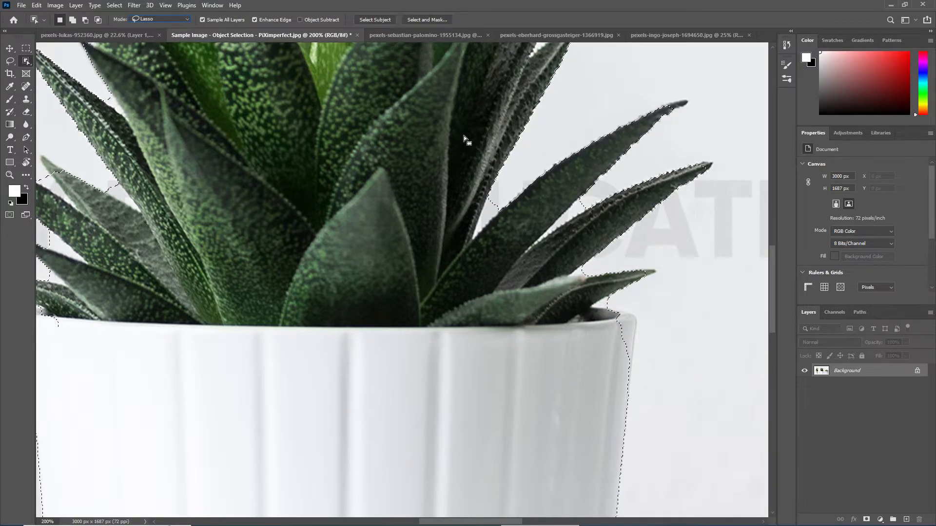
key(space)
drag(463, 136, 426, 349)
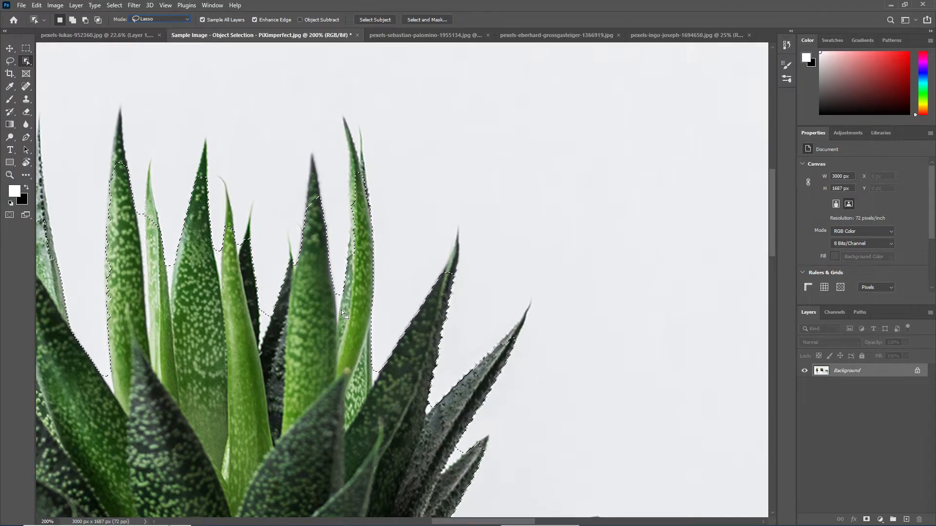
key(space)
drag(328, 320, 505, 257)
drag(620, 309, 548, 292)
drag(341, 305, 221, 312)
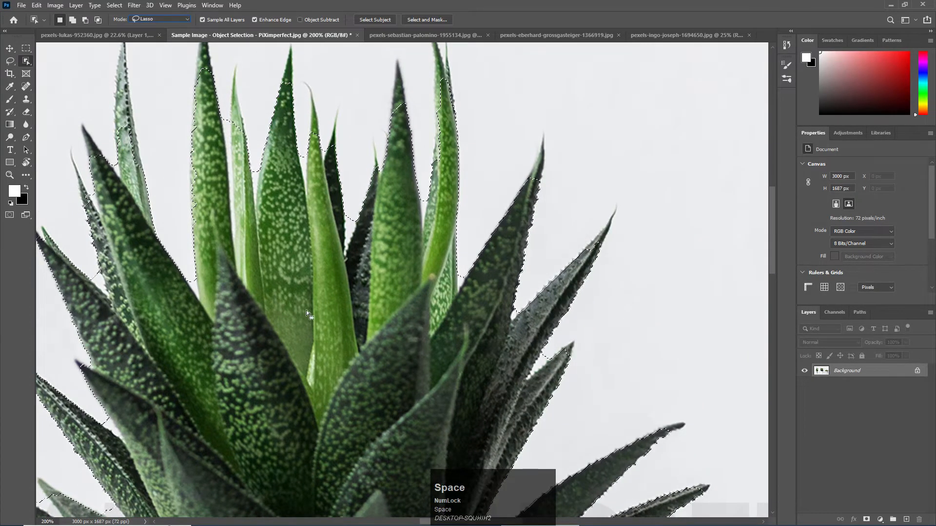
Compare the middle succulent's selection outline in the overview of all three plants and close up around its leaf edges.
key(alt)
scroll(379, 273, down, 1)
key(ctrl)
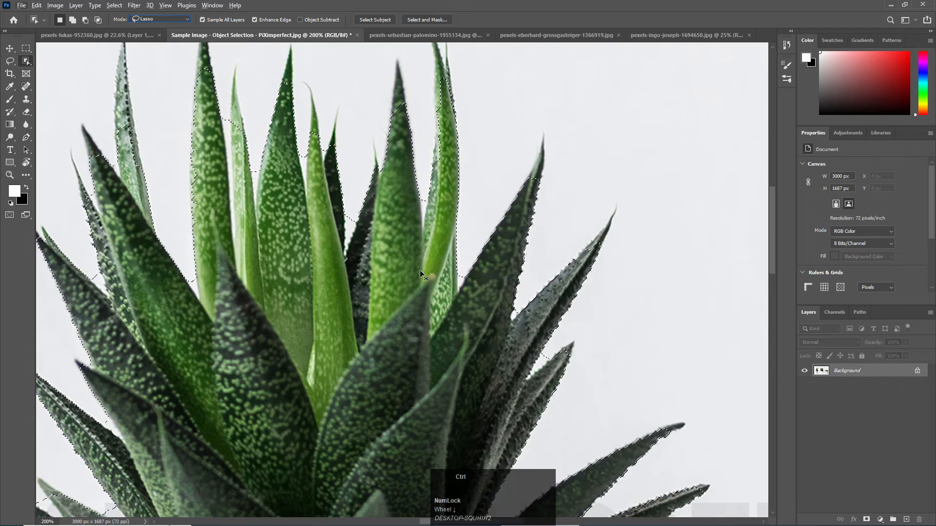
ctrl+scroll(420, 270, down, 3)
ctrl+scroll(420, 270, down, 1)
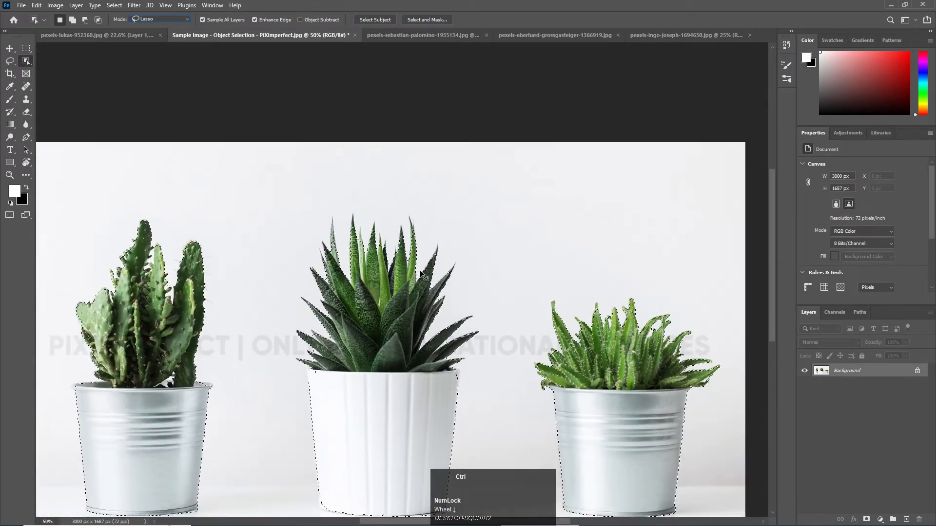
ctrl+scroll(420, 270, up, 1)
ctrl+scroll(421, 274, up, 3)
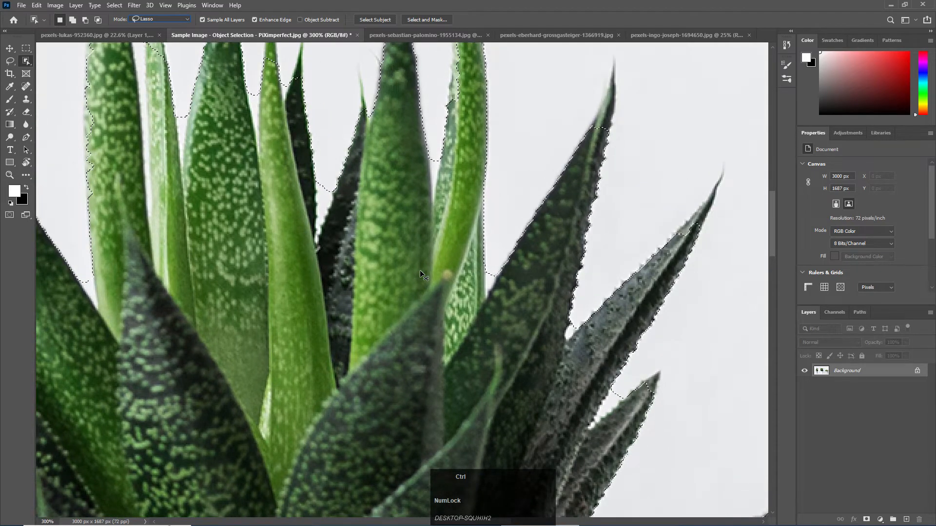
ctrl+scroll(420, 270, down, 2)
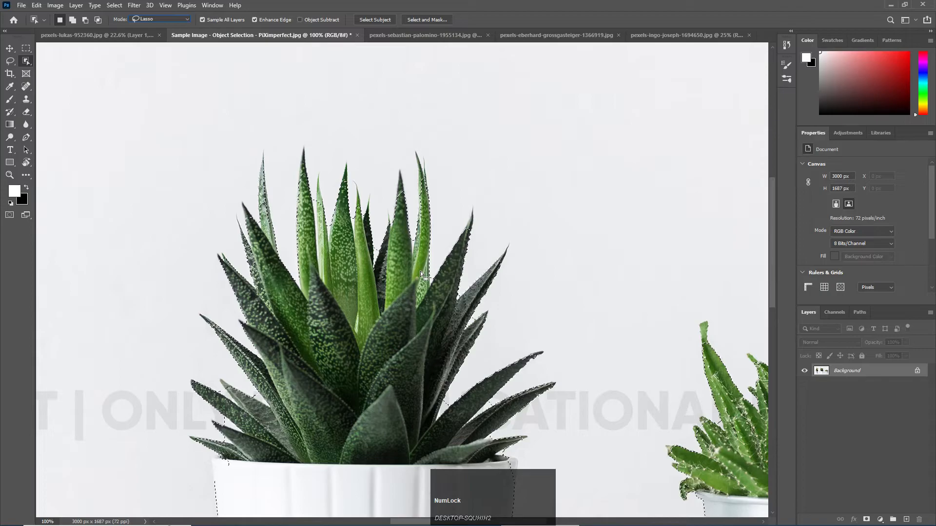
alt+scroll(420, 270, up, 1)
scroll(420, 271, down, 1)
ctrl+scroll(421, 269, up, 1)
drag(422, 269, 297, 217)
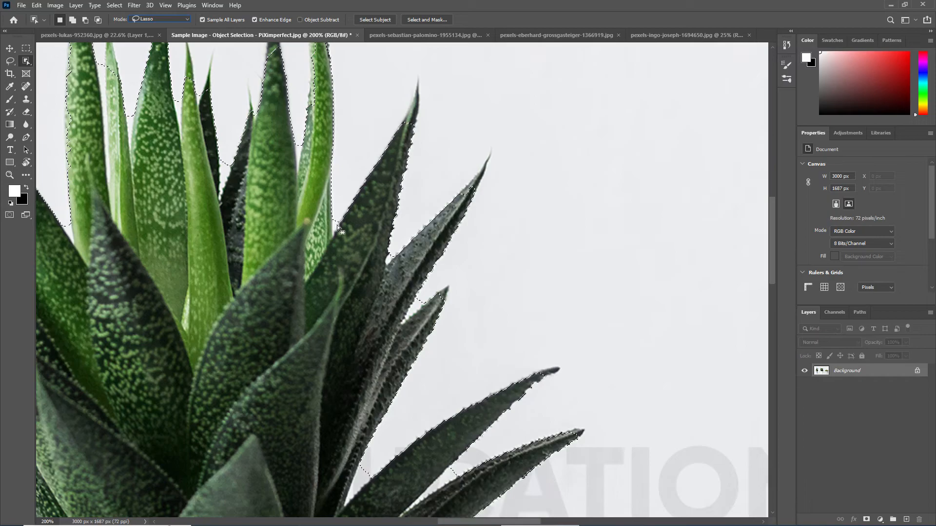
alt+scroll(337, 224, up, 1)
click(6, 50)
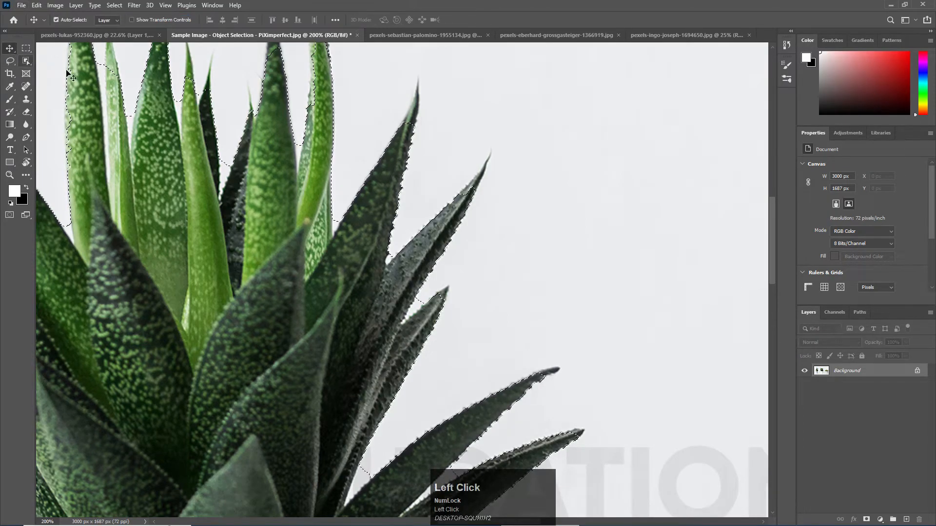
alt+scroll(304, 210, up, 3)
alt+scroll(304, 211, down, 1)
alt+scroll(303, 211, down, 2)
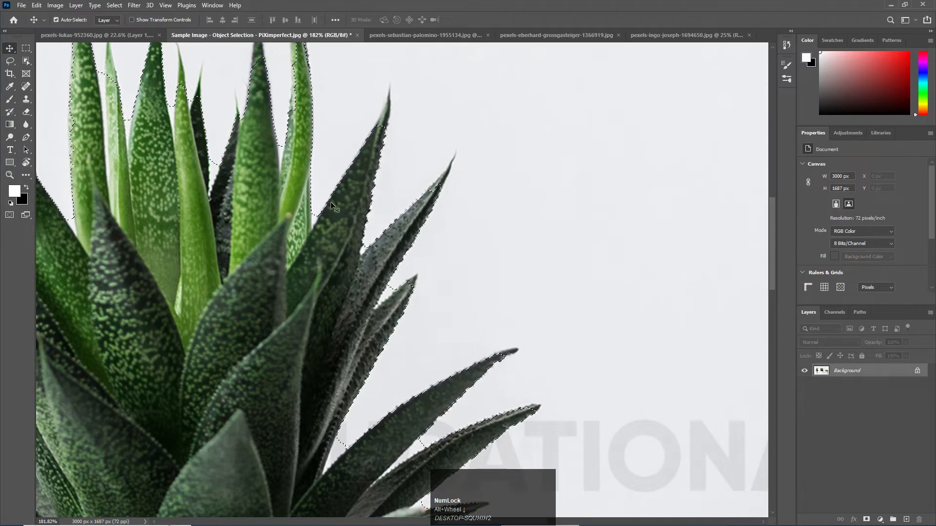
click(27, 62)
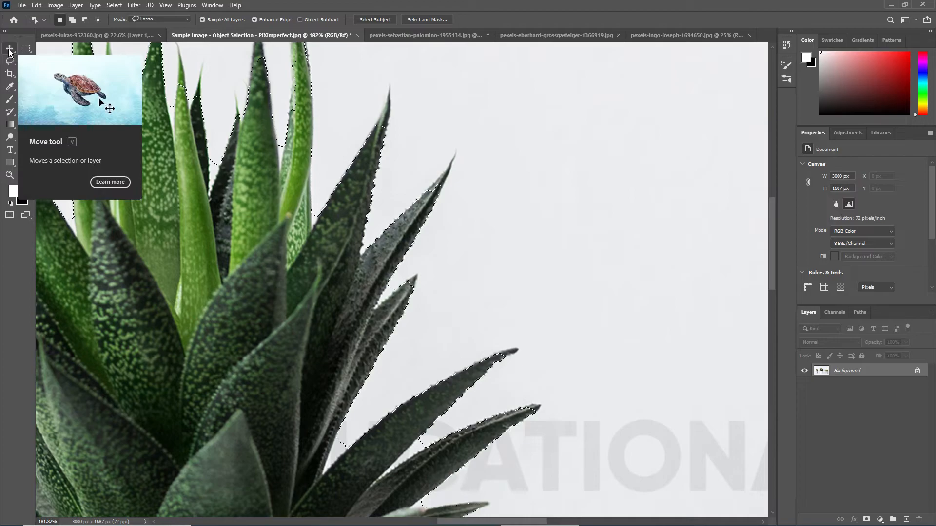
click(9, 49)
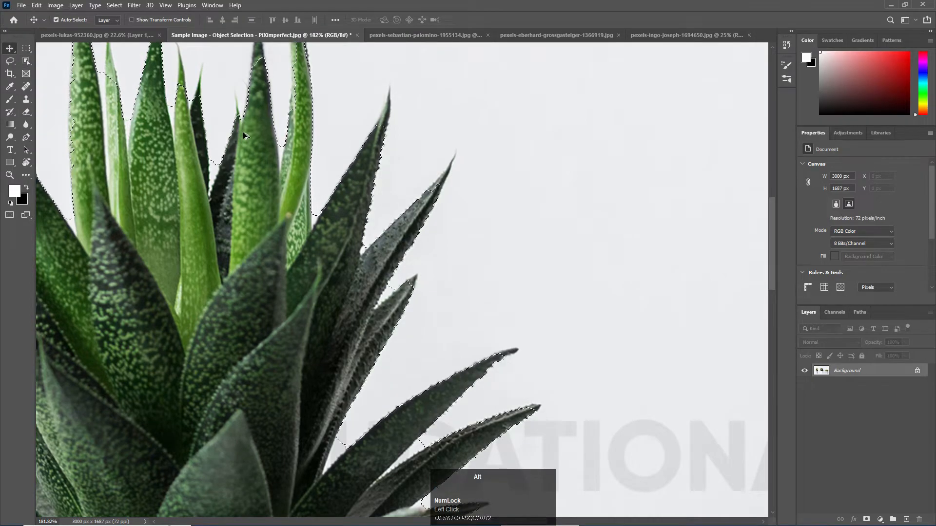
alt+scroll(293, 190, up, 6)
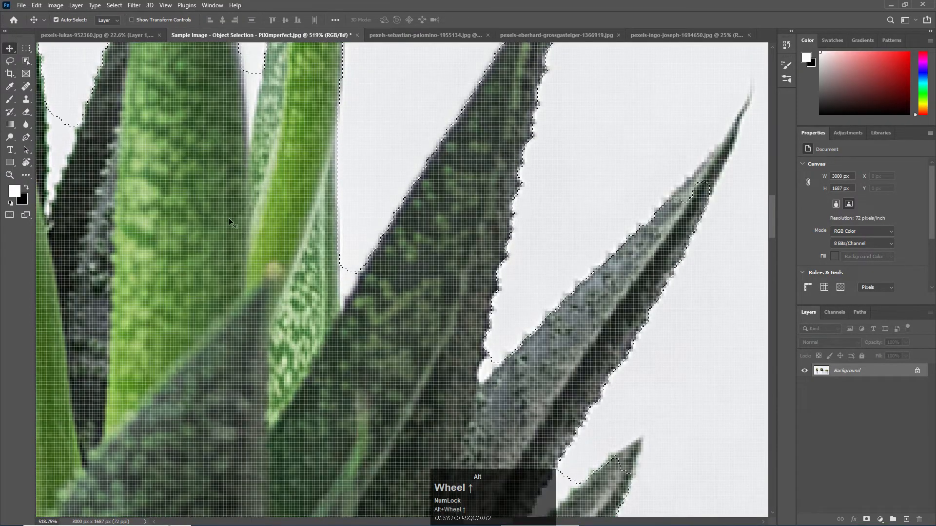
alt+scroll(192, 146, down, 2)
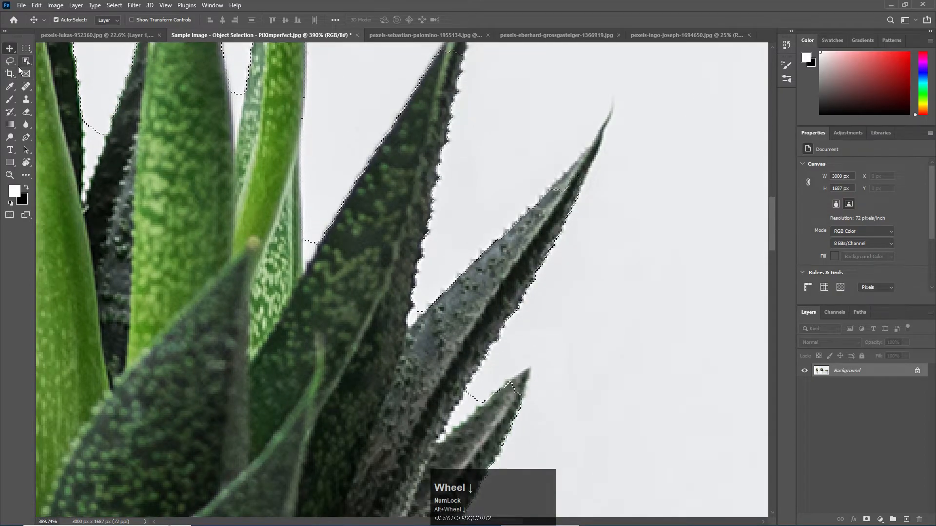
Reactivate the Object Selection Tool and subtract the background gaps on both sides of the succulent's dark upright leaf with small lasso outlines.
click(26, 61)
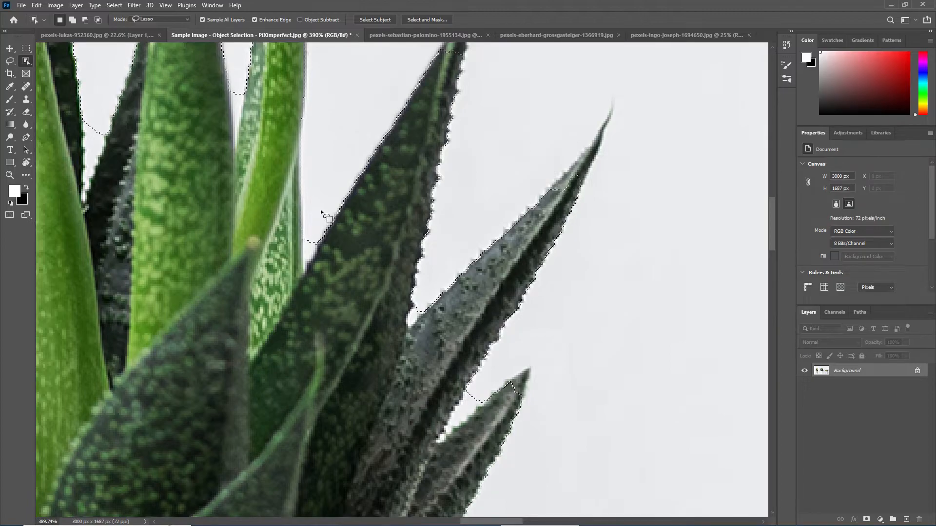
drag(324, 208, 318, 240)
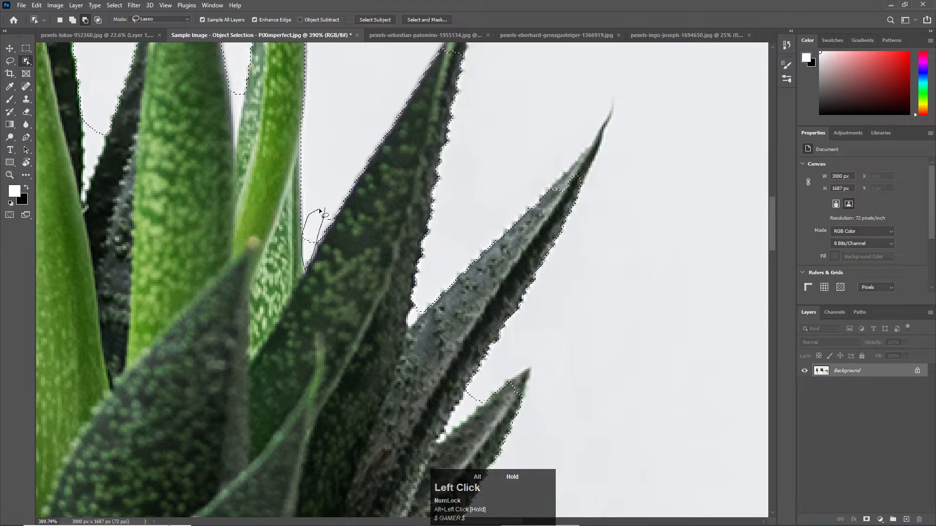
drag(329, 209, 326, 210)
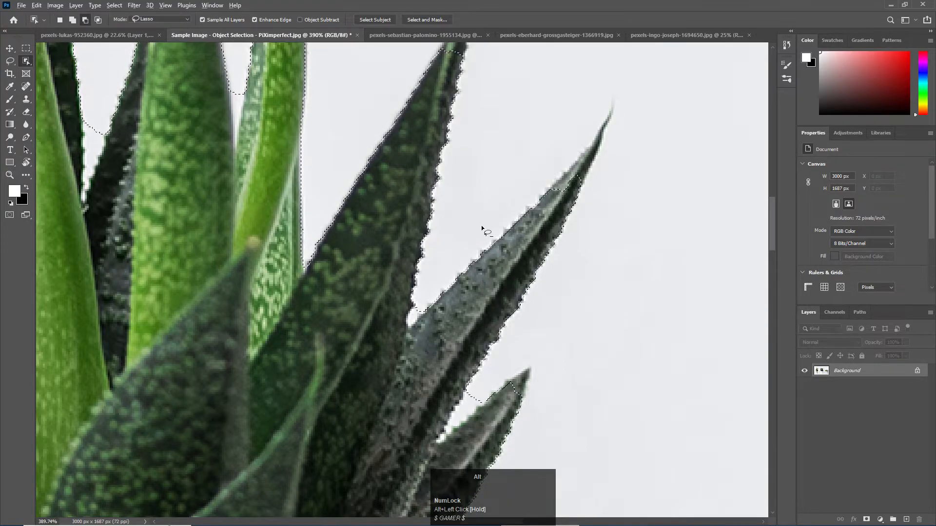
scroll(480, 226, down, 2)
scroll(479, 231, up, 5)
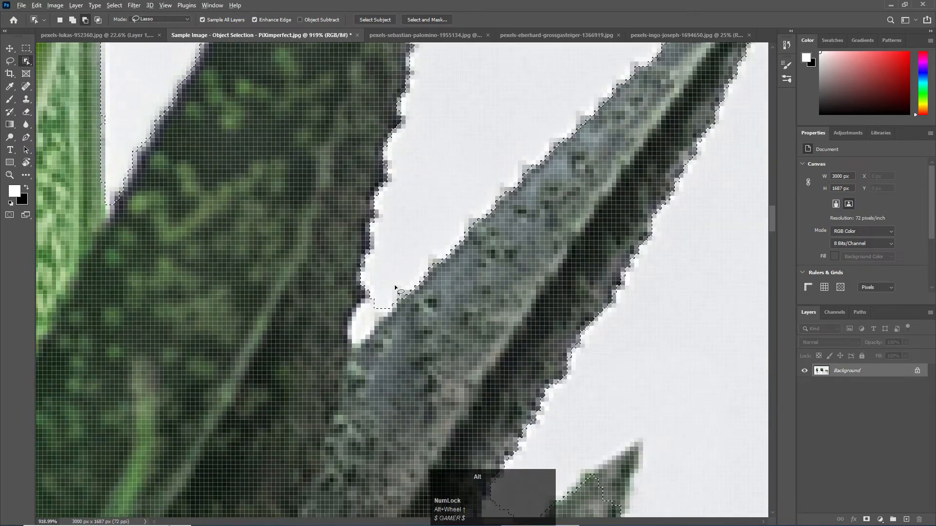
mouse_move(392, 285)
mouse_down()
mouse_move(340, 326)
mouse_move(360, 335)
mouse_move(375, 329)
mouse_move(385, 288)
mouse_up()
scroll(525, 361, down, 3)
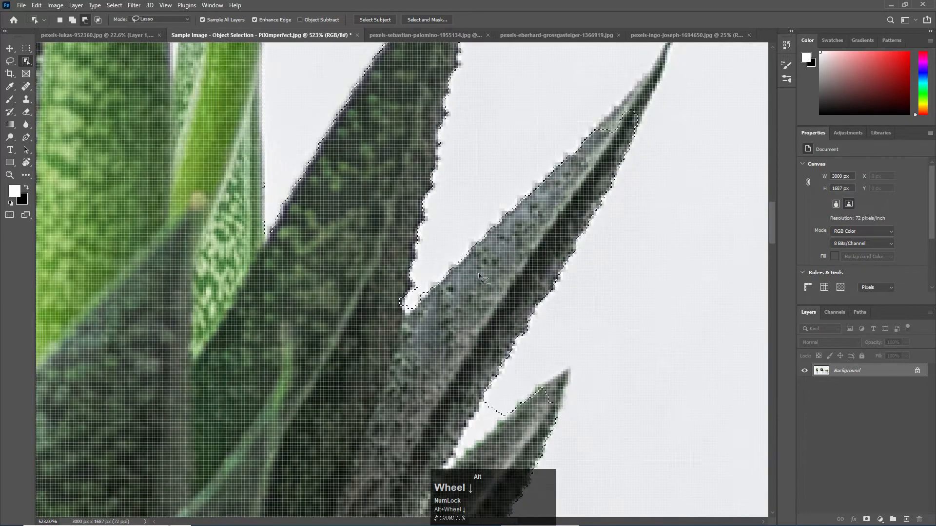
Enable Object Subtract and try to subtract the background gap above the short dark leaf with a tight lasso outline.
scroll(524, 361, up, 4)
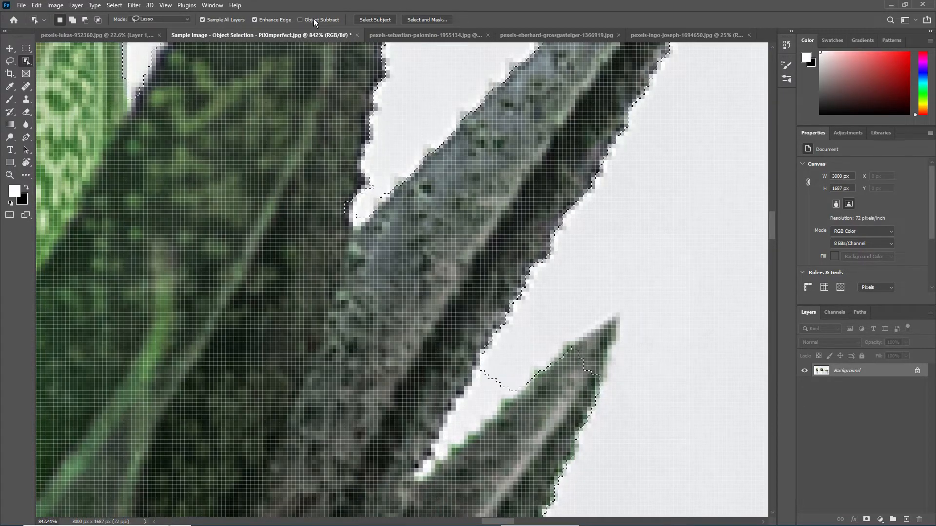
click(300, 20)
key(alt)
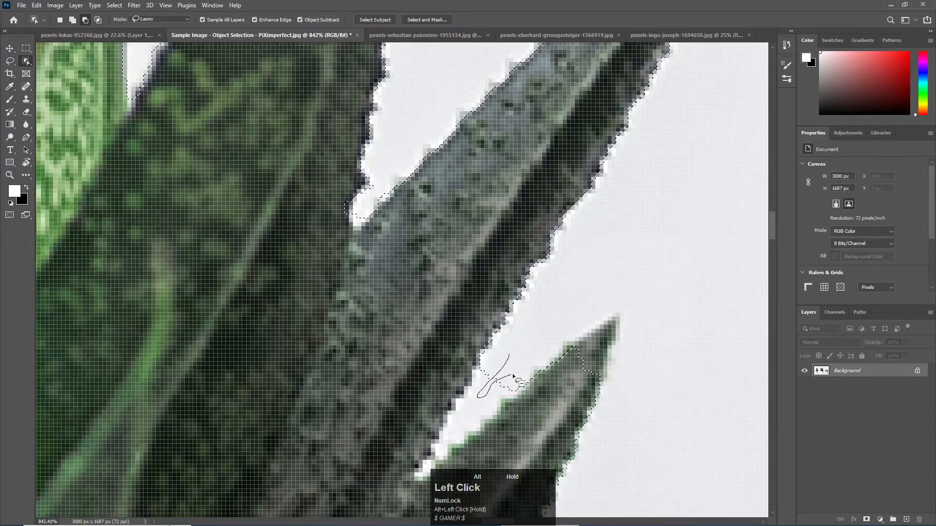
drag(510, 363, 503, 370)
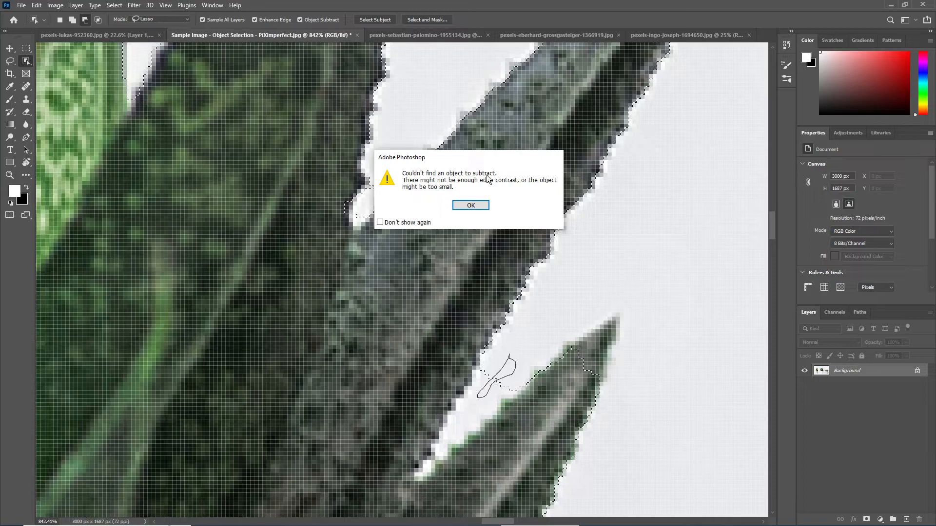
click(471, 205)
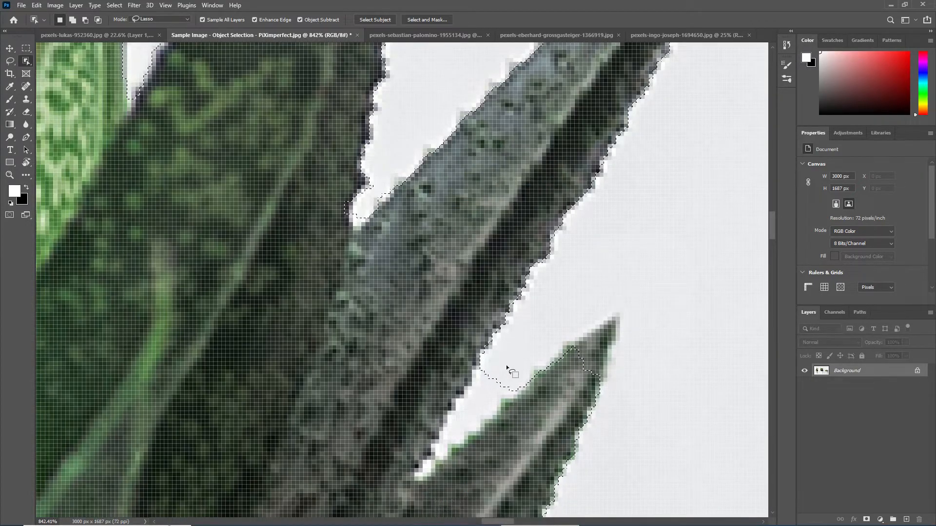
Subtract the gap with a wider lasso outline overlapping both leaves, undo it, and try a tight outline again.
key(alt)
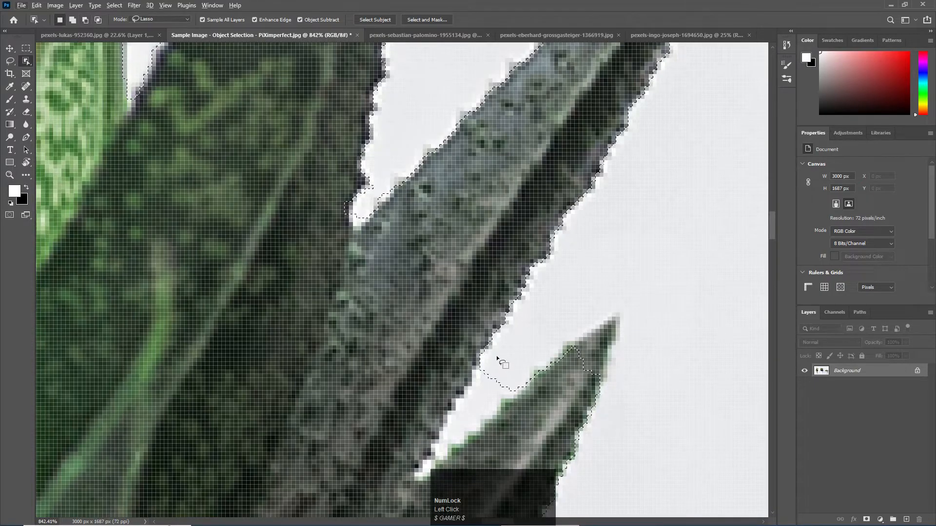
drag(497, 348, 483, 360)
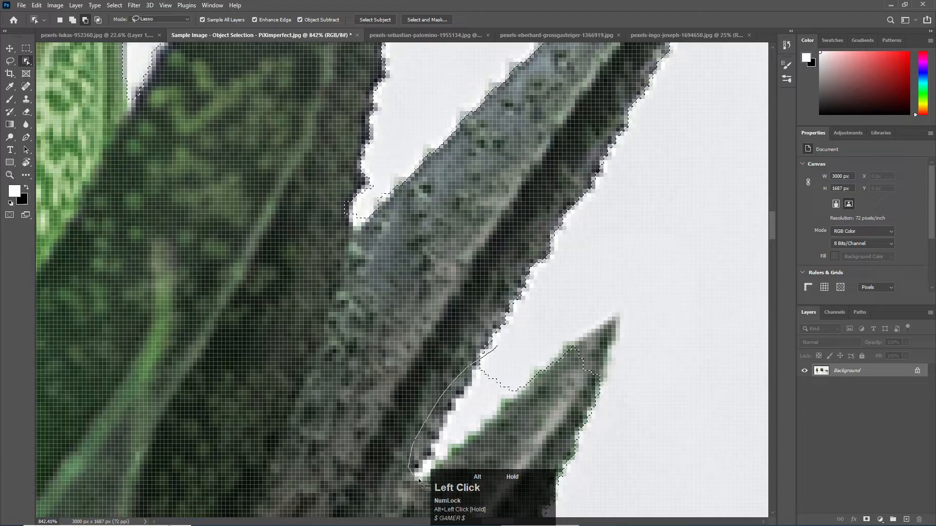
drag(467, 450, 511, 417)
drag(491, 348, 492, 349)
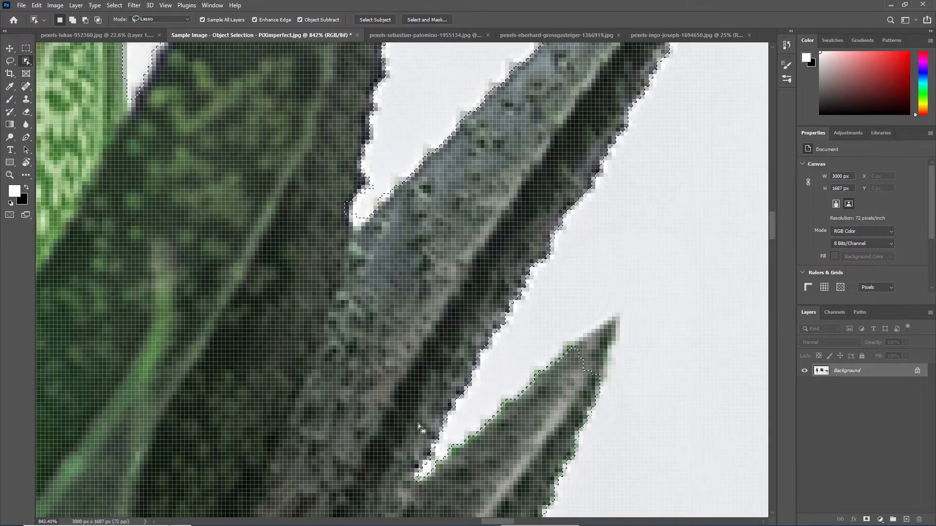
key(ctrl+z)
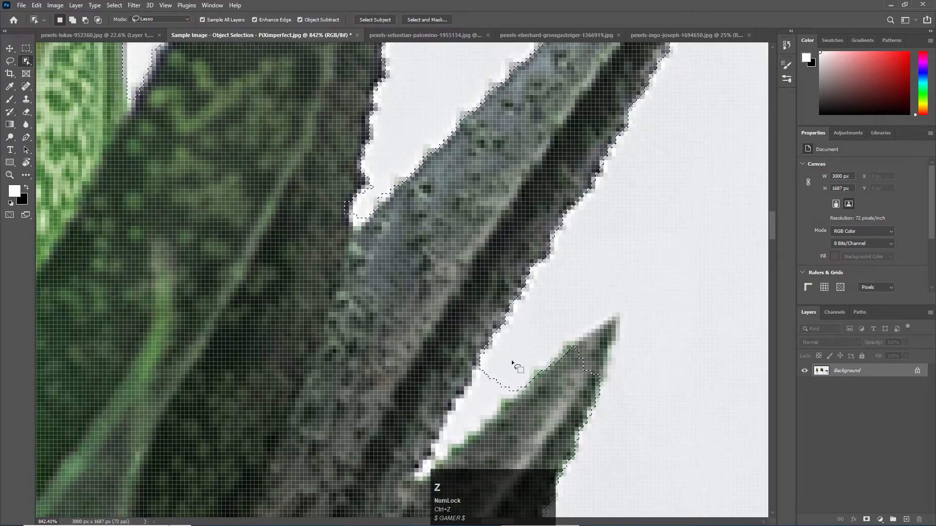
mouse_move(504, 358)
mouse_down()
mouse_move(480, 382)
mouse_move(486, 401)
mouse_up()
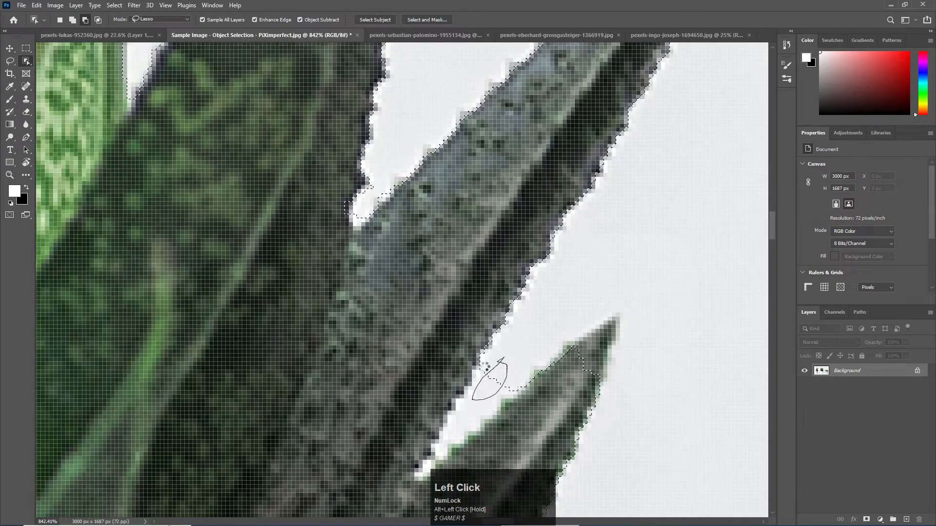
click(471, 205)
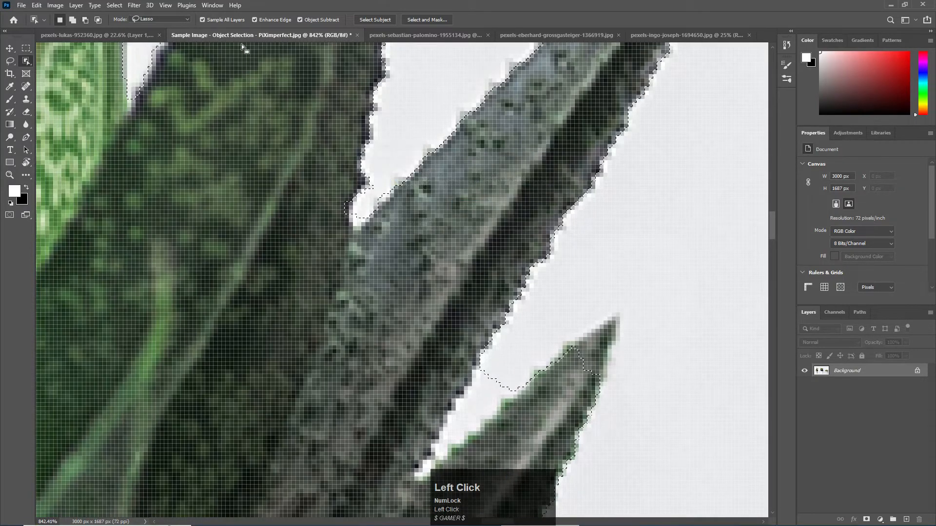
Turn off Object Subtract and subtract part of the background gap above the short dark leaf with a lasso outline.
click(317, 20)
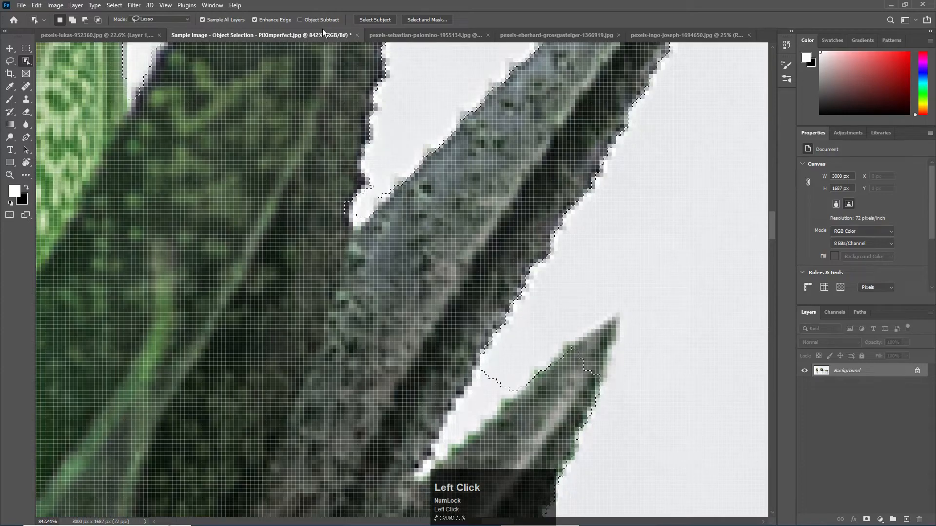
key(alt)
mouse_move(504, 352)
mouse_down()
mouse_move(458, 426)
mouse_move(482, 419)
mouse_move(502, 362)
mouse_up()
Deselect the succulent to clear the current selection, with the whole image of three potted plants in view.
scroll(502, 363, down, 2)
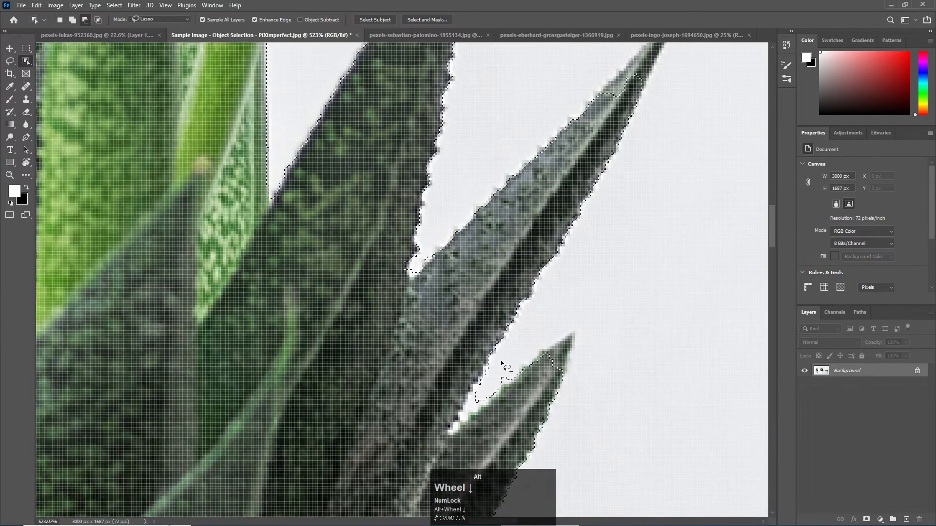
scroll(502, 363, down, 6)
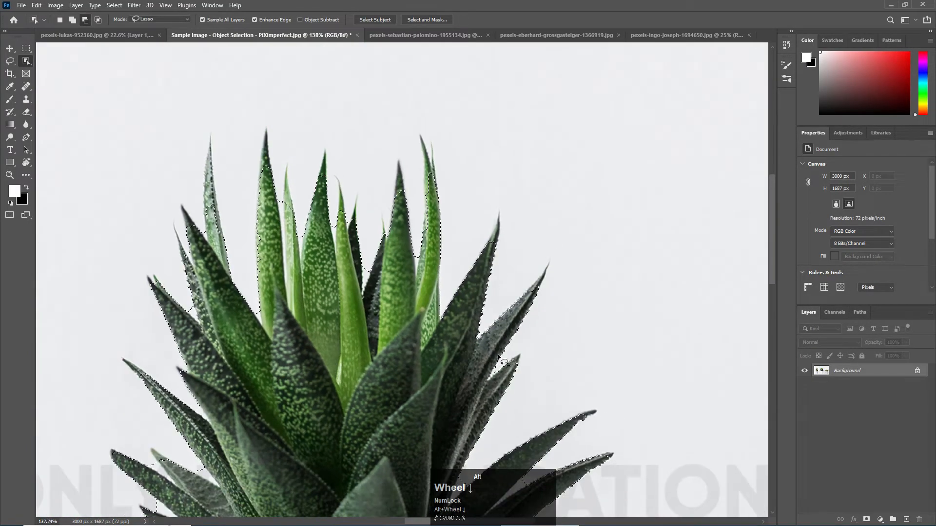
scroll(502, 363, down, 3)
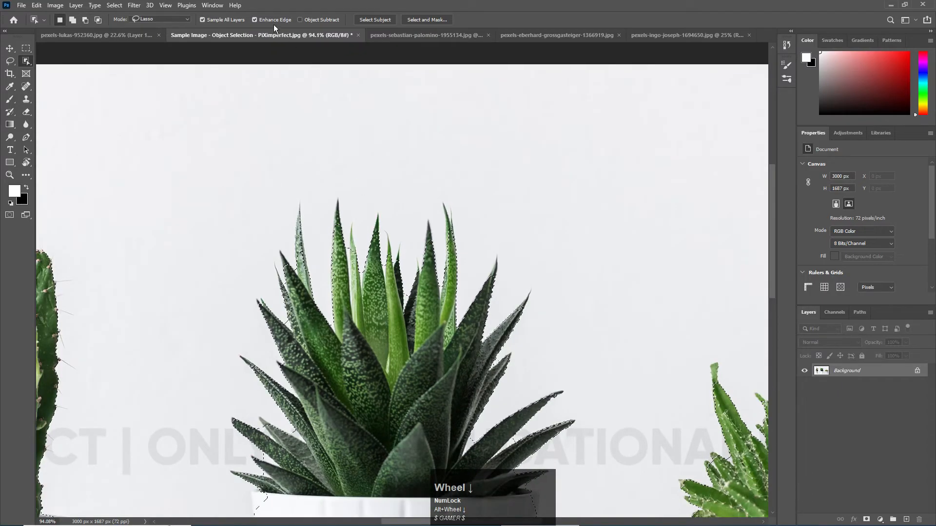
key(ctrl)
scroll(373, 184, down, 3)
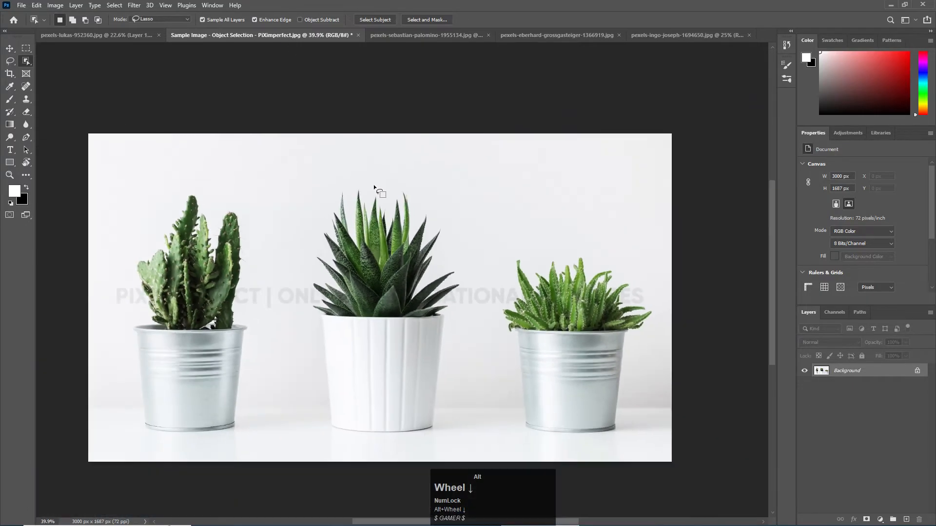
Select all three potted plants with Object Selection in Rectangle mode and copy them to a new layer.
click(144, 19)
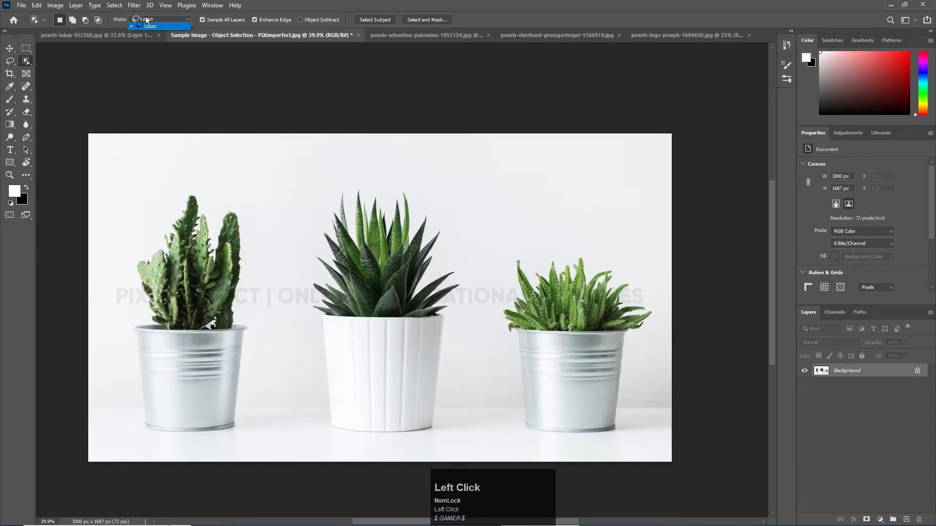
click(149, 30)
drag(101, 157, 655, 447)
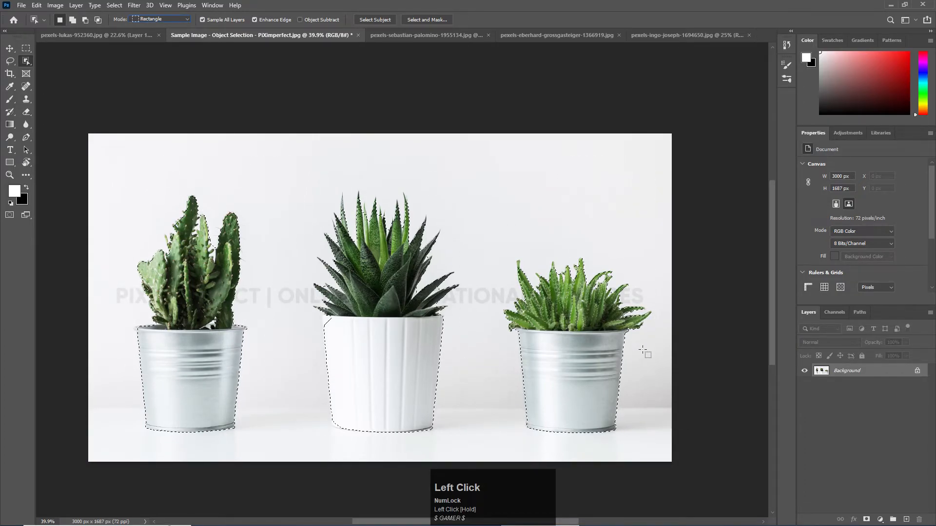
key(ctrl+j)
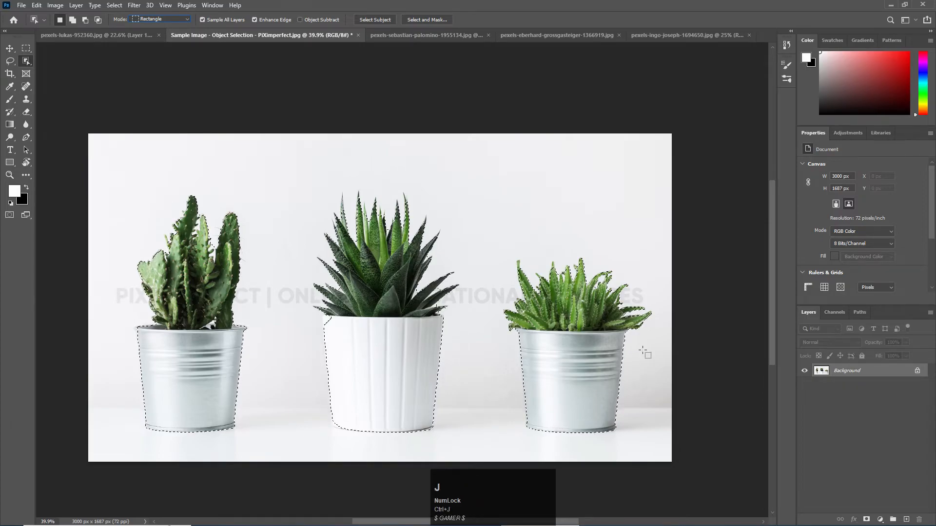
key(ctrl)
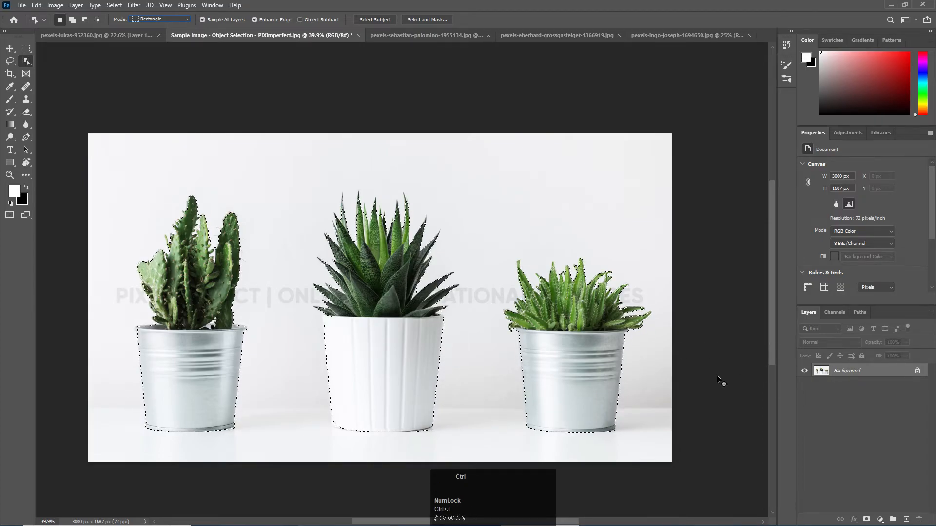
key(ctrl+j)
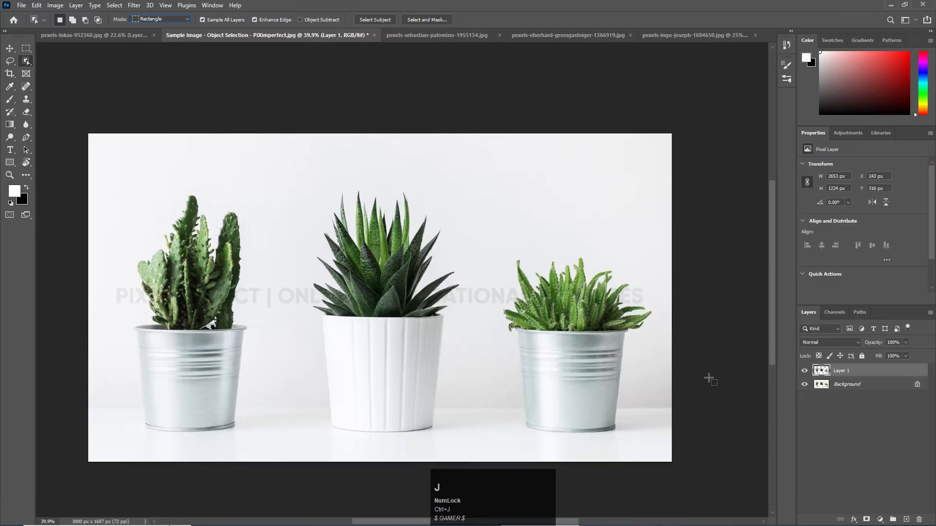
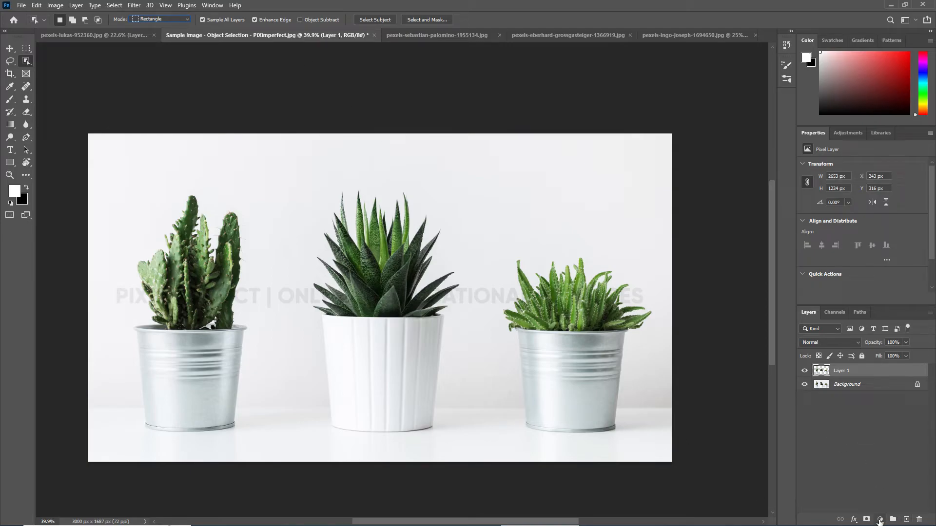
Hide Layer 1 and make the Background layer active for another object selection.
click(841, 386)
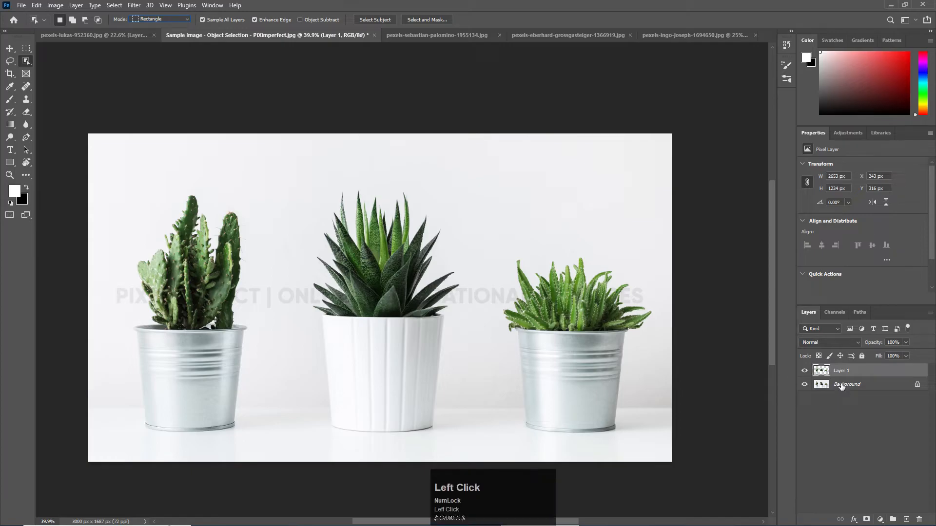
click(805, 372)
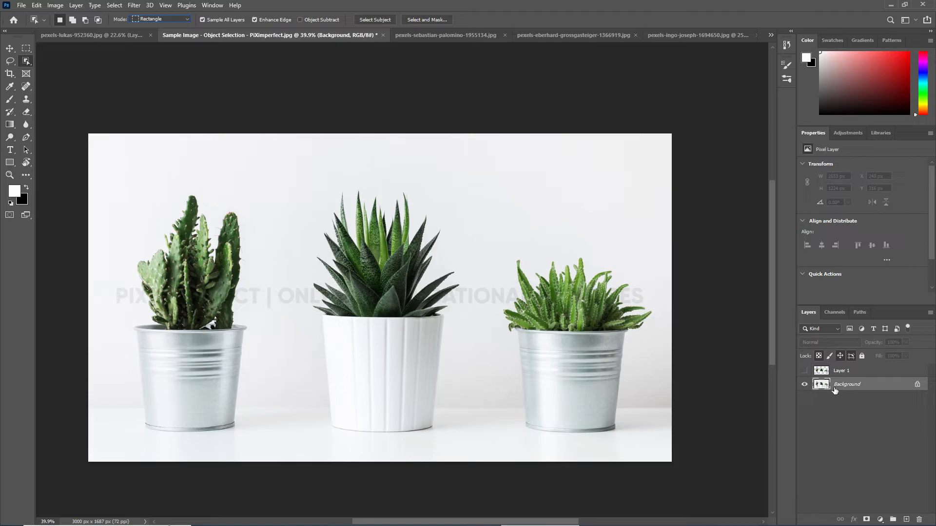
click(25, 62)
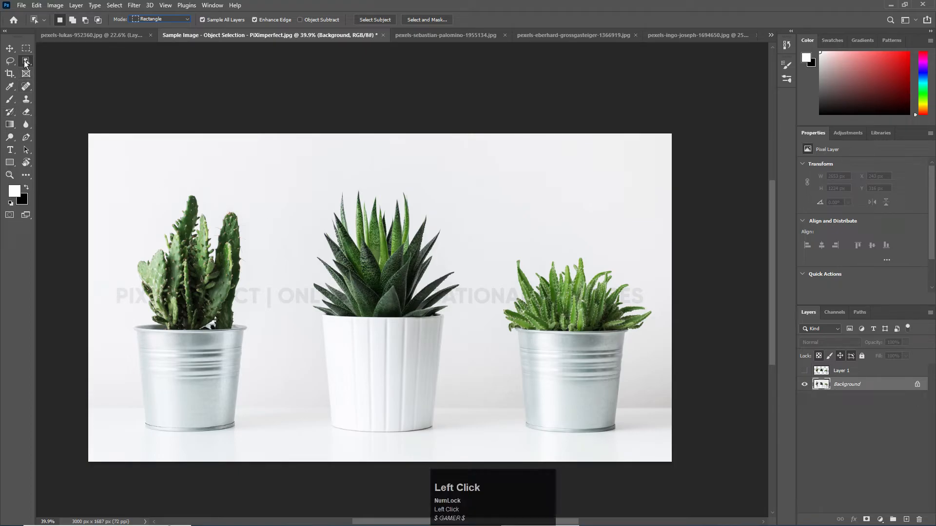
click(848, 387)
drag(108, 150, 161, 313)
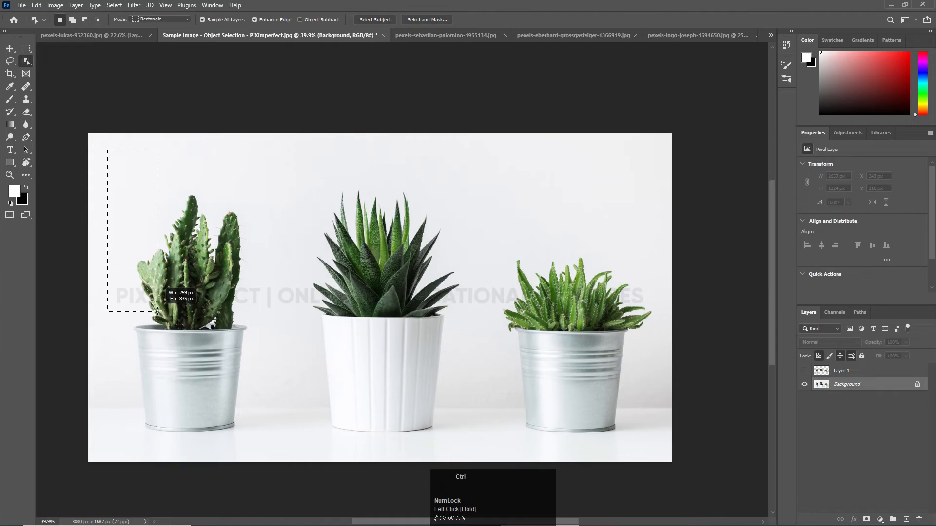
key(ctrl+d)
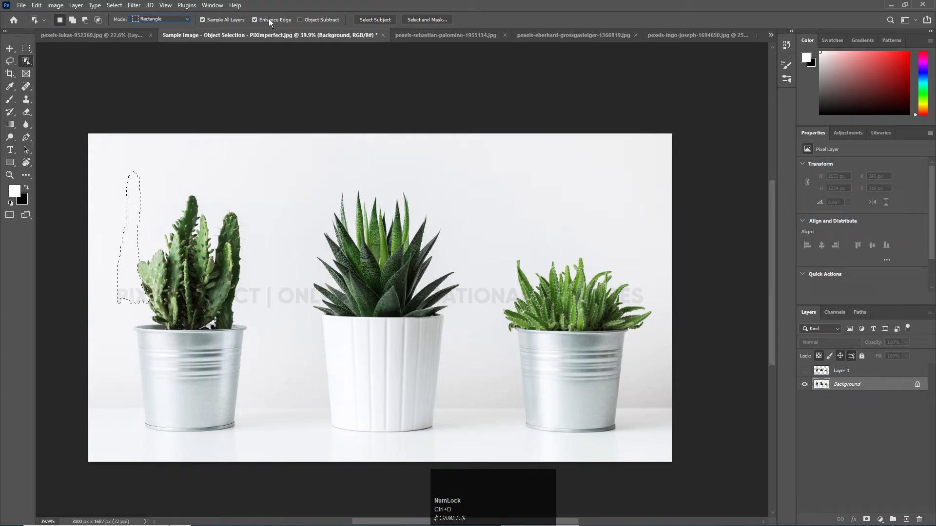
key(ctrl)
key(ctrl+d)
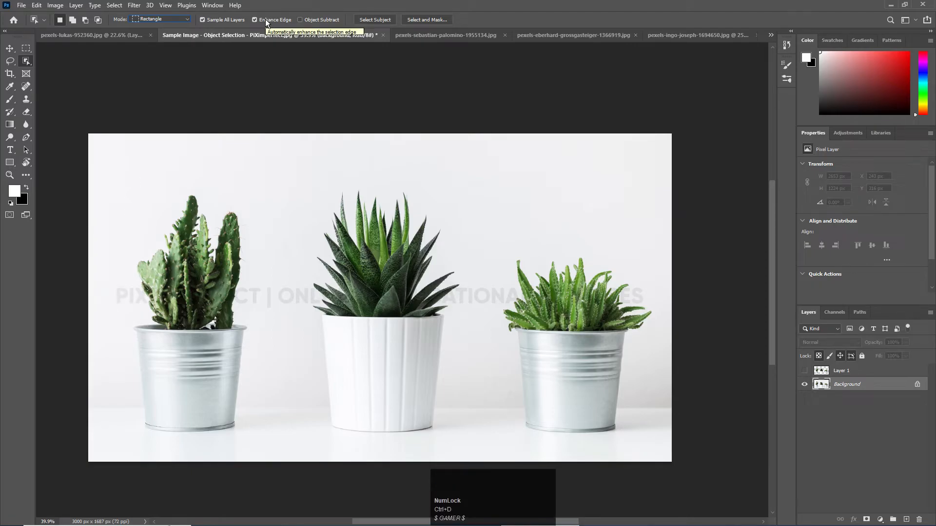
Turn off Enhance Edge, reselect all three potted plants with one rectangle, and copy them to a new layer.
click(268, 22)
drag(103, 166, 668, 455)
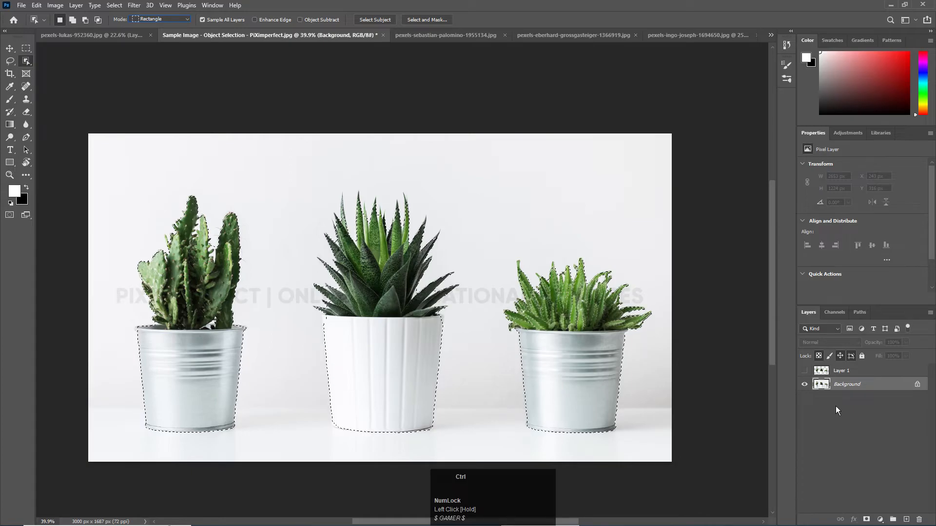
key(ctrl+j)
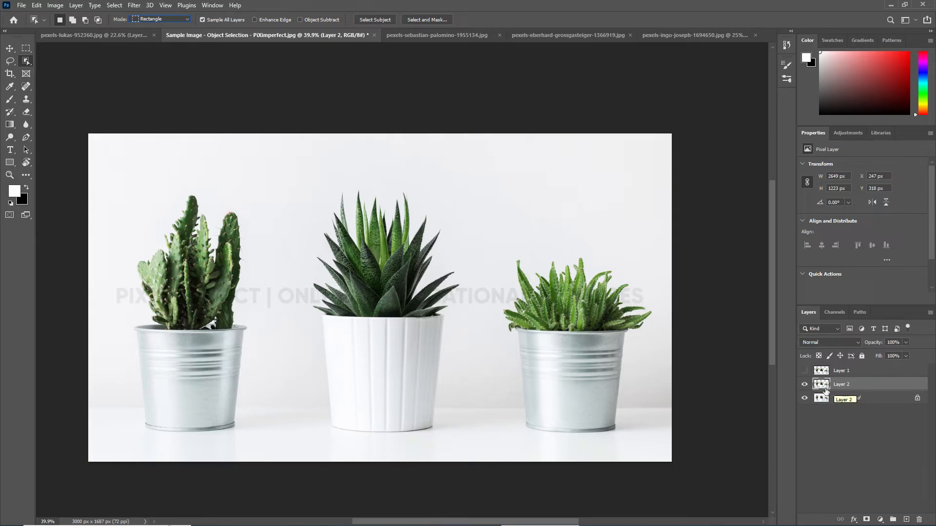
Add a new blank layer directly above the Background layer.
click(807, 390)
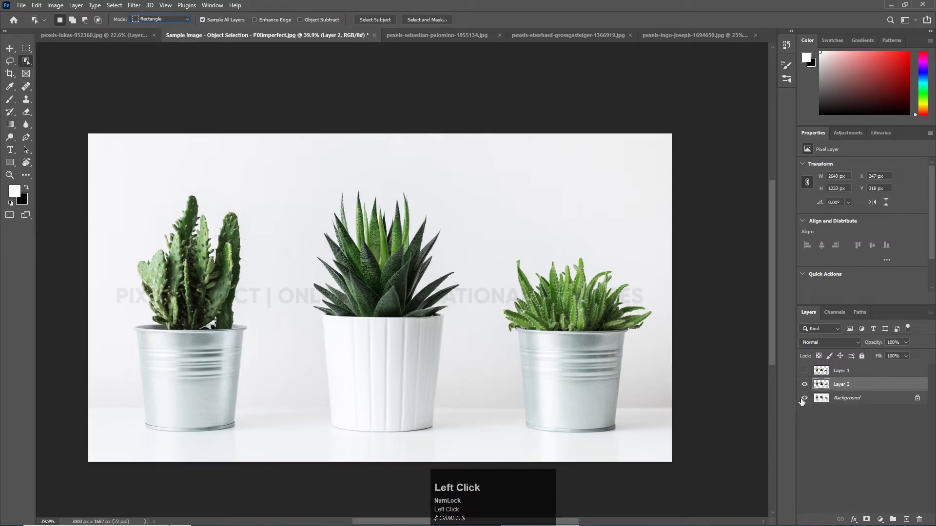
click(847, 402)
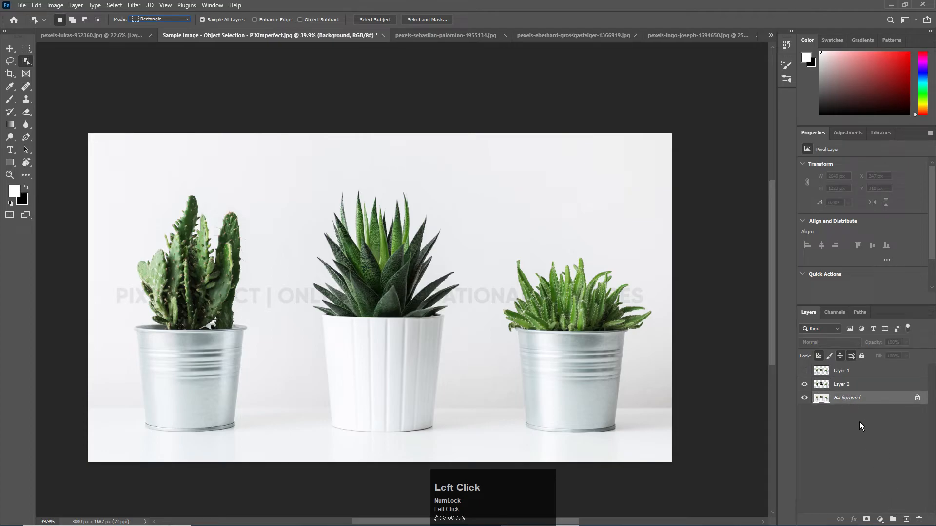
right_click(875, 522)
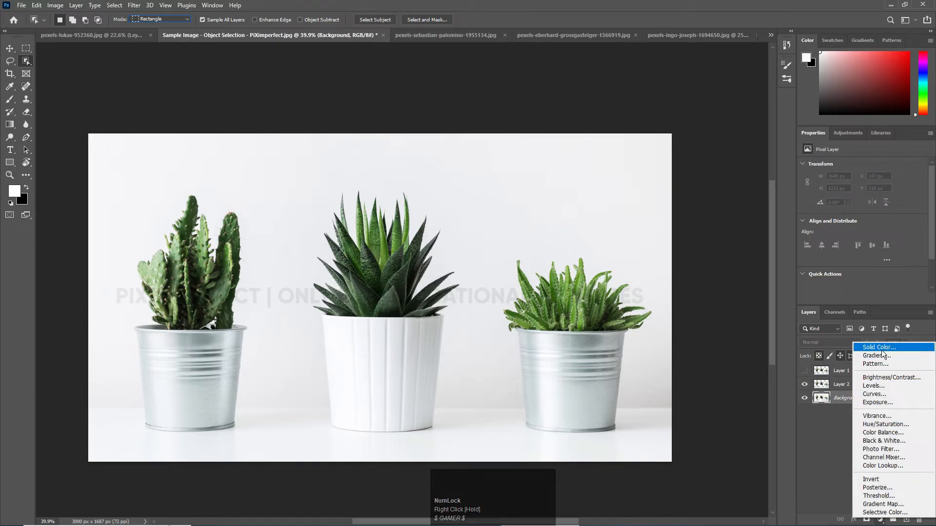
click(822, 440)
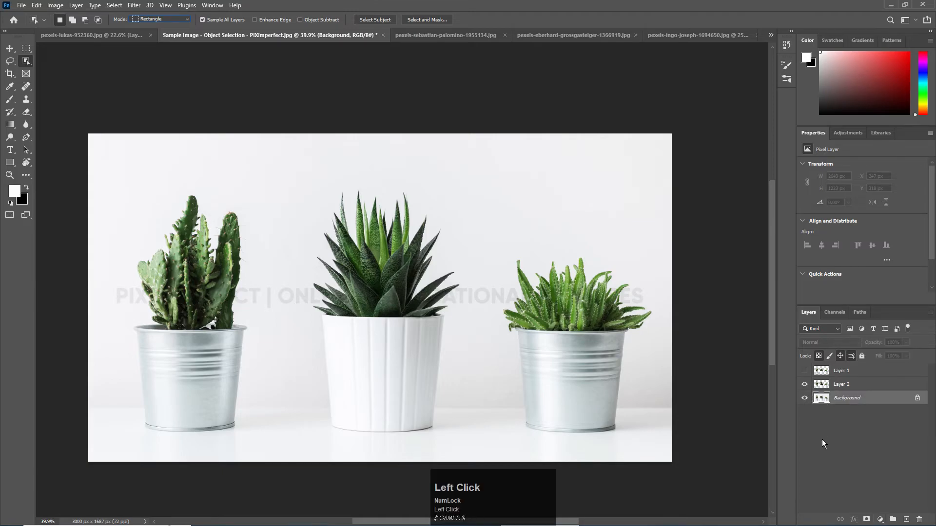
click(905, 520)
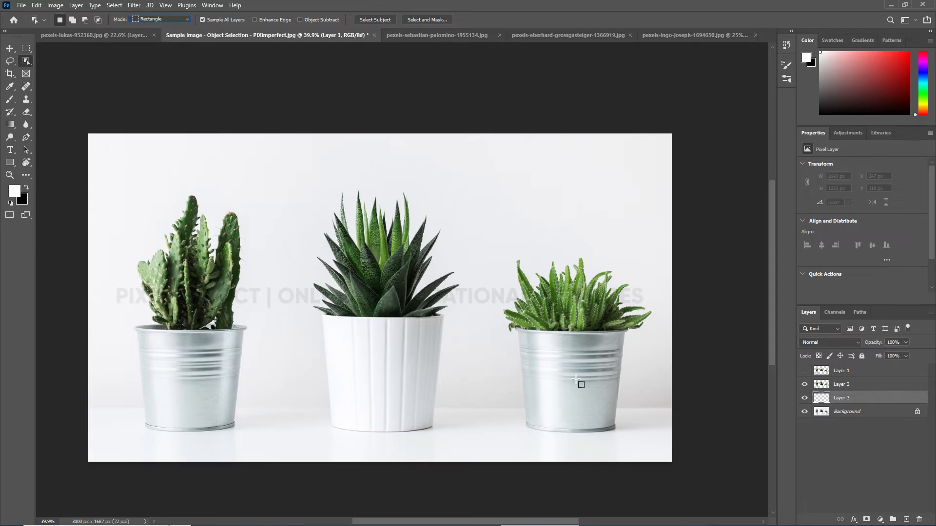
Set the foreground color to red.
key(d)
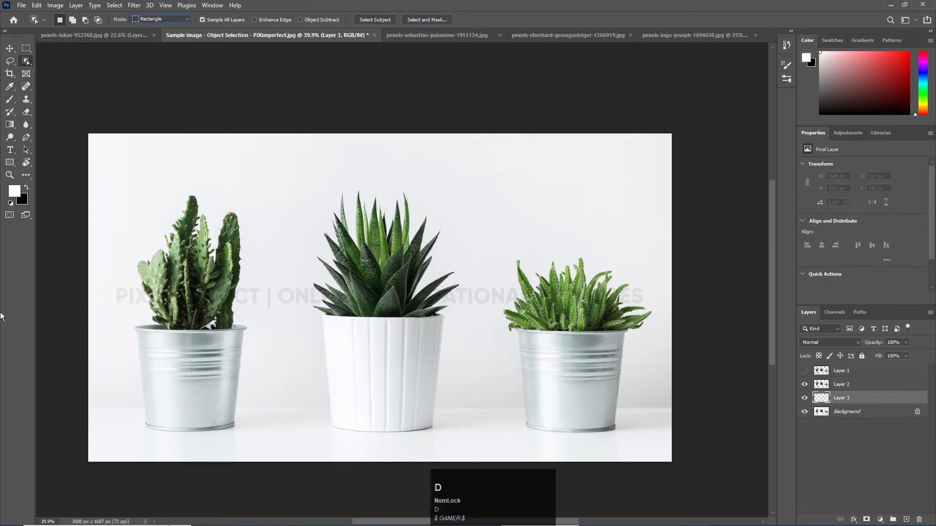
click(15, 191)
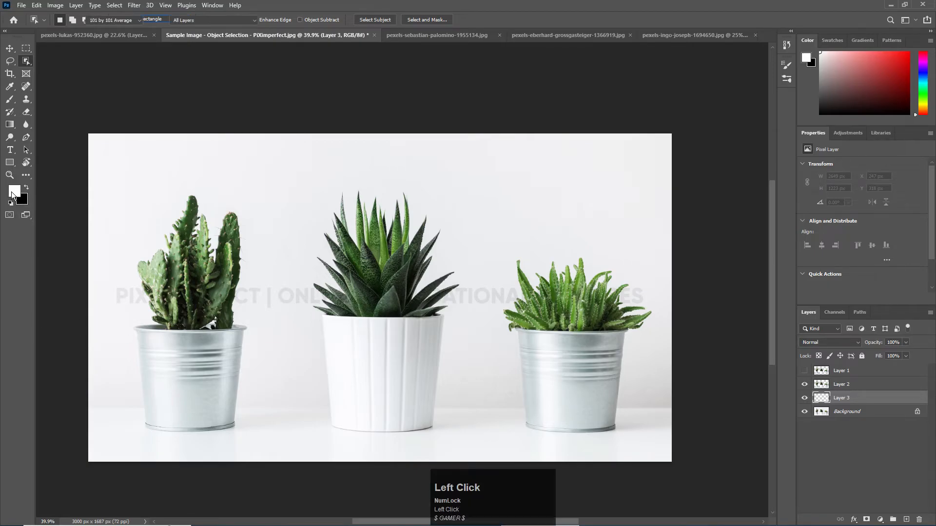
click(455, 137)
click(556, 112)
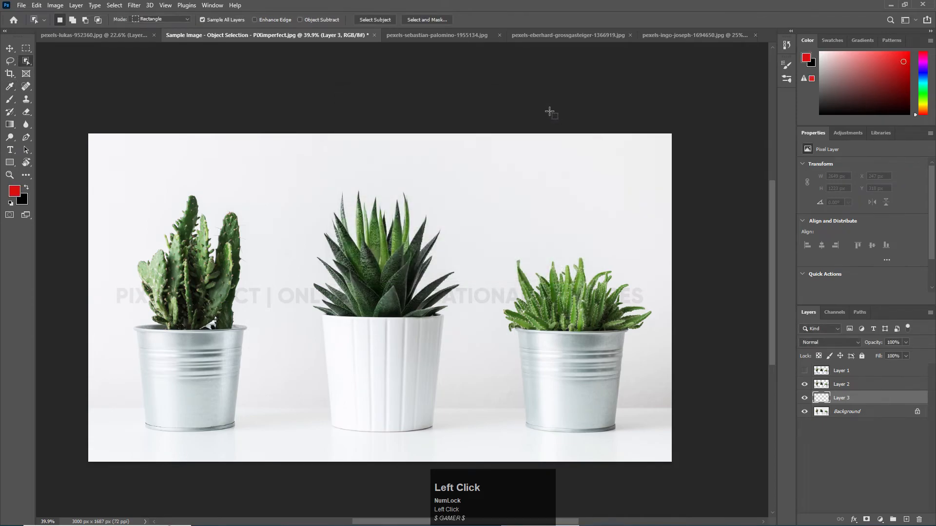
Reset the colors to the defaults, with black as foreground and white as background.
key(d)
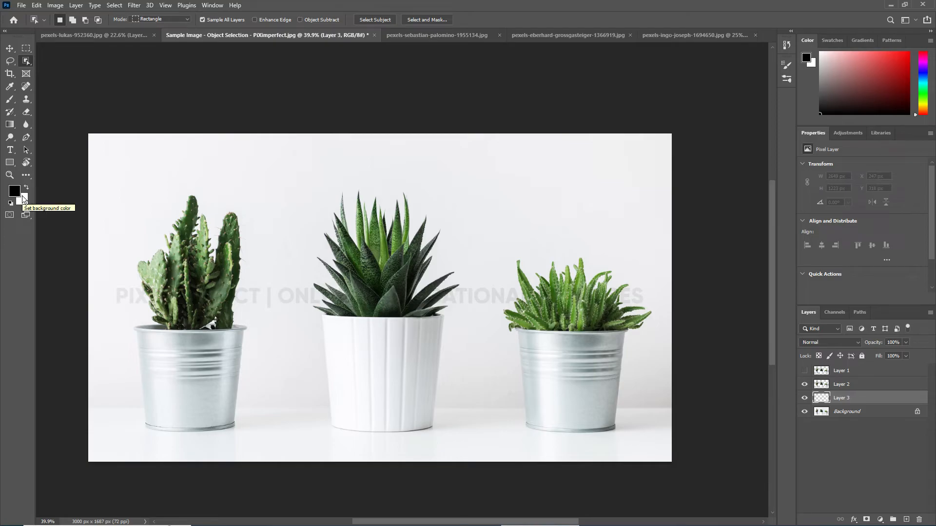
key(x)
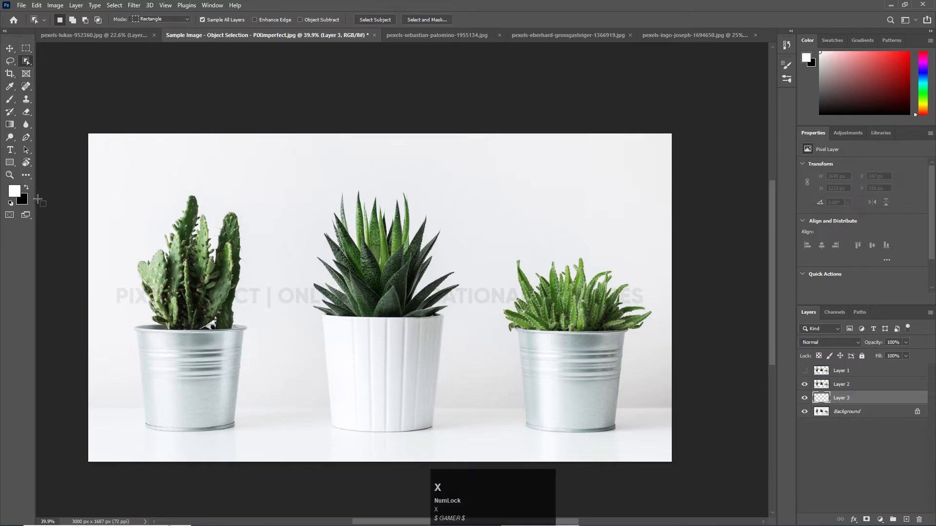
key(x)
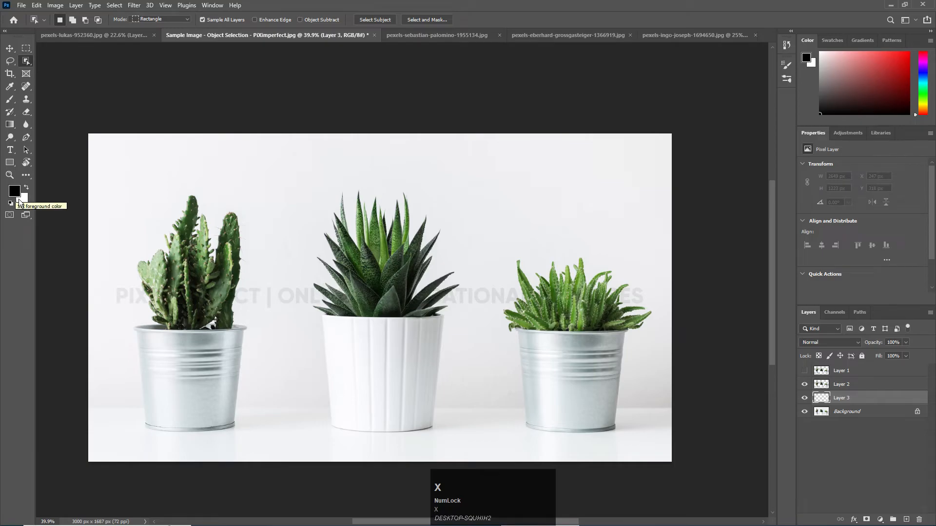
Hide Layer 2 and fill the blank Layer 3 with the black foreground color.
click(805, 385)
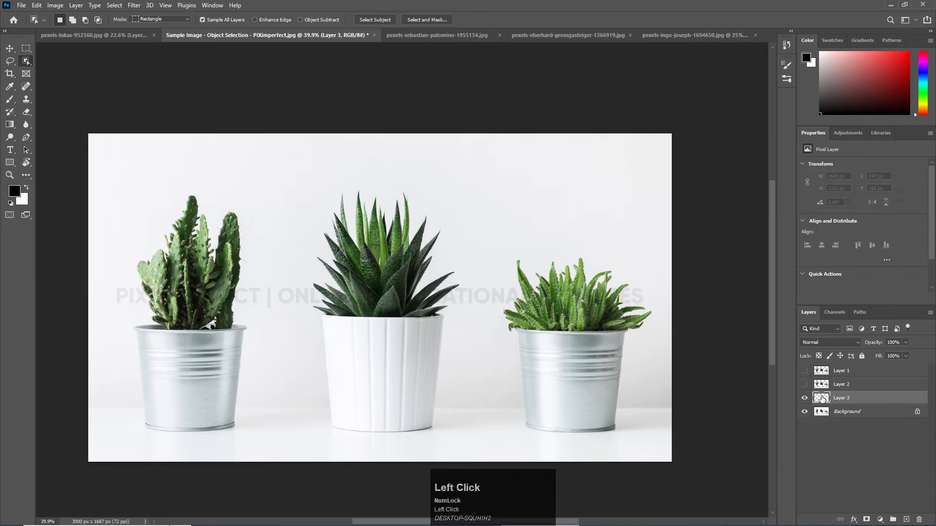
click(846, 399)
key(alt)
key(alt+BackSpace)
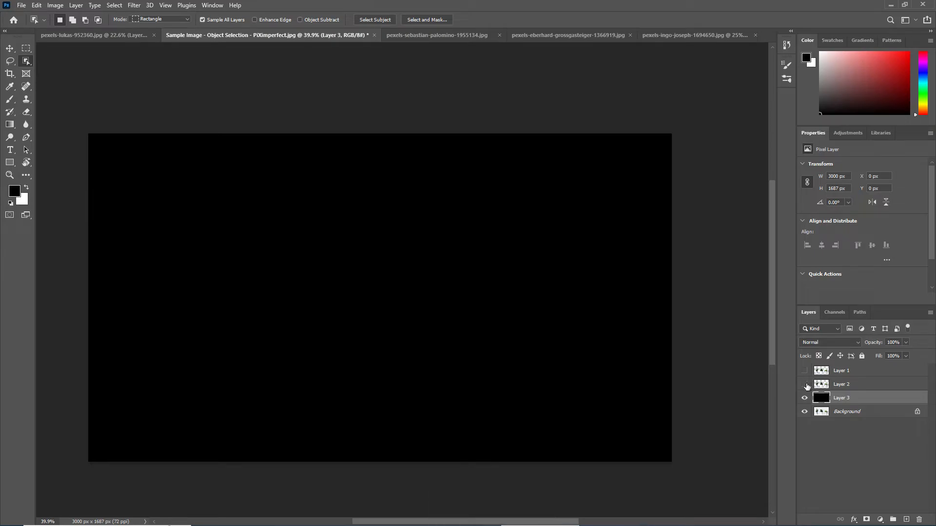
Make Layer 2 active and show its cut-out plants over the black fill.
double_click(842, 385)
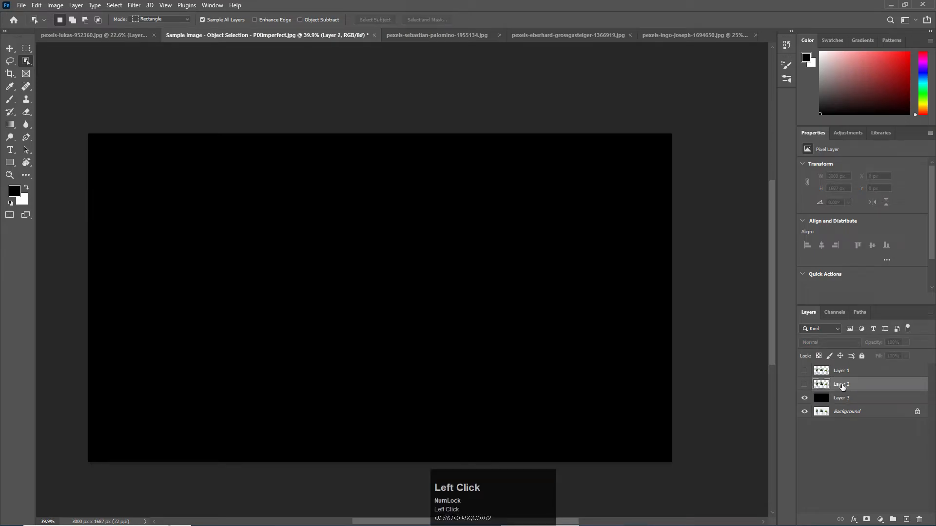
text(dsdsd)
click(841, 461)
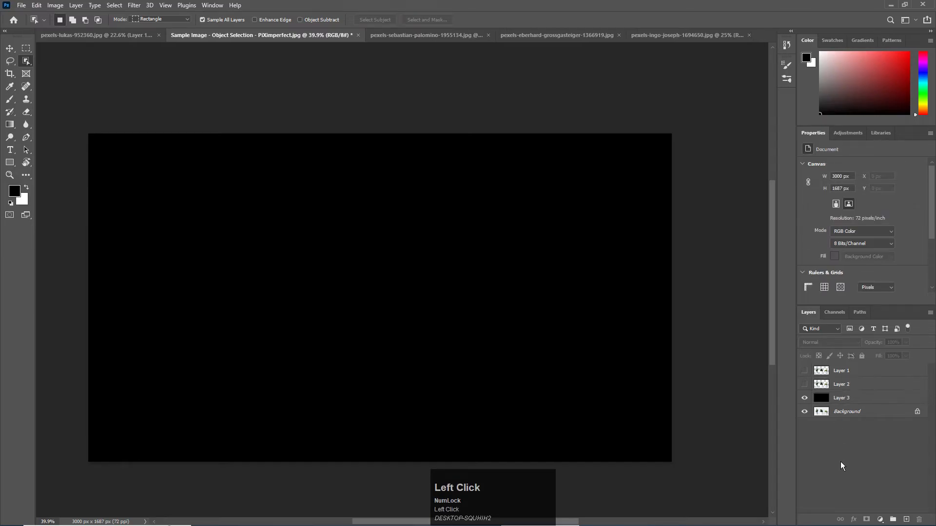
click(860, 389)
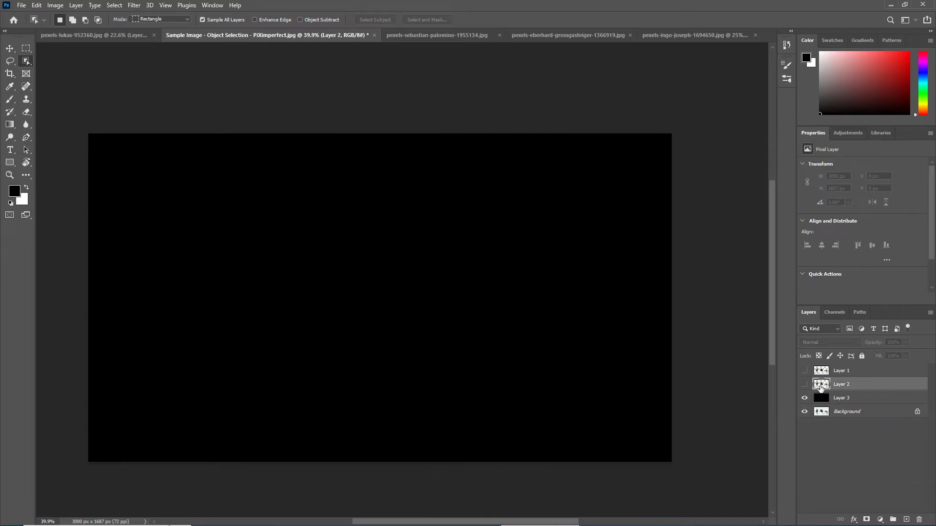
click(803, 385)
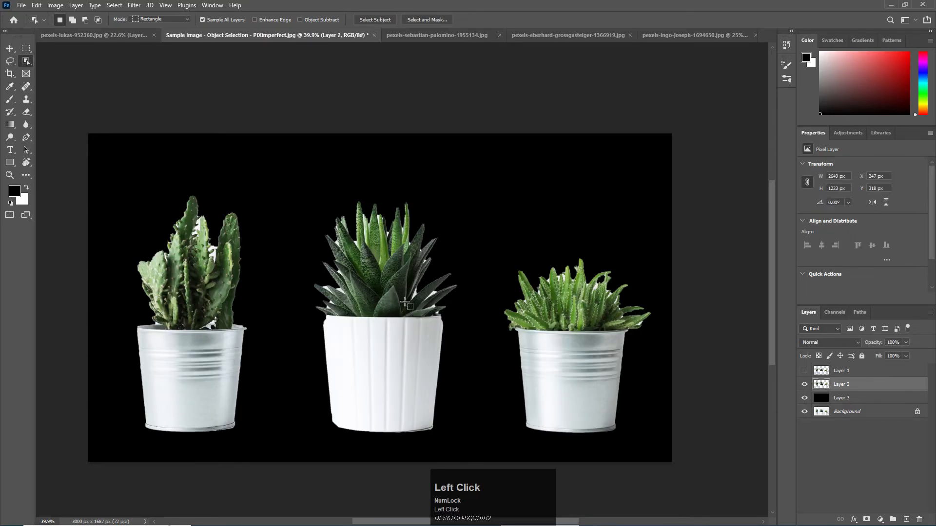
Make Layer 1 active and show its cut-out over Layer 2 around the middle plant's leaf tips.
alt+scroll(521, 237, up, 5)
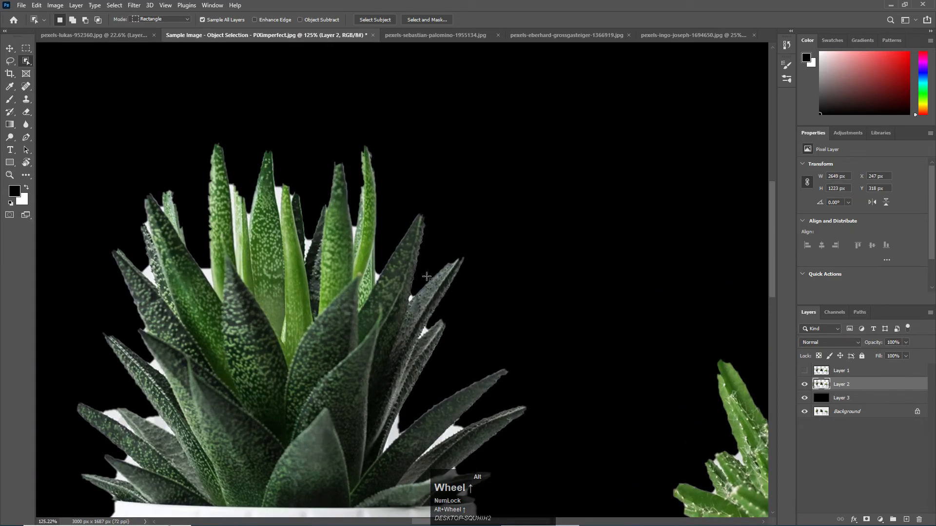
alt+scroll(427, 323, up, 3)
alt+scroll(442, 209, up, 2)
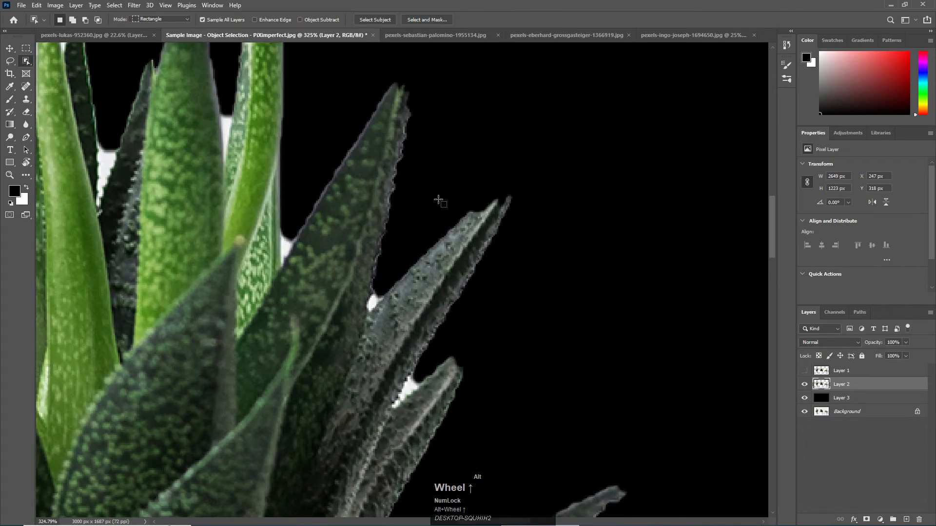
alt+scroll(450, 206, up, 2)
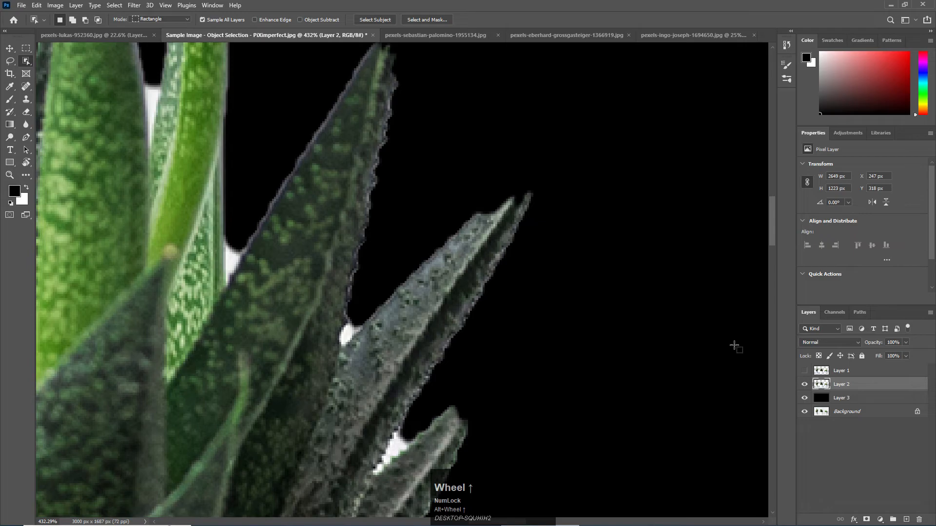
click(837, 374)
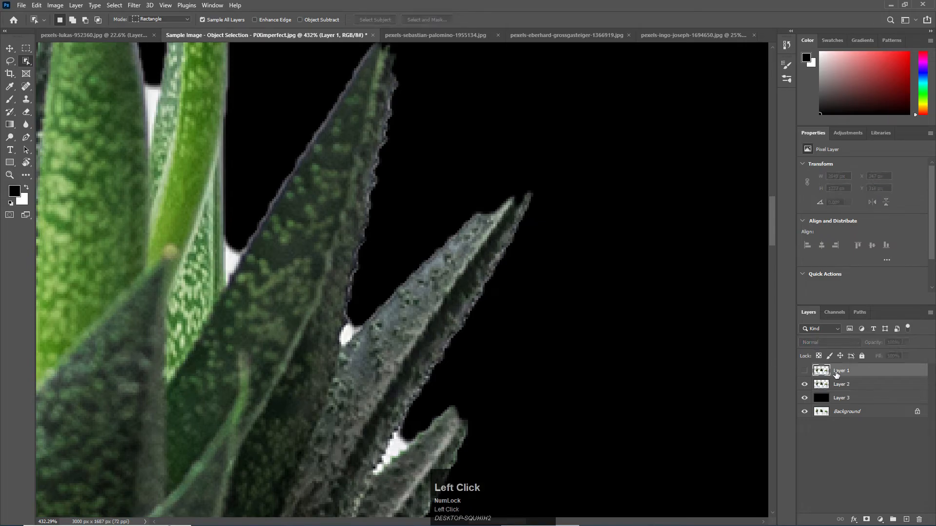
click(806, 371)
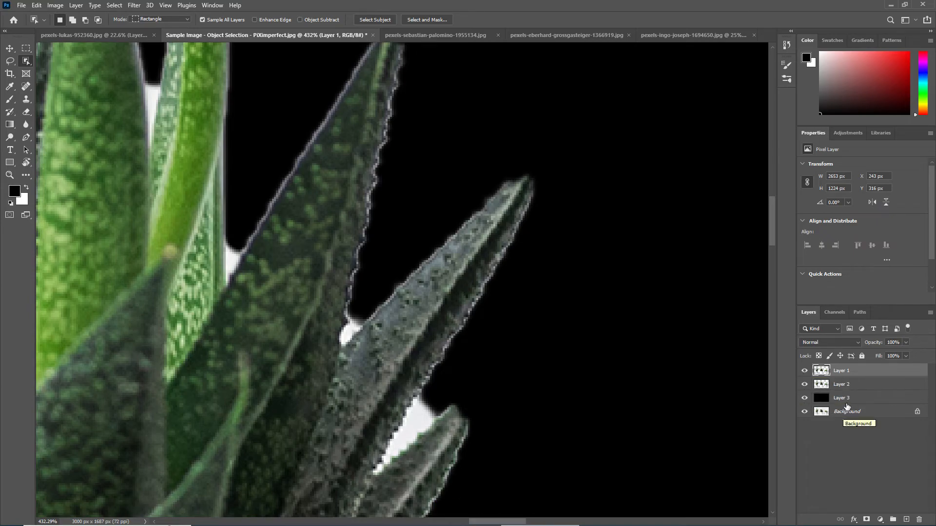
Compare the middle plant's leaf edges on Layer 1 and Layer 2 by repeatedly hiding and showing Layer 1.
key(ctrl)
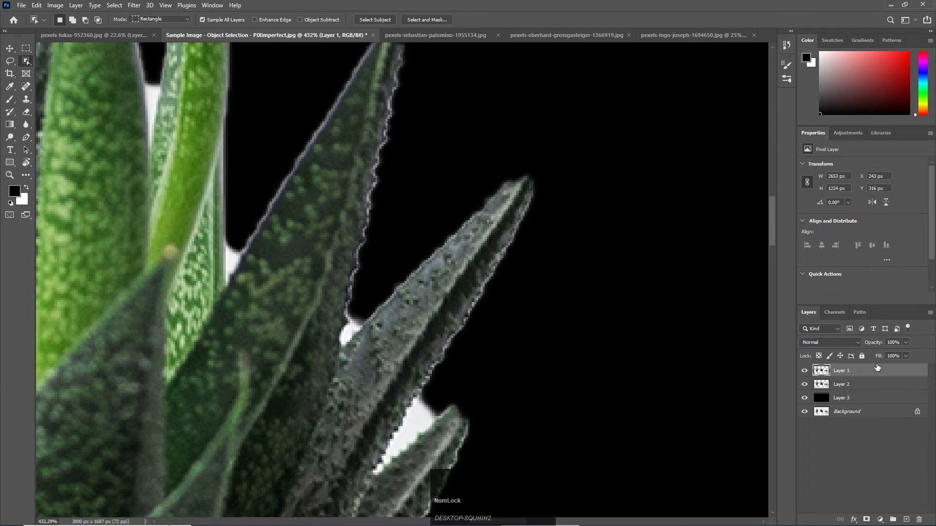
scroll(675, 340, down, 6)
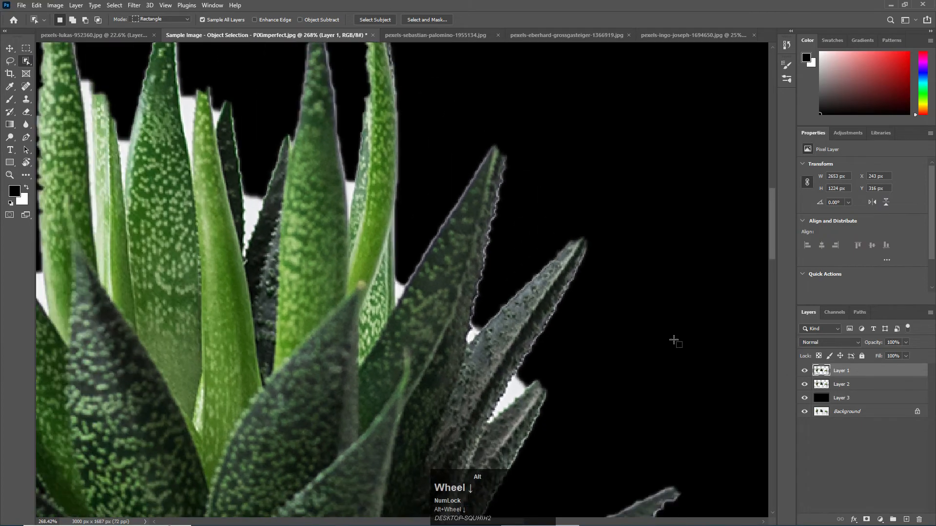
scroll(675, 339, down, 3)
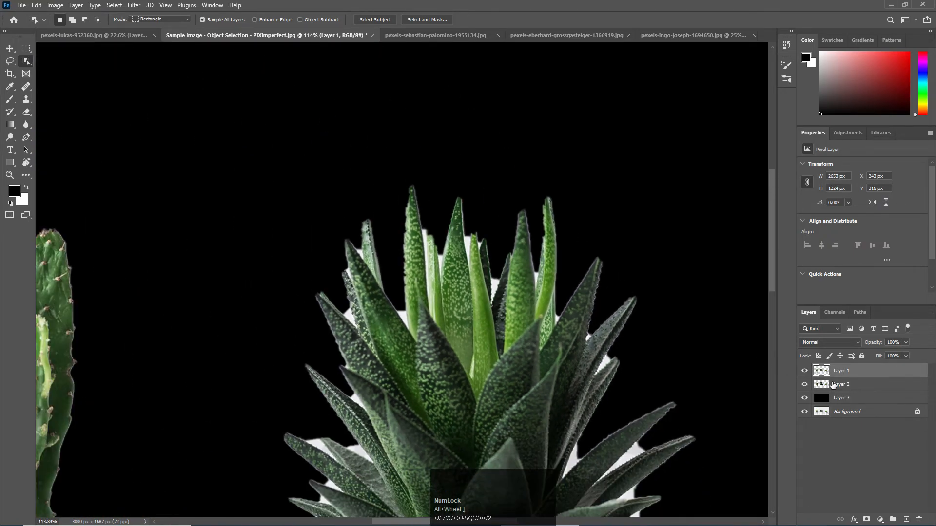
click(858, 388)
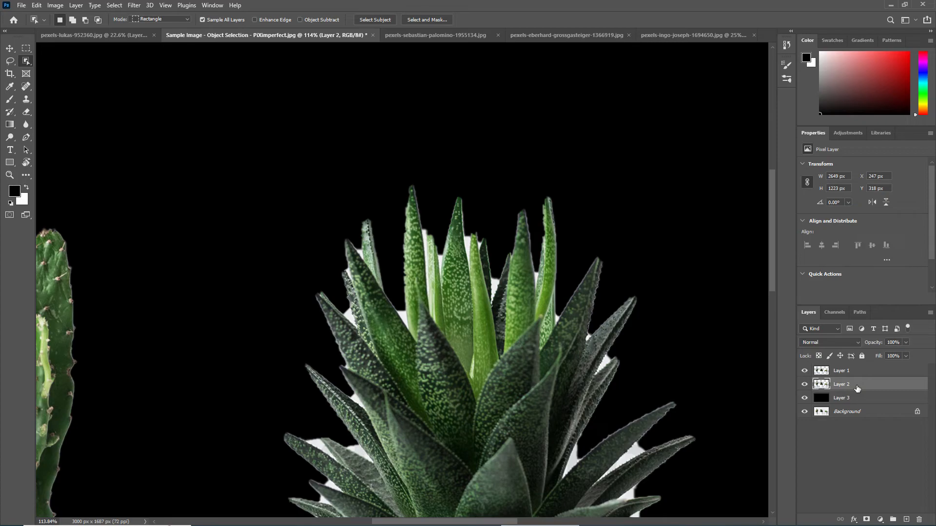
alt+scroll(651, 288, up, 2)
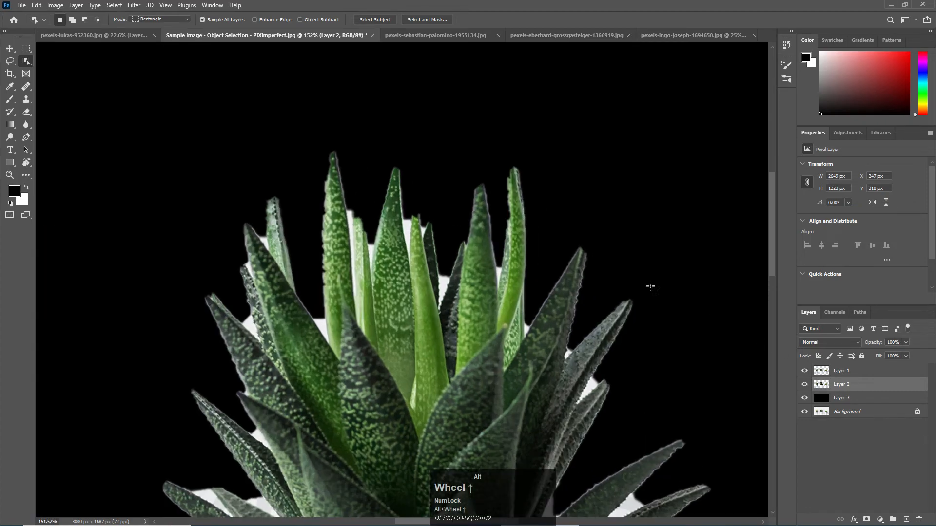
alt+scroll(651, 287, up, 9)
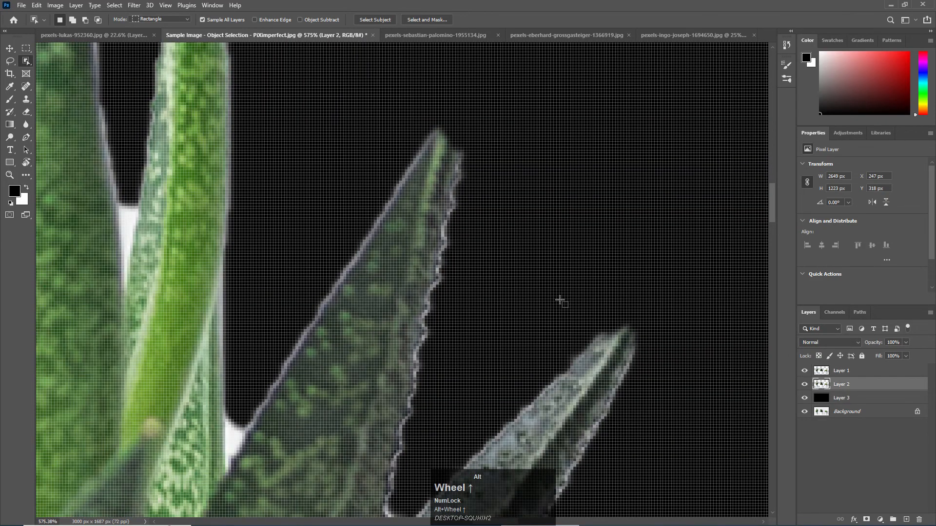
alt+scroll(558, 302, down, 1)
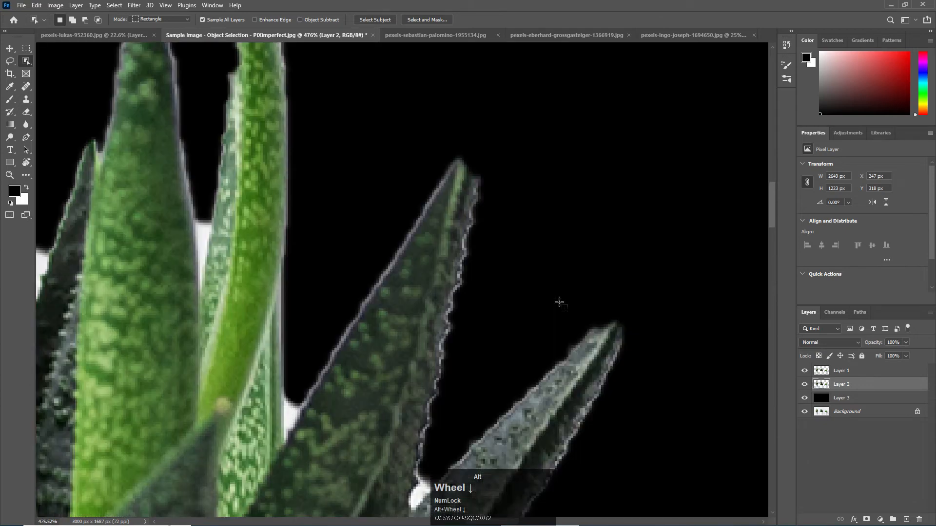
click(823, 375)
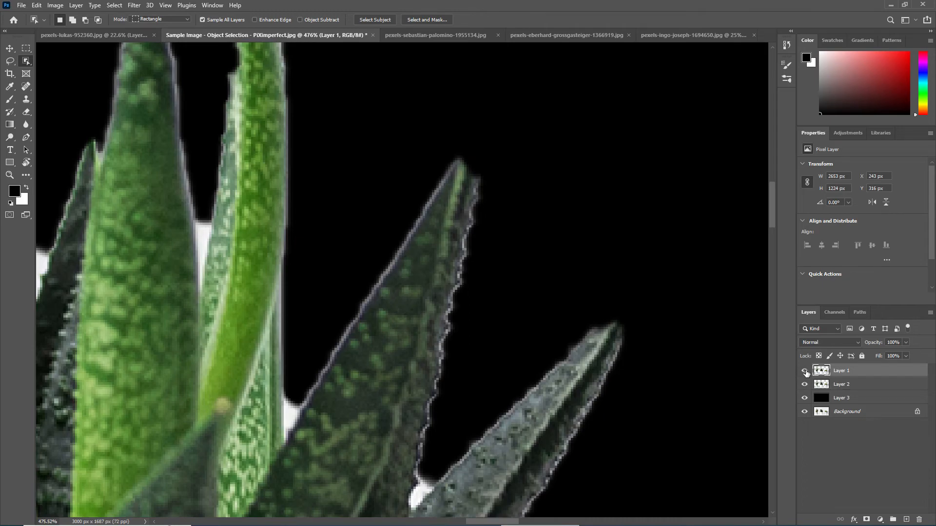
click(805, 372)
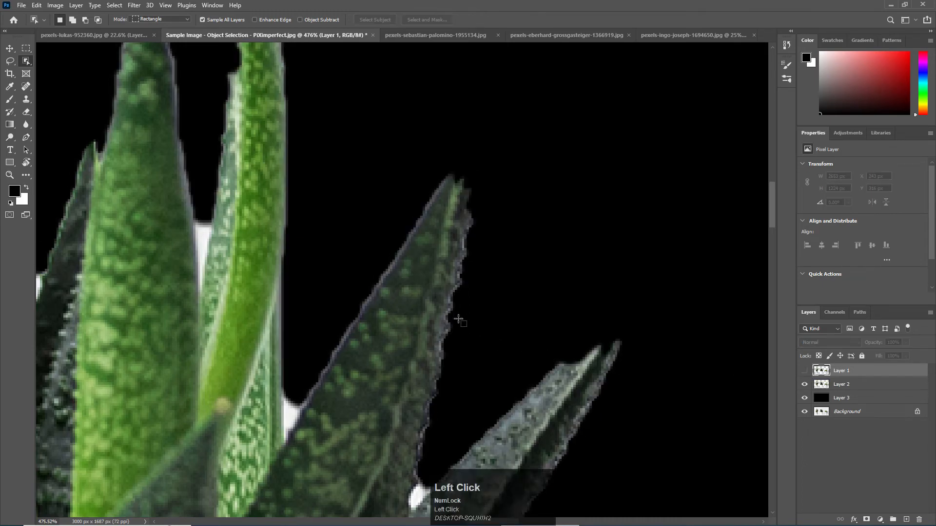
click(805, 371)
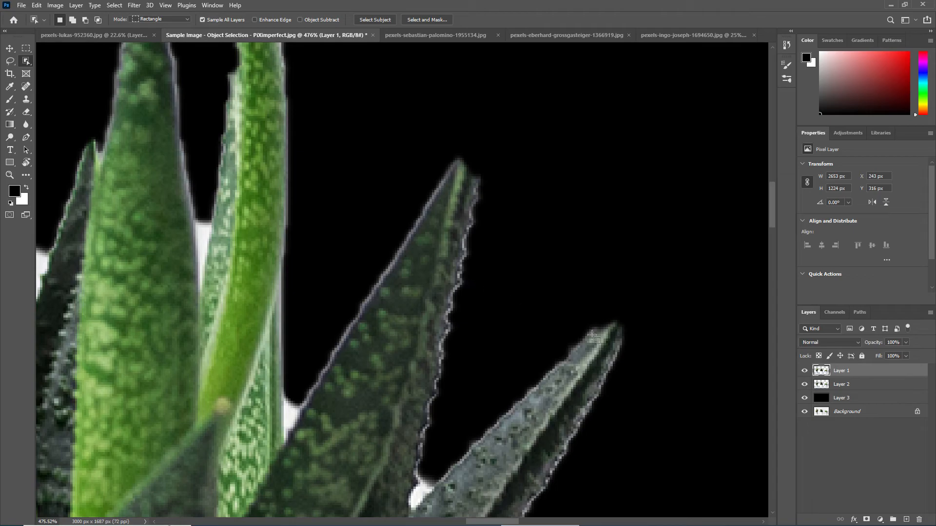
click(805, 372)
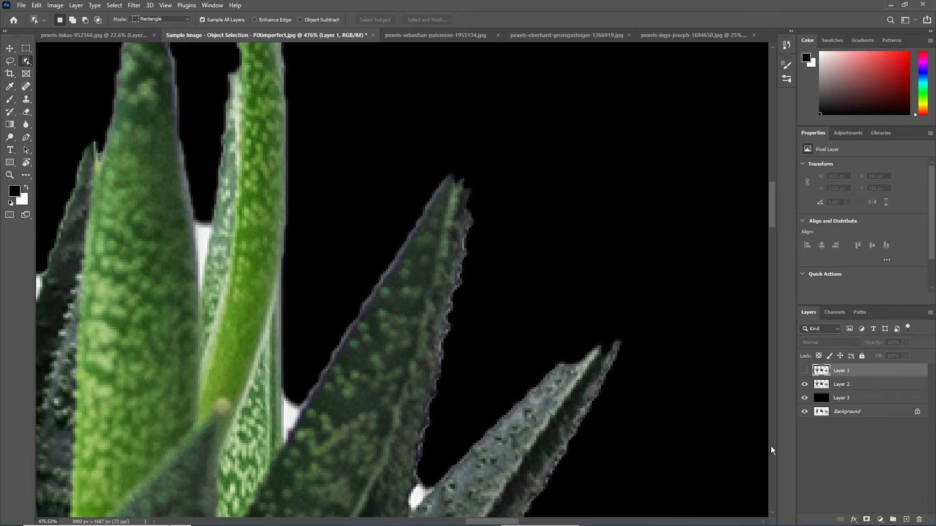
click(805, 371)
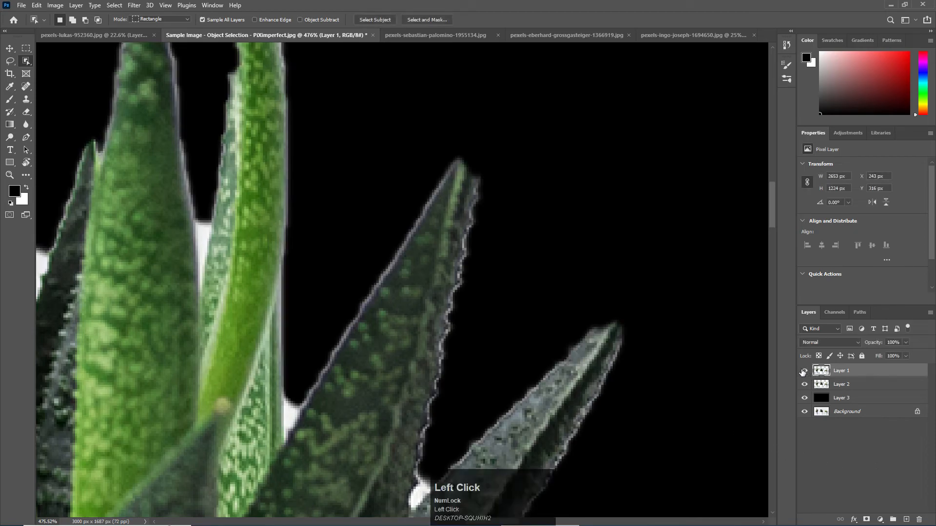
click(805, 371)
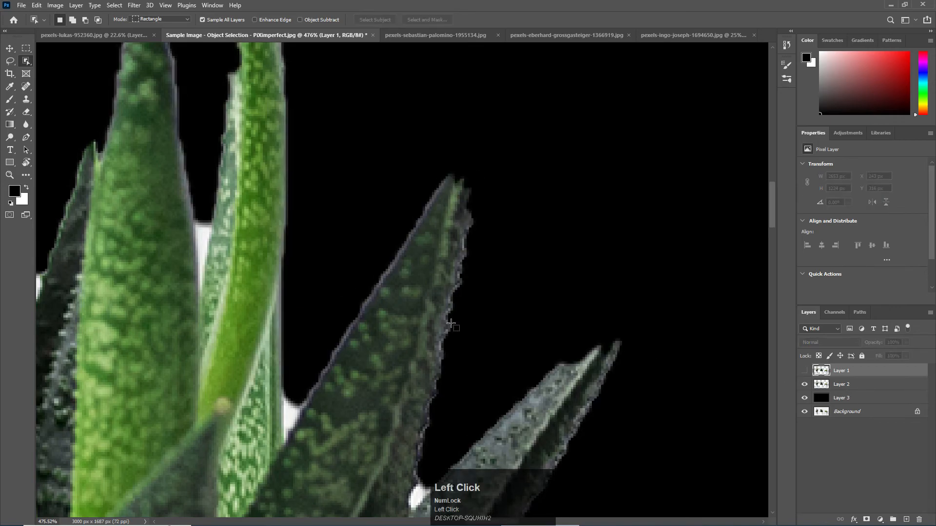
click(804, 371)
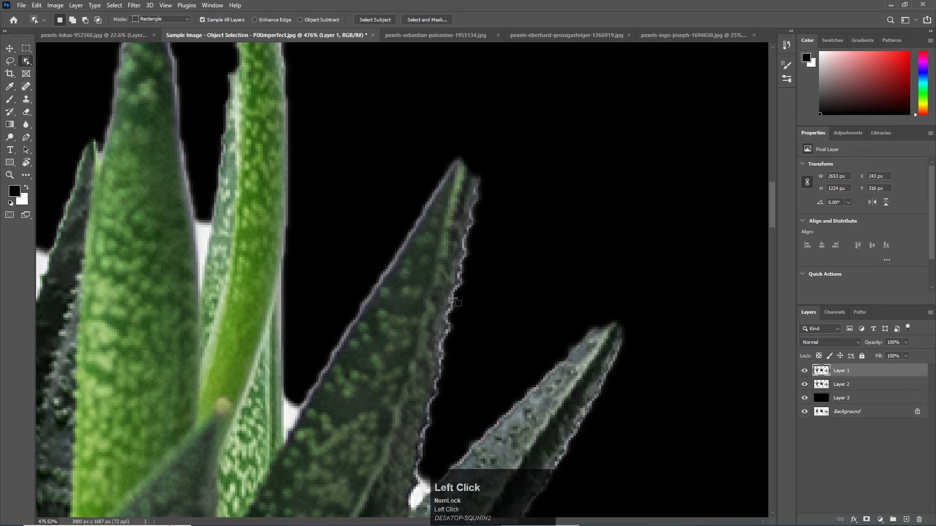
alt+scroll(466, 308, down, 8)
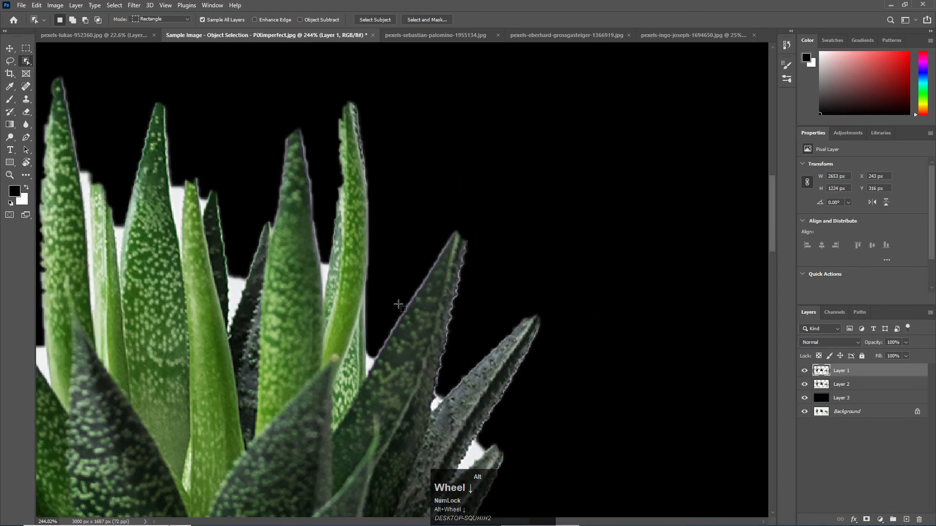
alt+scroll(397, 298, down, 6)
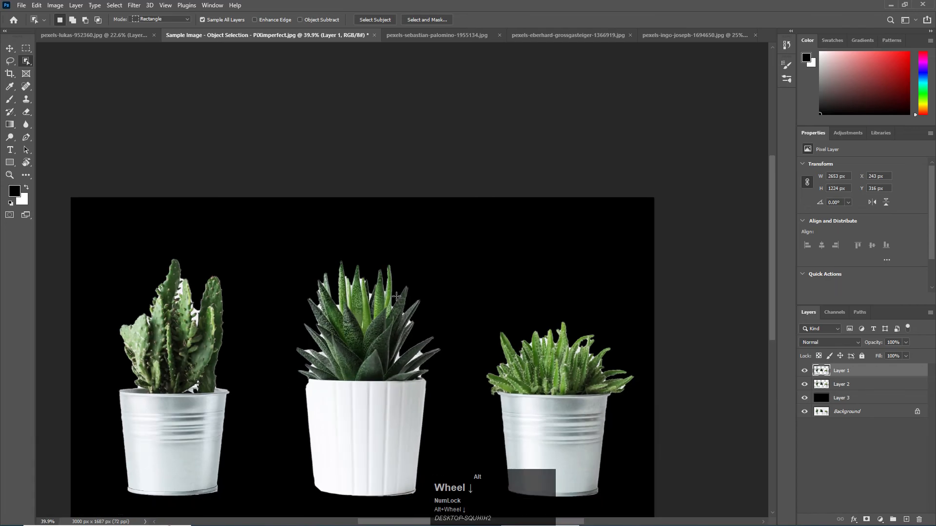
drag(770, 226, 776, 263)
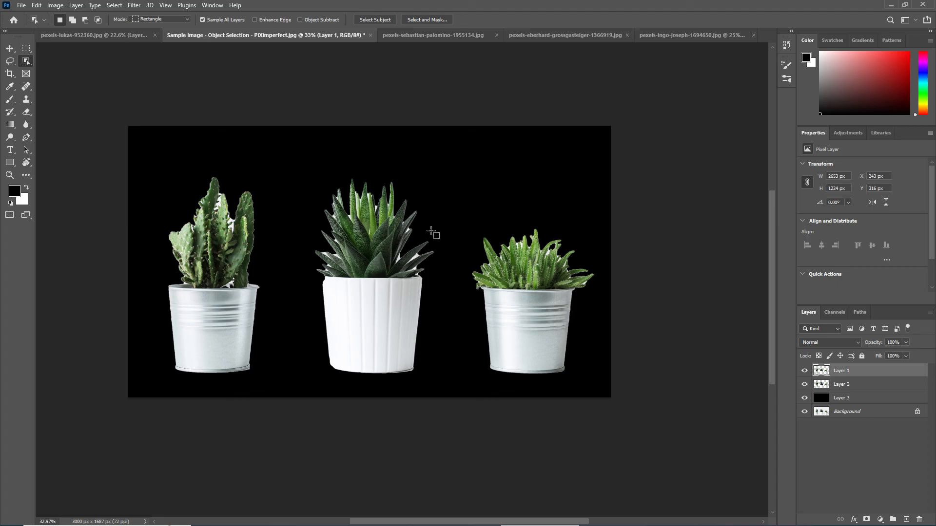
key(ctrl)
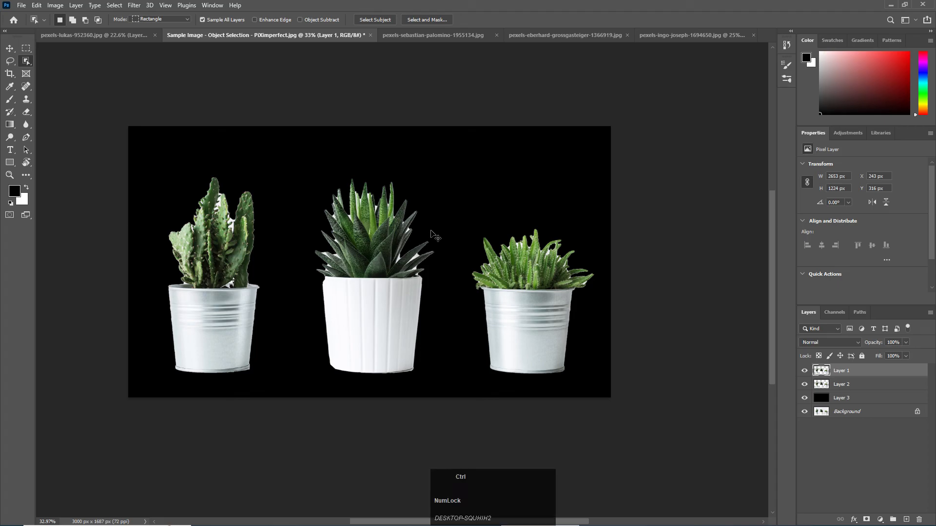
key(alt+z)
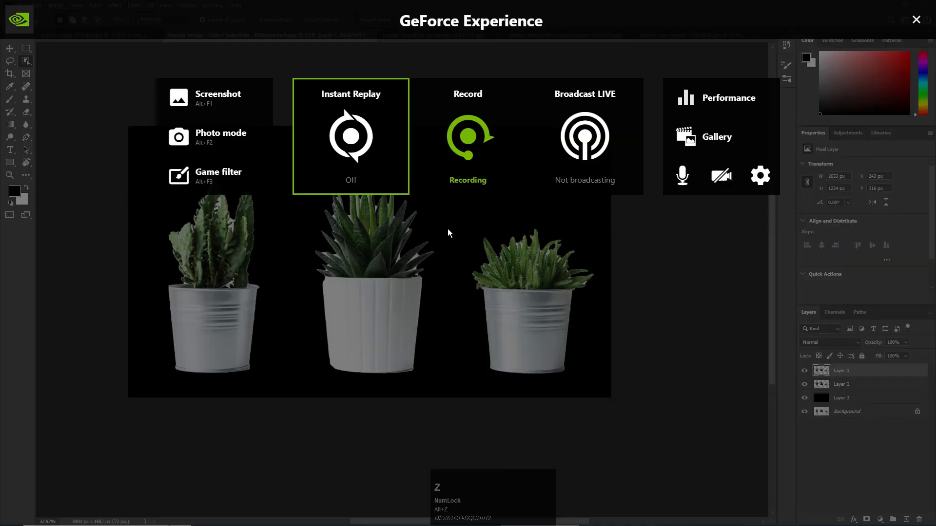